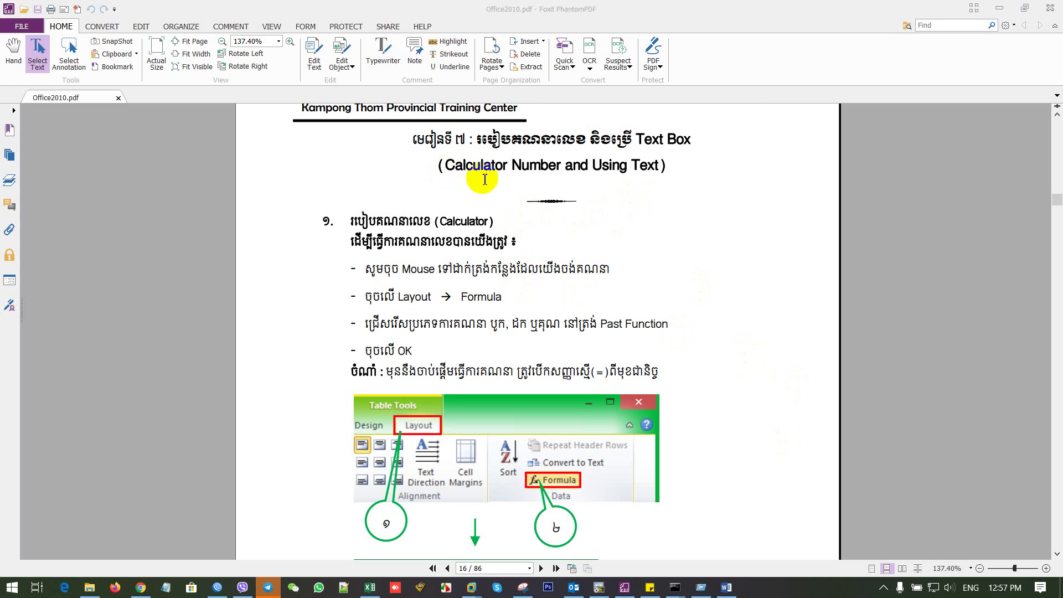
# Scroll the tutorial back from page 16 to page 15's Insert WordArt and Drop Cap lesson
pyautogui.moveTo(540, 166); pyautogui.dragTo(558, 169)
pyautogui.scroll(1, 637, 190)
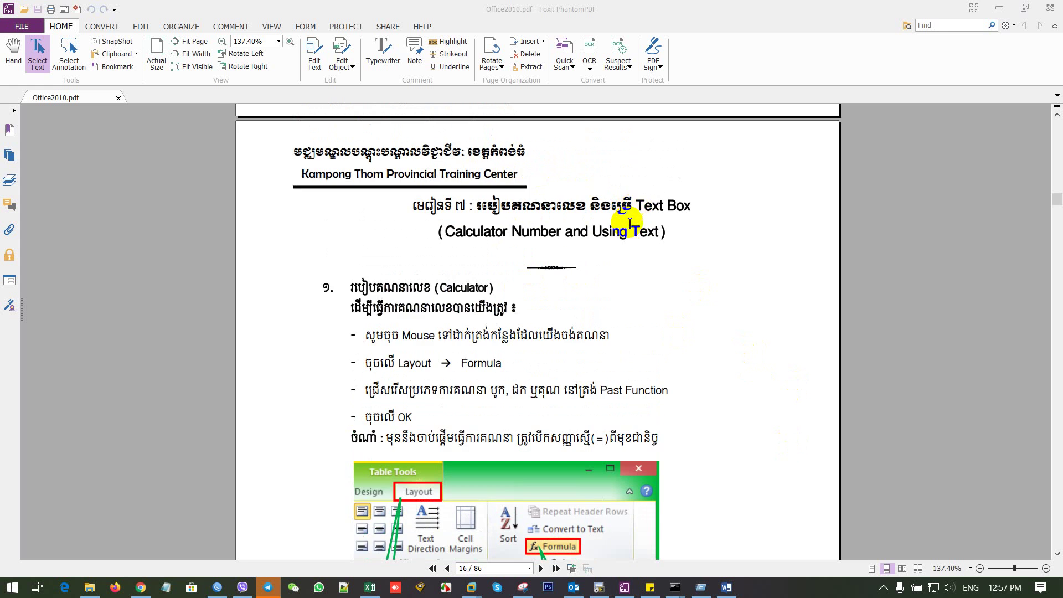
pyautogui.scroll(2, 629, 227)
pyautogui.scroll(2, 625, 249)
pyautogui.scroll(3, 625, 260)
pyautogui.scroll(4, 624, 261)
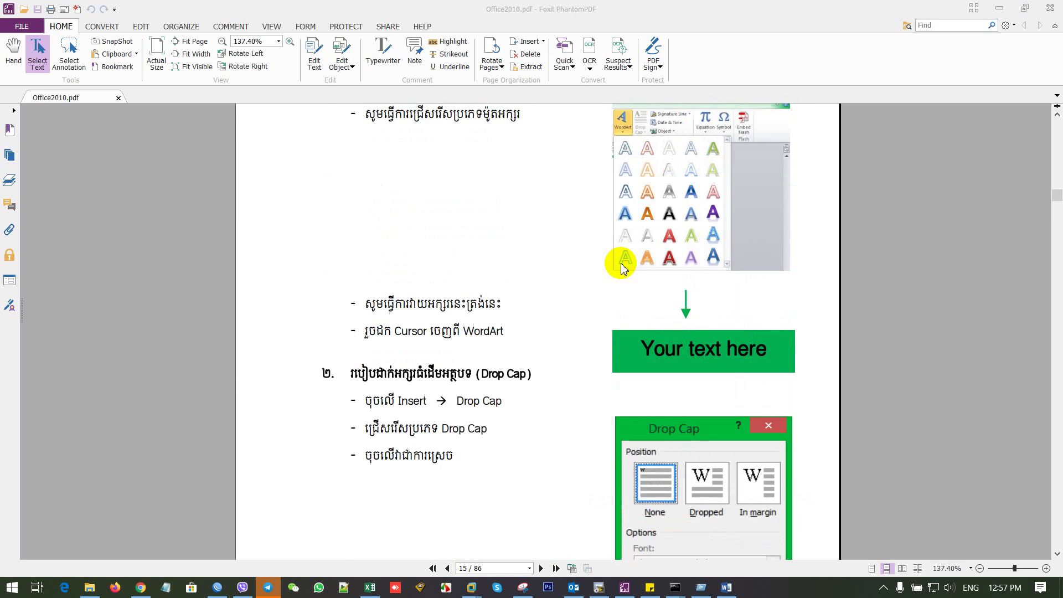
pyautogui.scroll(5, 624, 262)
pyautogui.scroll(1, 623, 264)
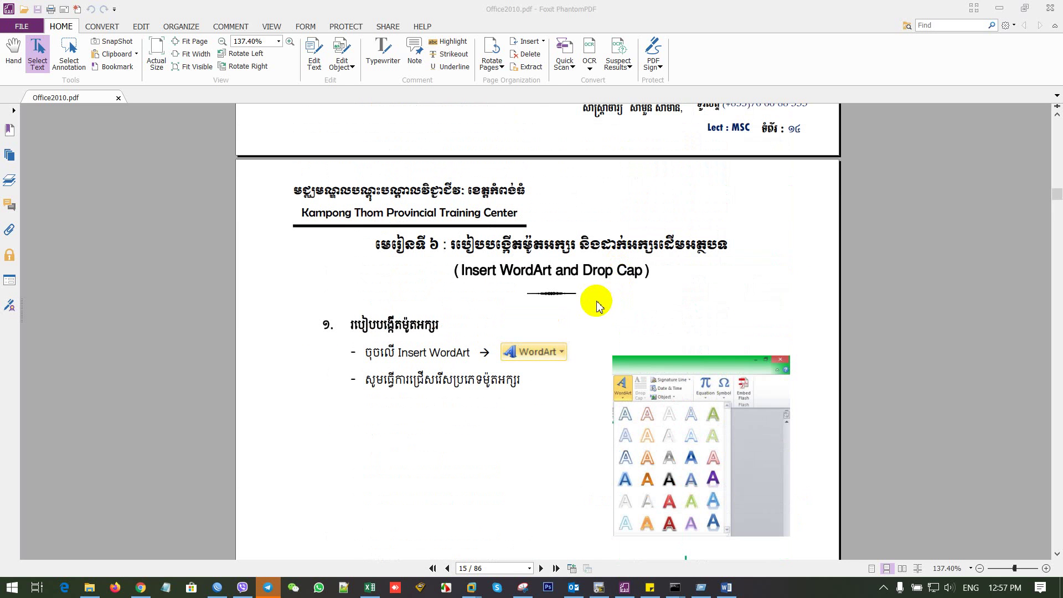
pyautogui.moveTo(544, 247); pyautogui.dragTo(558, 256)
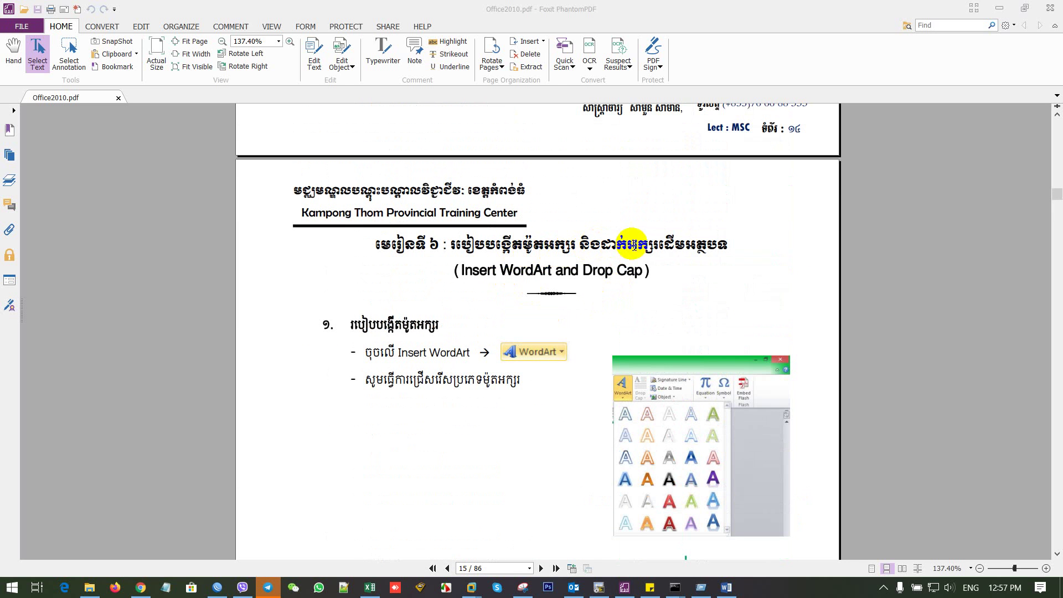
pyautogui.moveTo(675, 246); pyautogui.dragTo(689, 249)
pyautogui.scroll(-1, 702, 252)
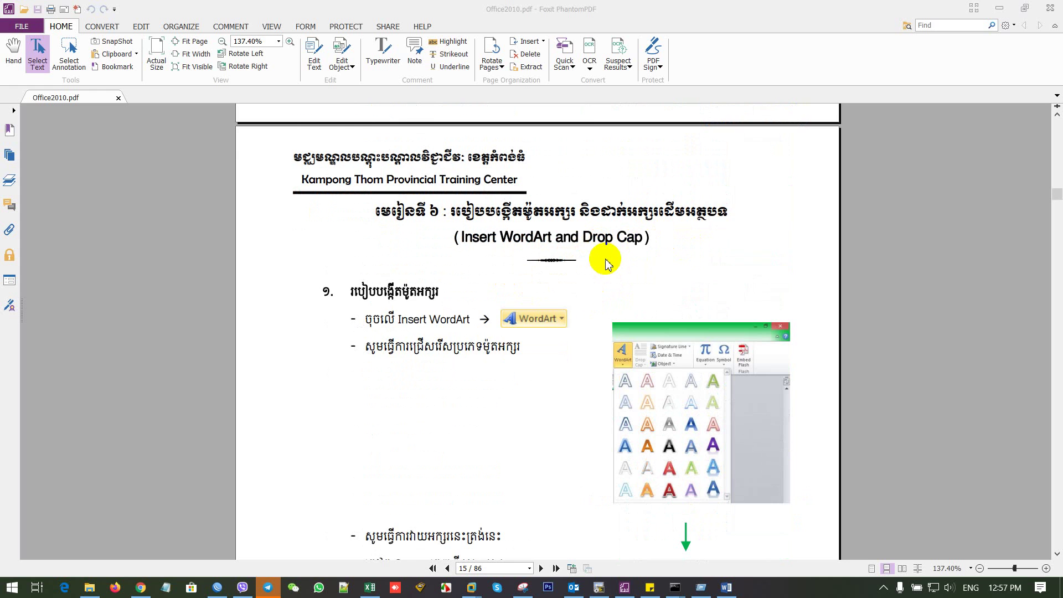
pyautogui.scroll(-1, 609, 264)
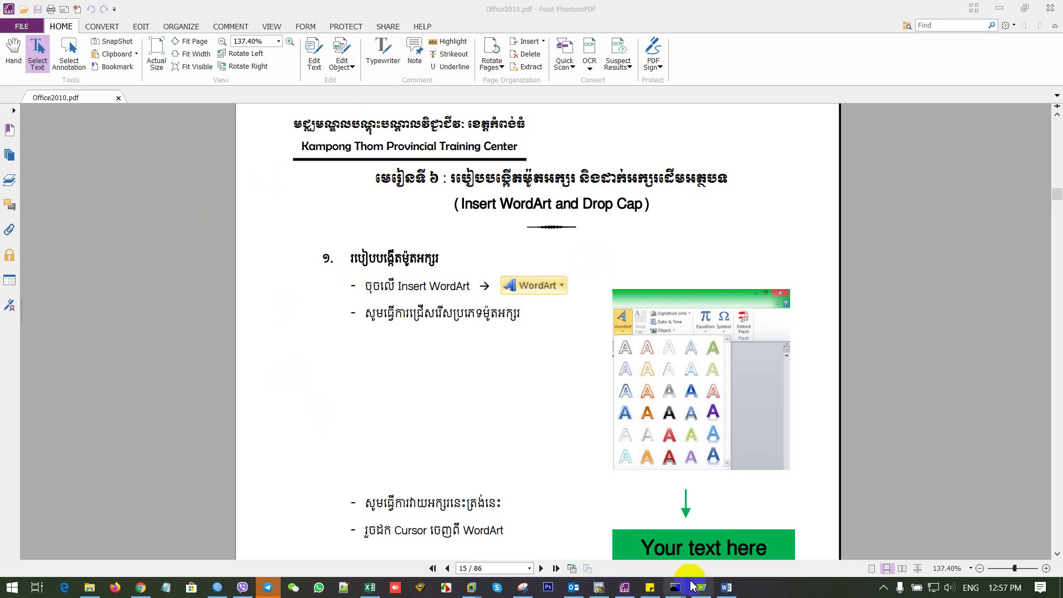
# Preview the WordArt gallery on Word's Insert tab without adding any, then return to Foxit
pyautogui.click(727, 587)
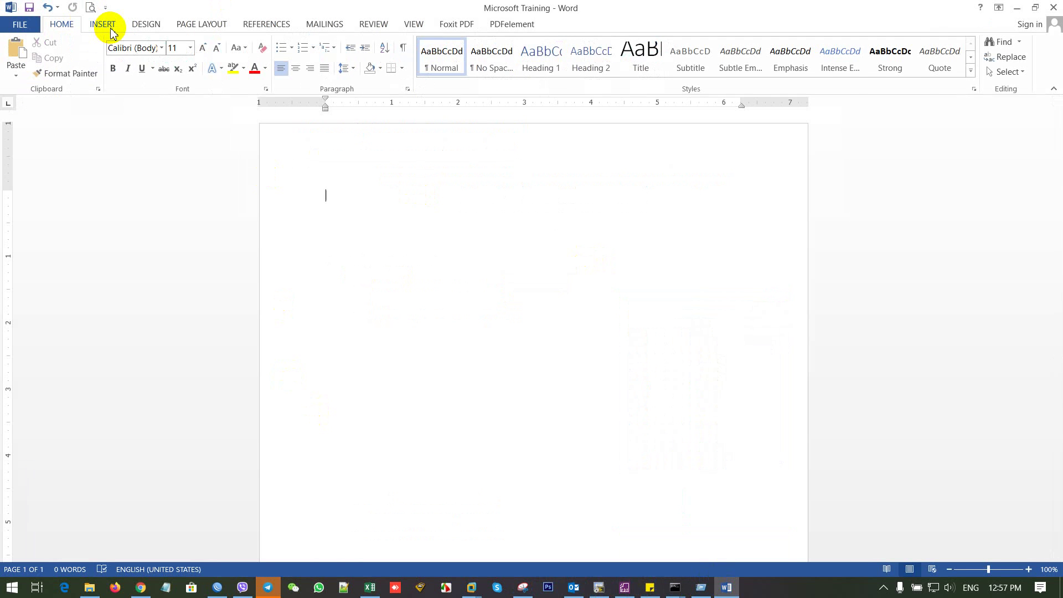
pyautogui.click(103, 25)
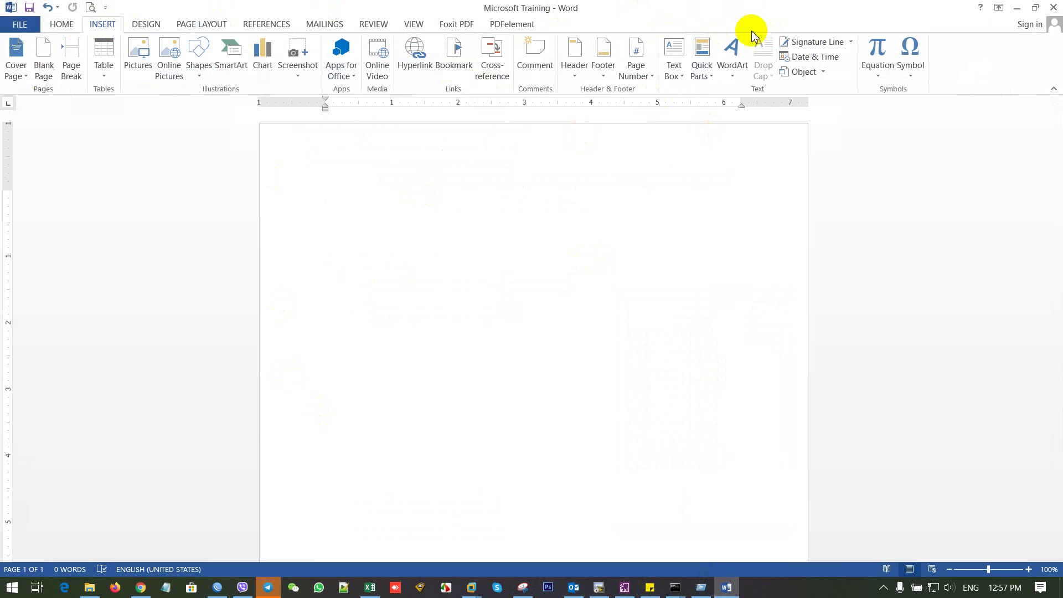
pyautogui.click(732, 76)
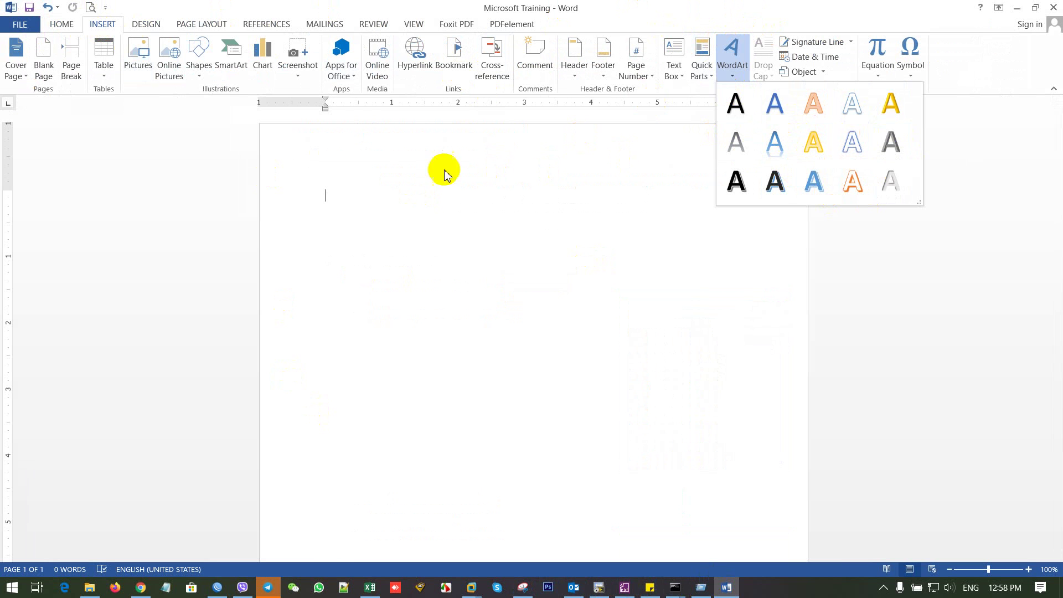
pyautogui.click(419, 182)
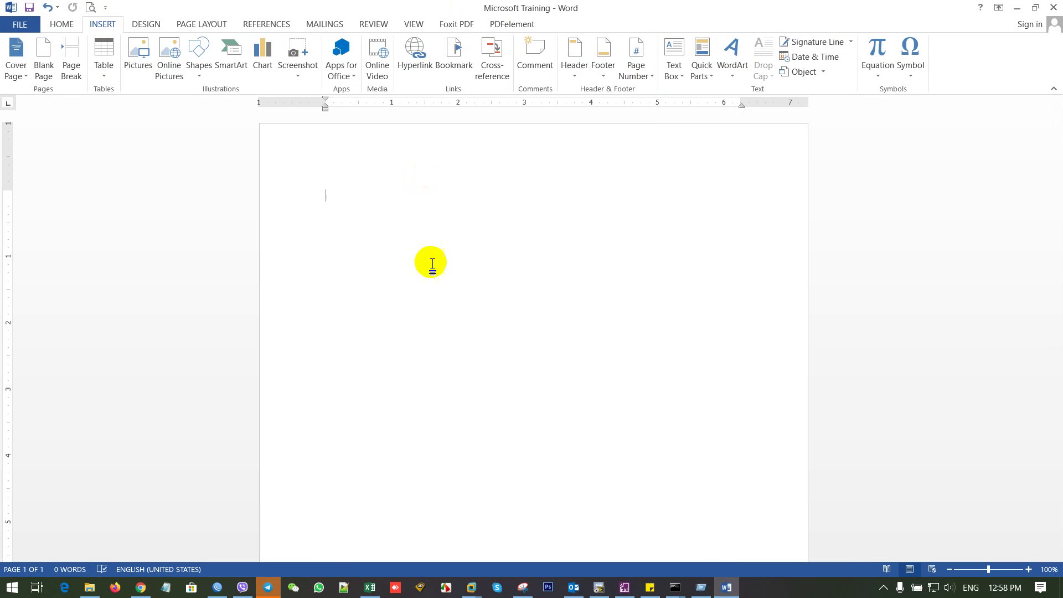
pyautogui.click(625, 587)
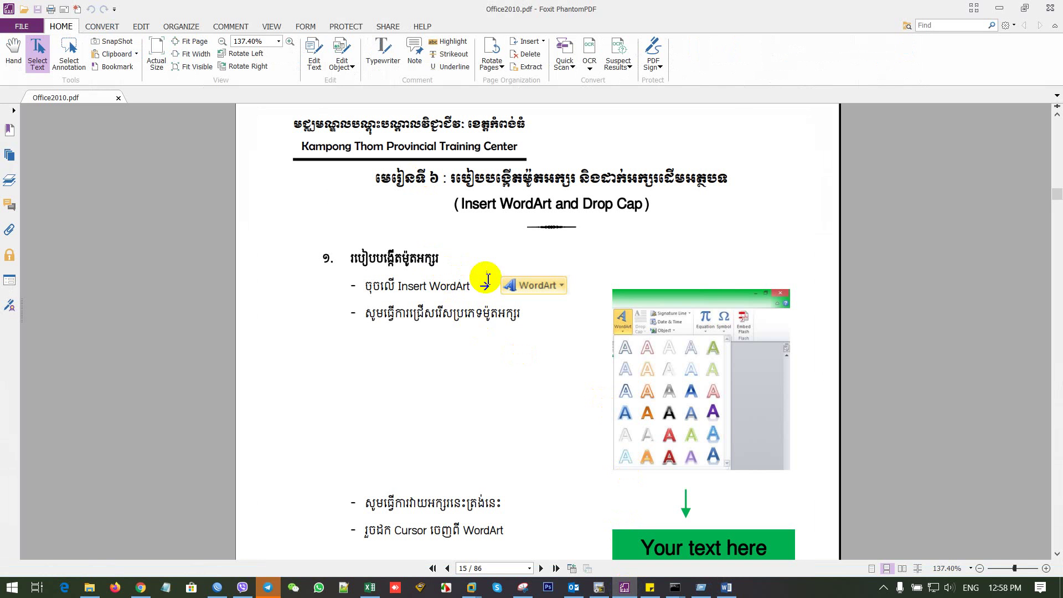
# Read down the tutorial to its Drop Cap instructions, then go back to the Word document
pyautogui.doubleClick(631, 210)
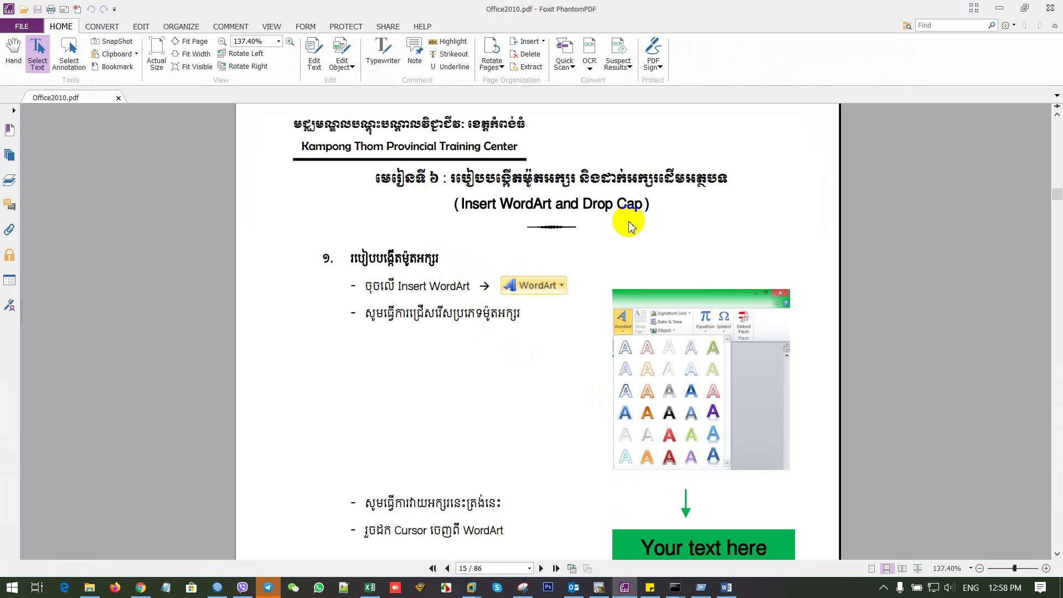
pyautogui.click(641, 235)
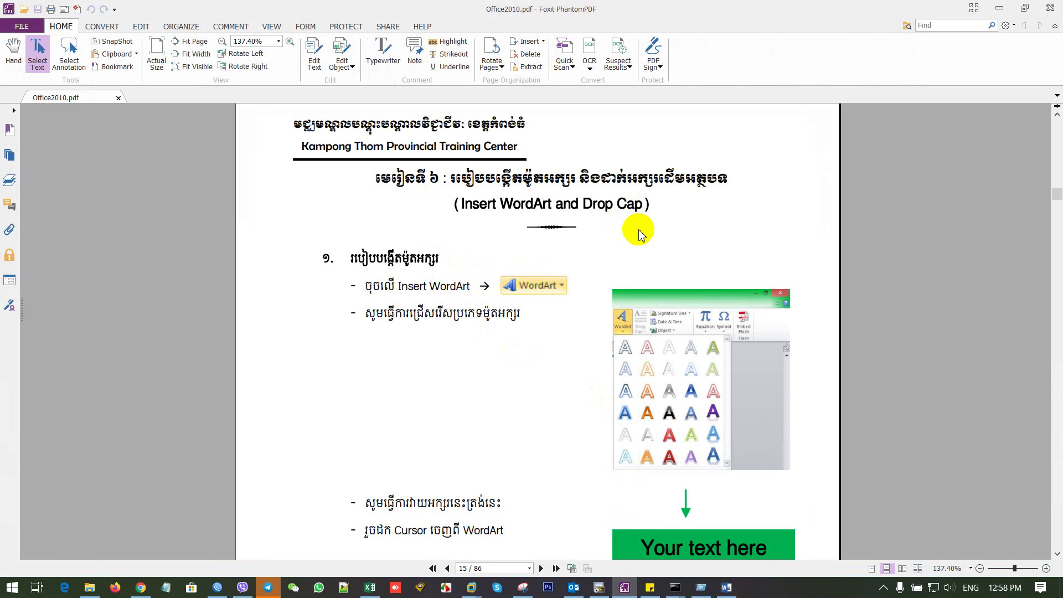
pyautogui.scroll(-2, 641, 235)
pyautogui.scroll(-1, 641, 235)
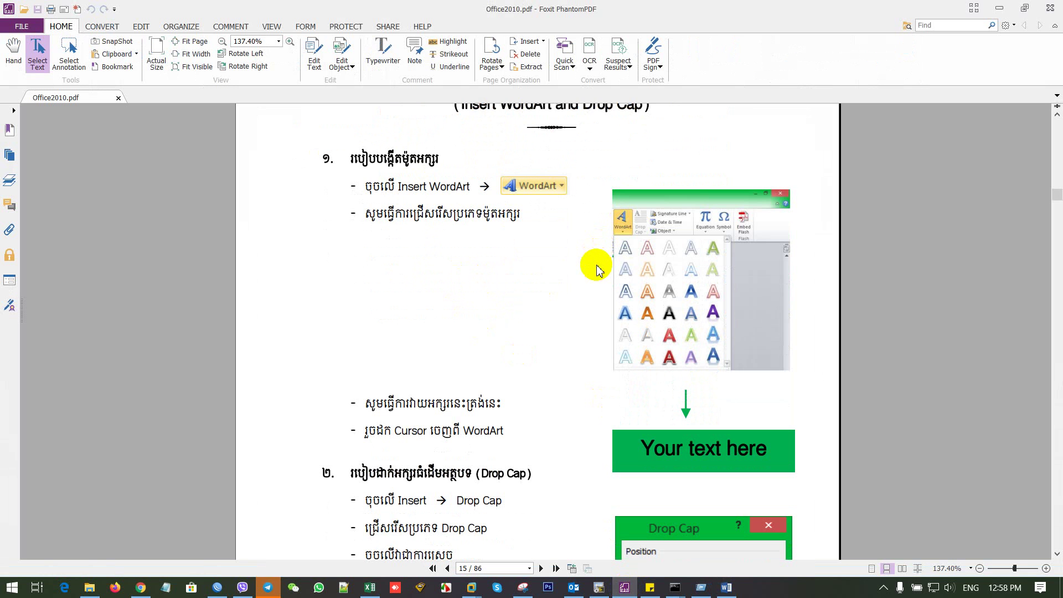
pyautogui.scroll(-2, 599, 275)
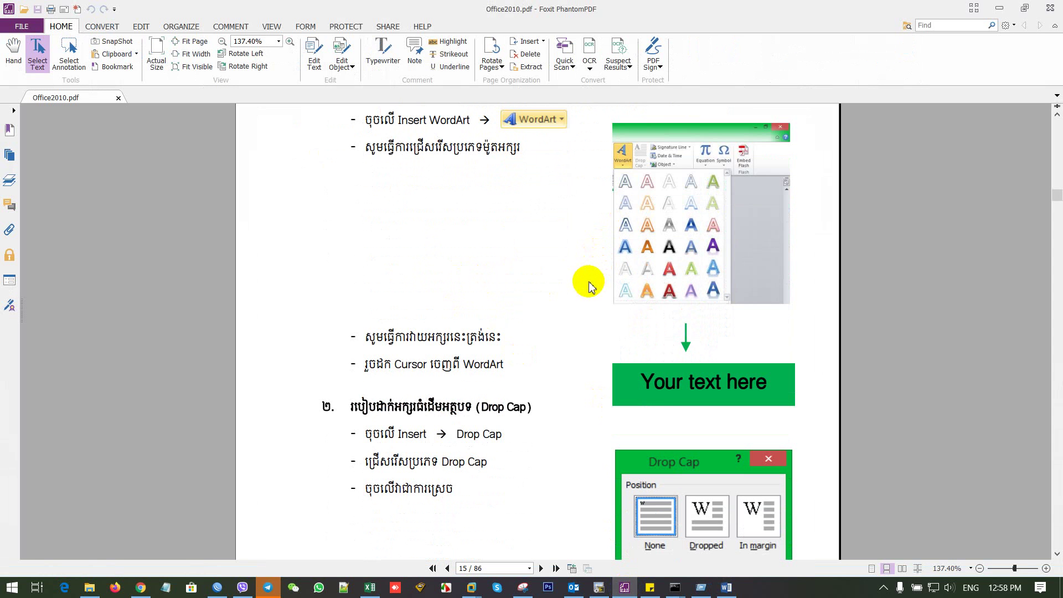
pyautogui.scroll(2, 499, 288)
pyautogui.scroll(-2, 494, 289)
pyautogui.scroll(-1, 501, 297)
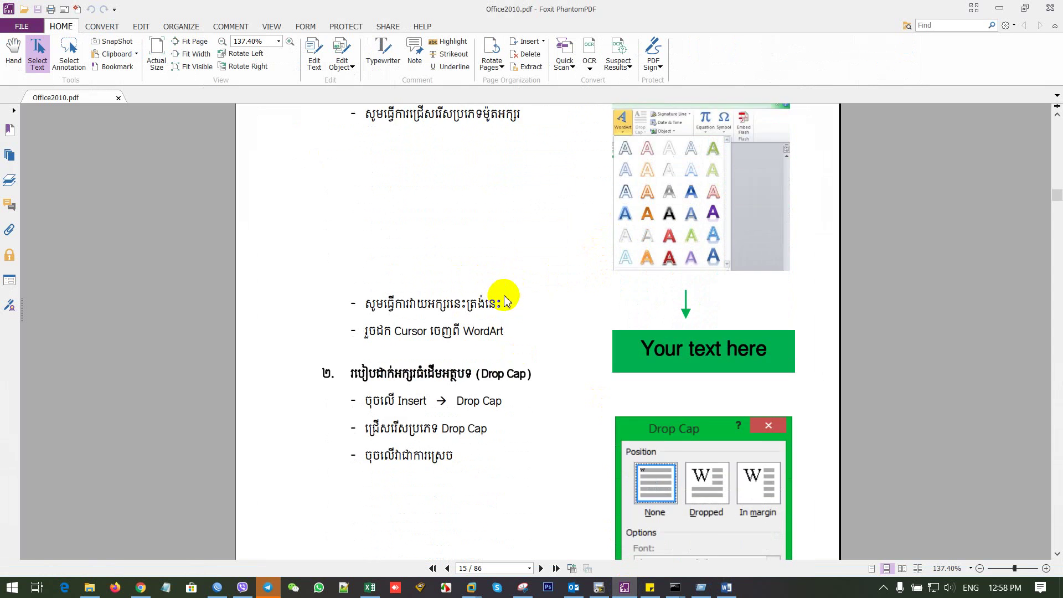
pyautogui.scroll(-3, 505, 300)
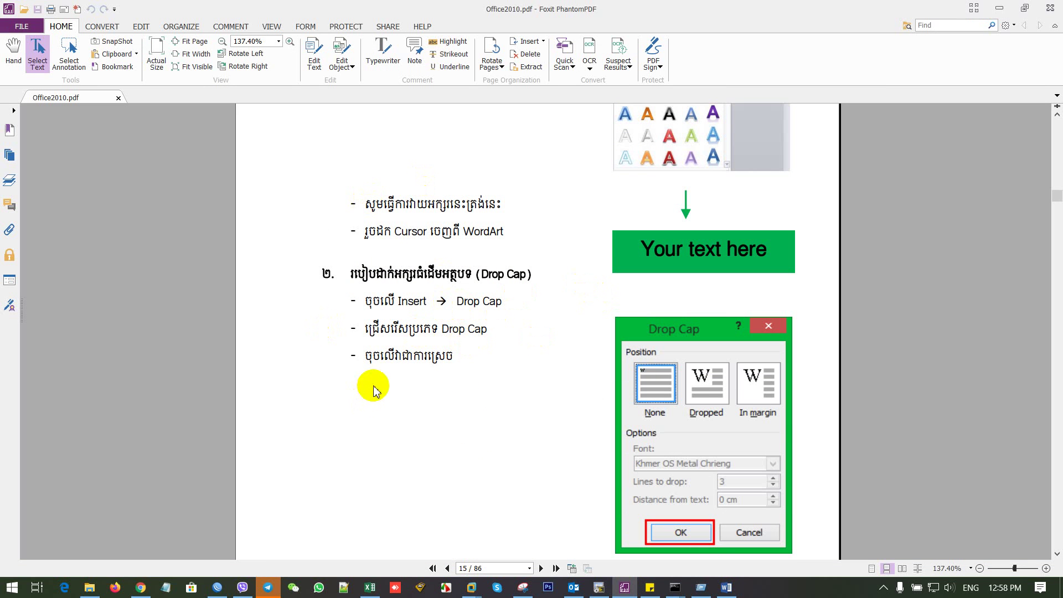
pyautogui.click(727, 587)
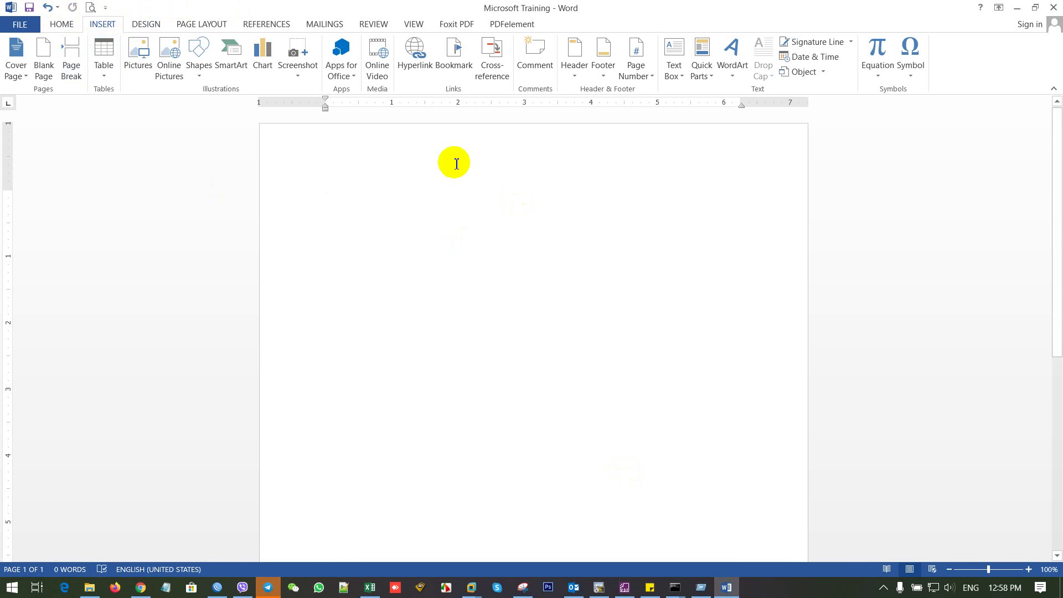
# Type test text 'kjhkhkgkghkhklhjkjkhjkhkjhkjhjl' on the Word page, delete it, then switch to Chrome
pyautogui.click(384, 205)
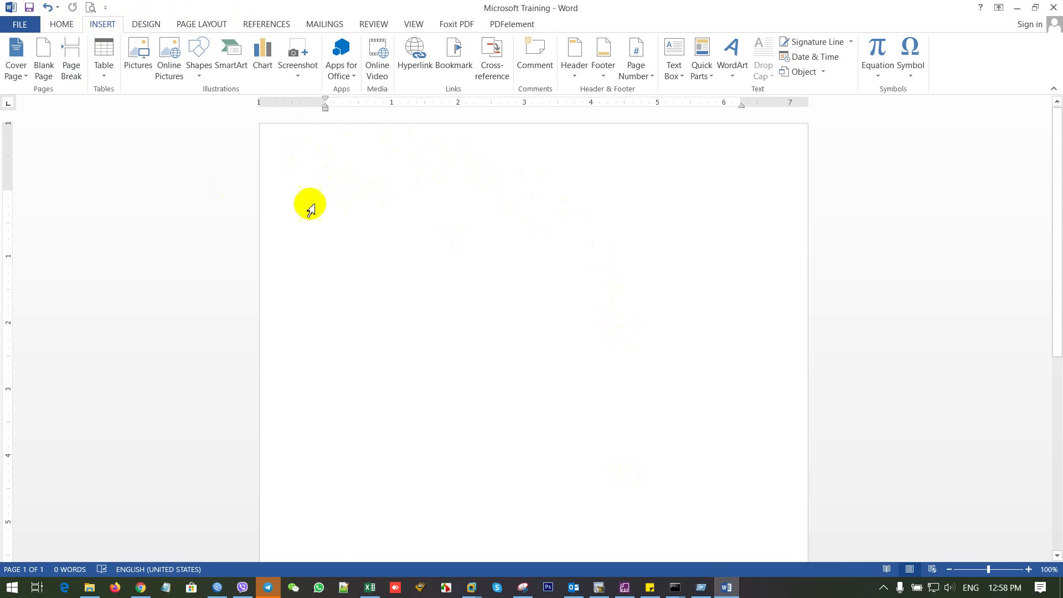
pyautogui.write('khkjhkhkgkghkhklhjkjkhjkhkjhkjhjl')
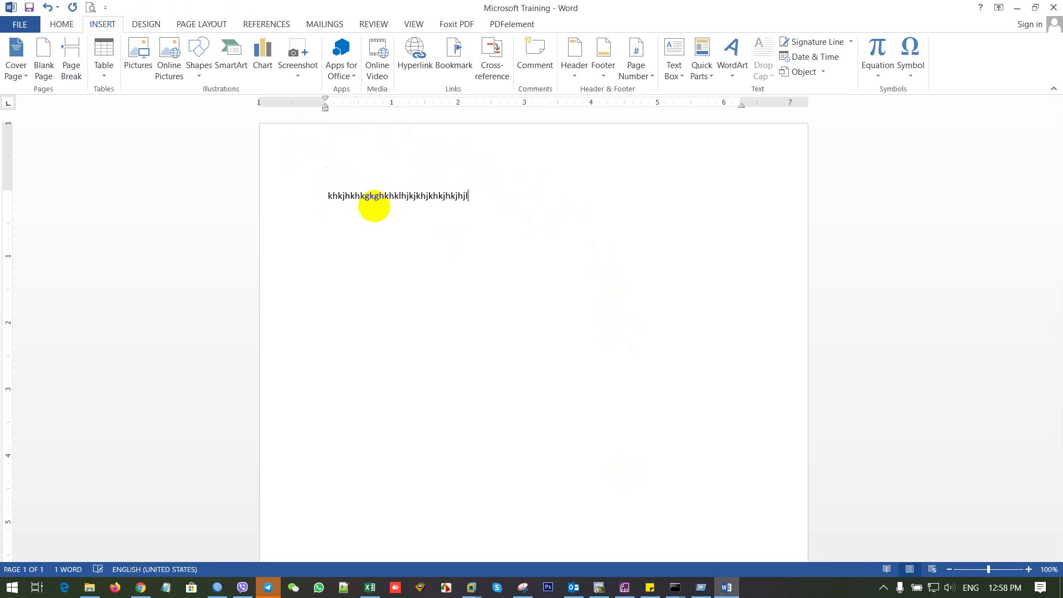
pyautogui.moveTo(468, 197); pyautogui.dragTo(327, 197)
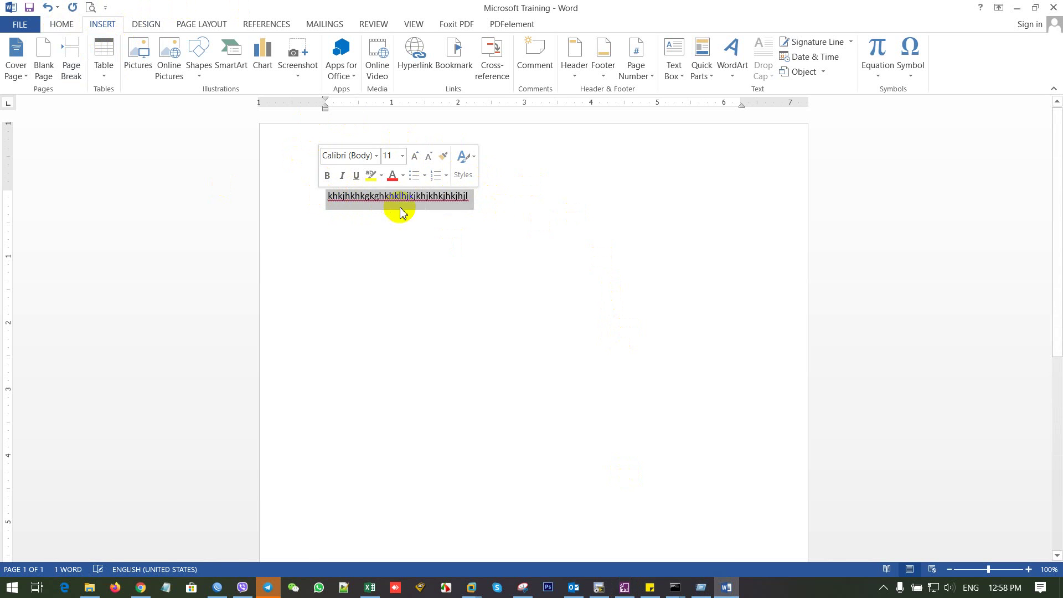
pyautogui.click(382, 197)
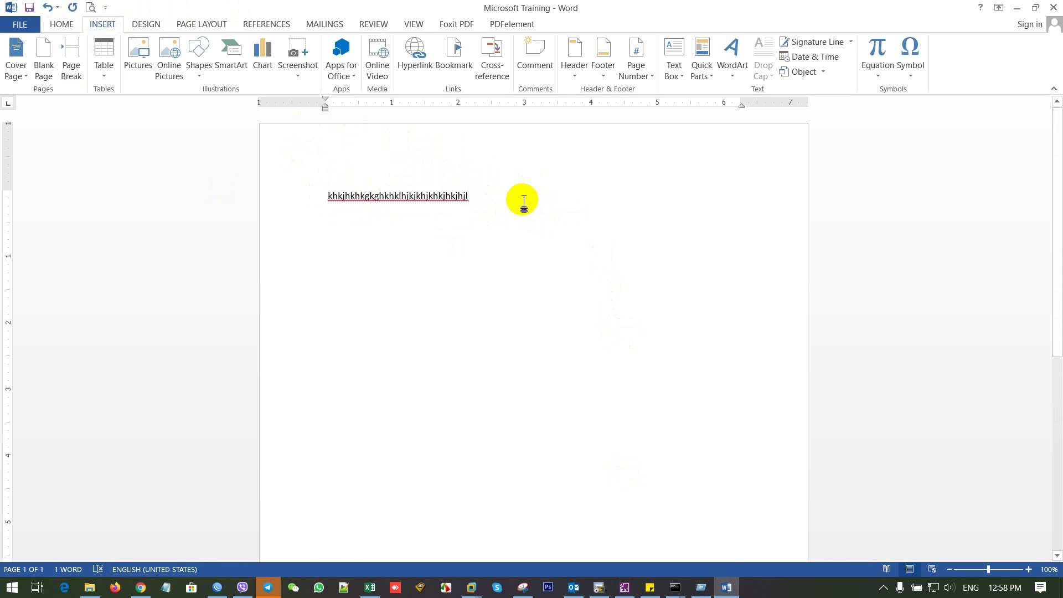
pyautogui.moveTo(524, 201); pyautogui.dragTo(313, 197)
pyautogui.press('Delete')
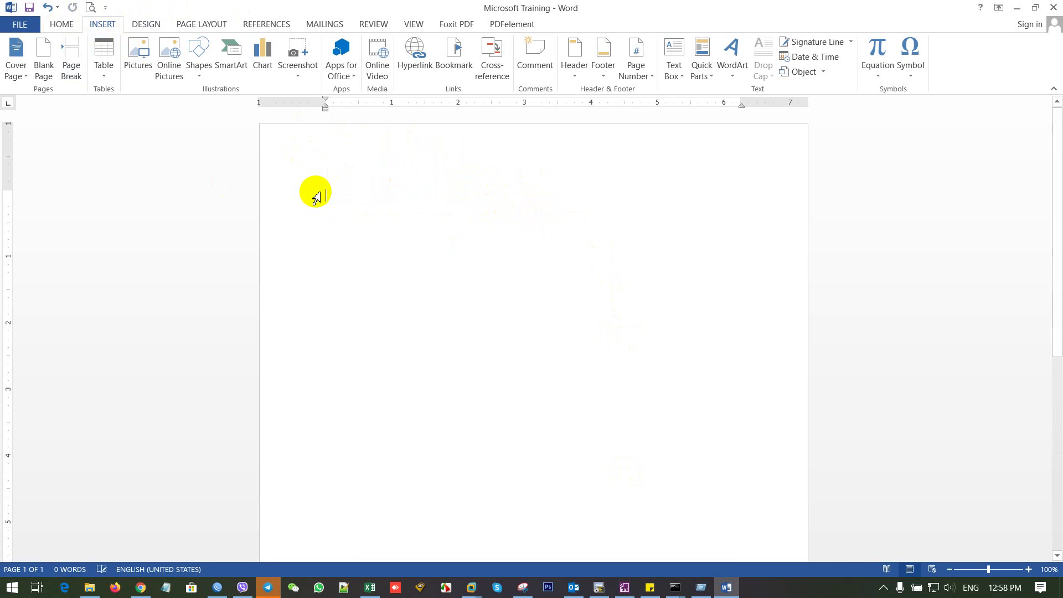
pyautogui.click(140, 587)
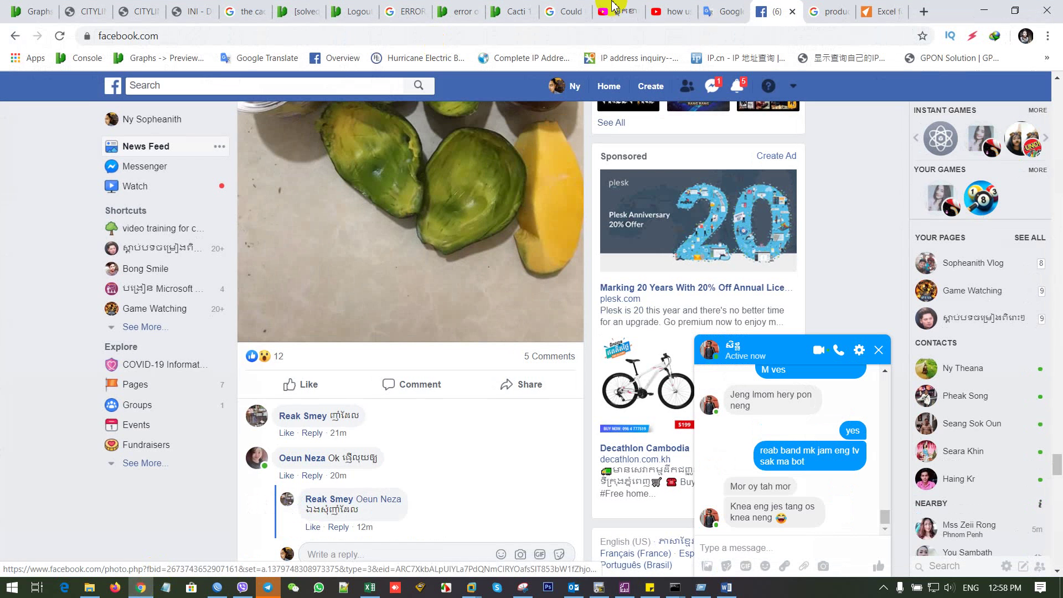
# Search Google for 'travelling' in a new Chrome tab
pyautogui.click(923, 11)
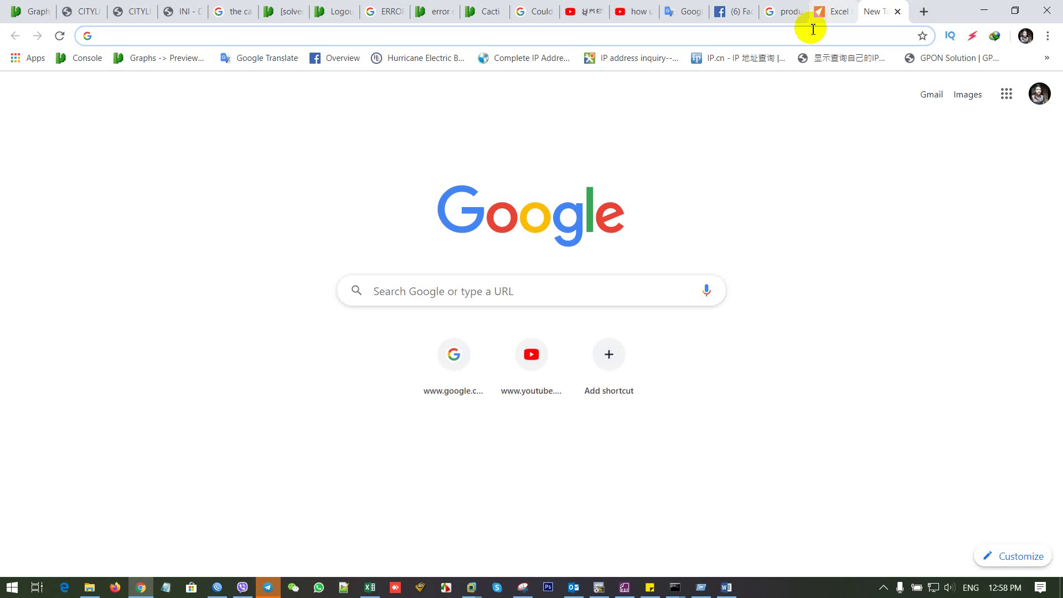
pyautogui.write('goo')
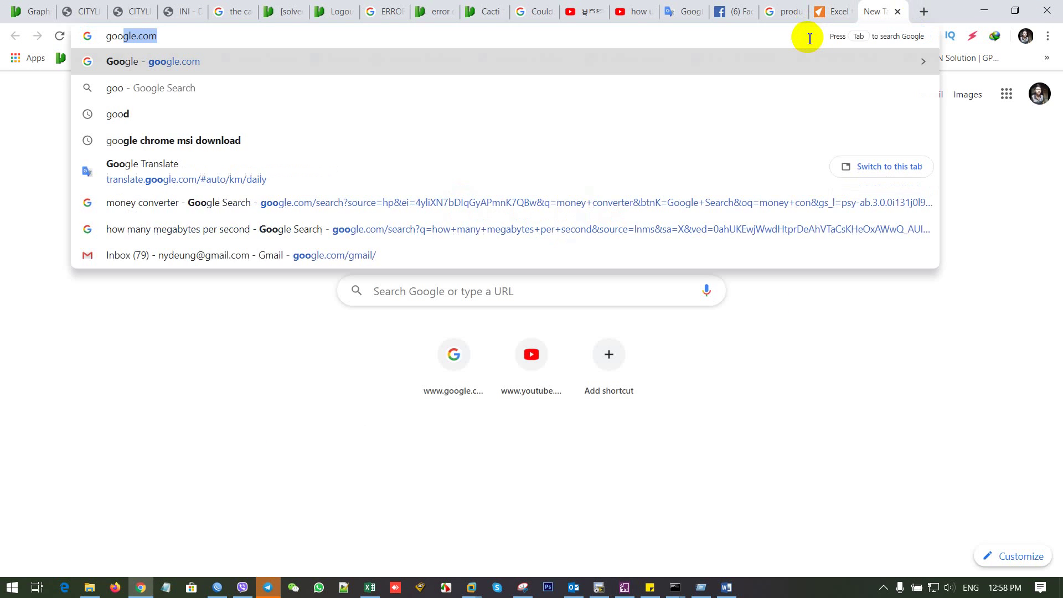
pyautogui.press('Return')
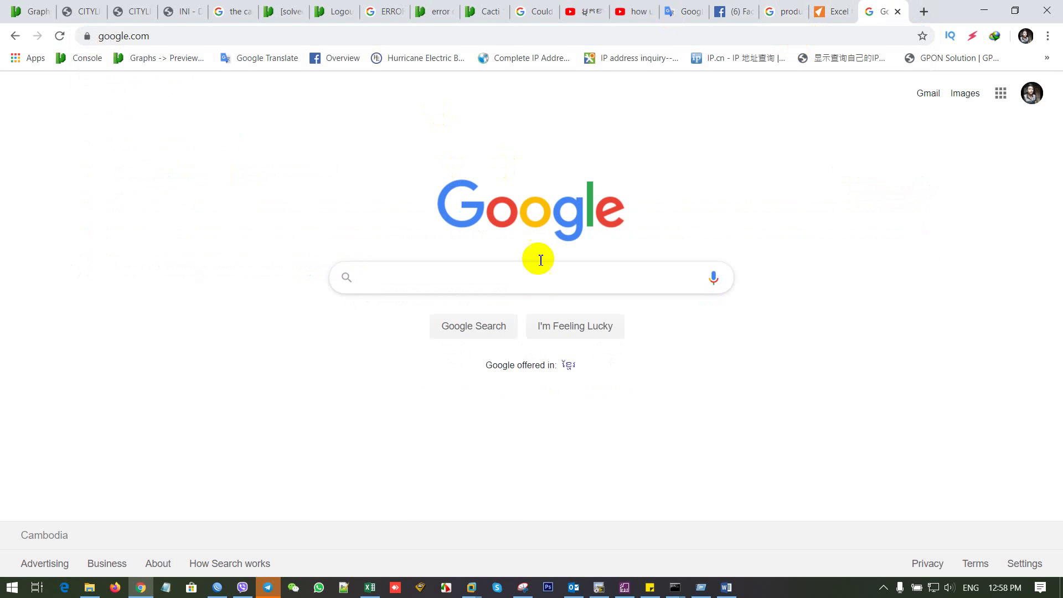
pyautogui.click(543, 284)
pyautogui.write('rl')
pyautogui.press('BackSpace')
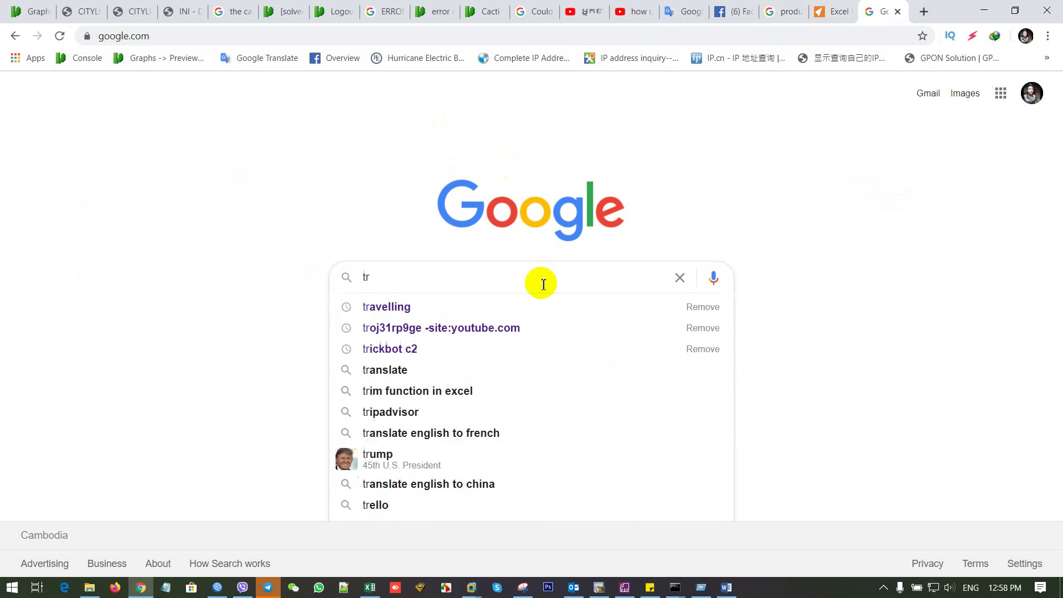
pyautogui.write('valling')
pyautogui.press('Return')
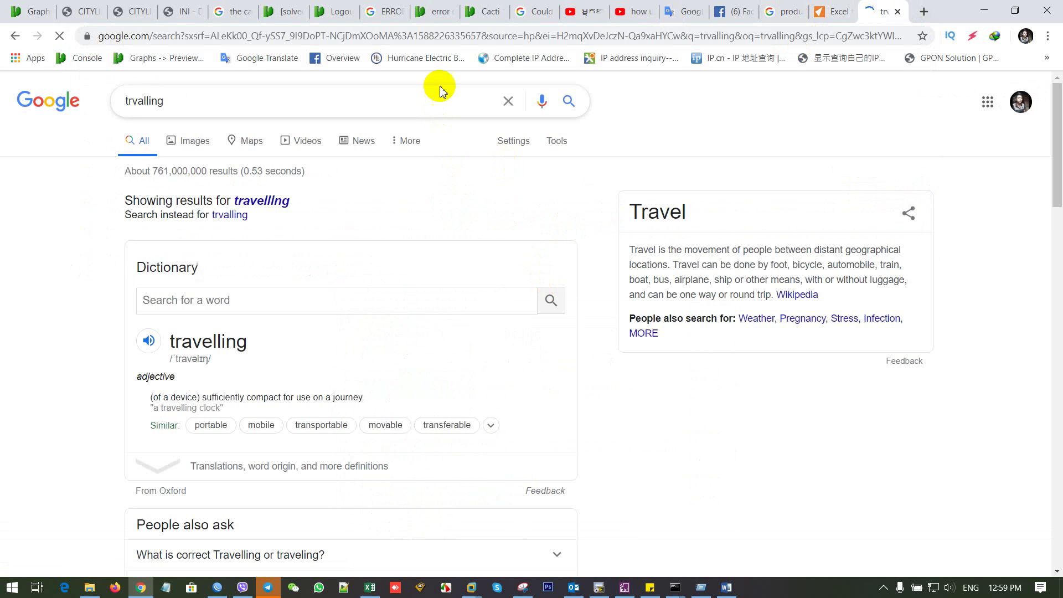
pyautogui.scroll(-5, 319, 405)
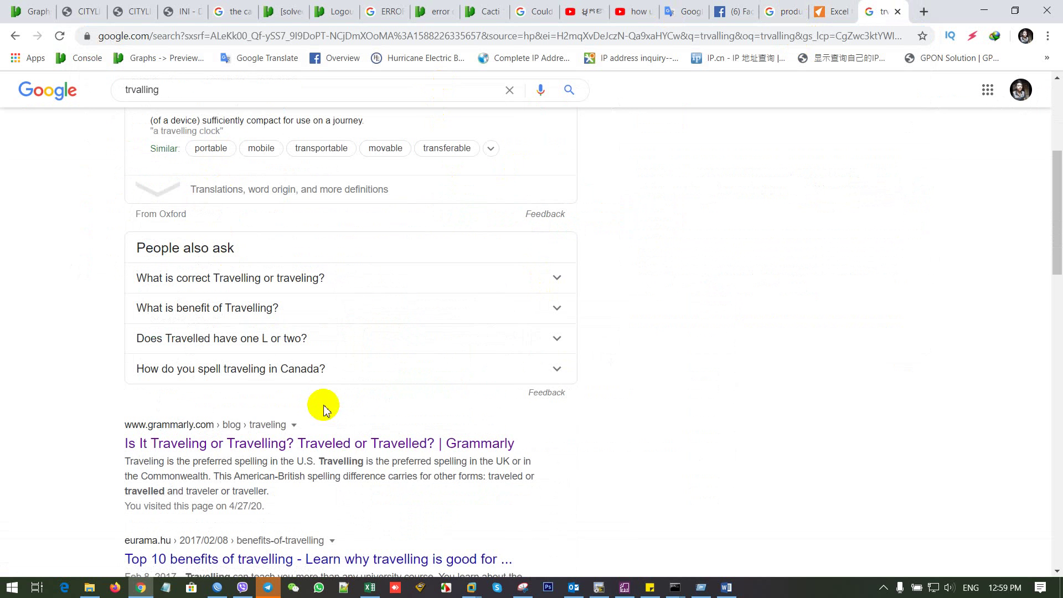
# Copy the two intro paragraphs of Grammarly's Traveling or Travelling? article for Word
pyautogui.click(249, 443)
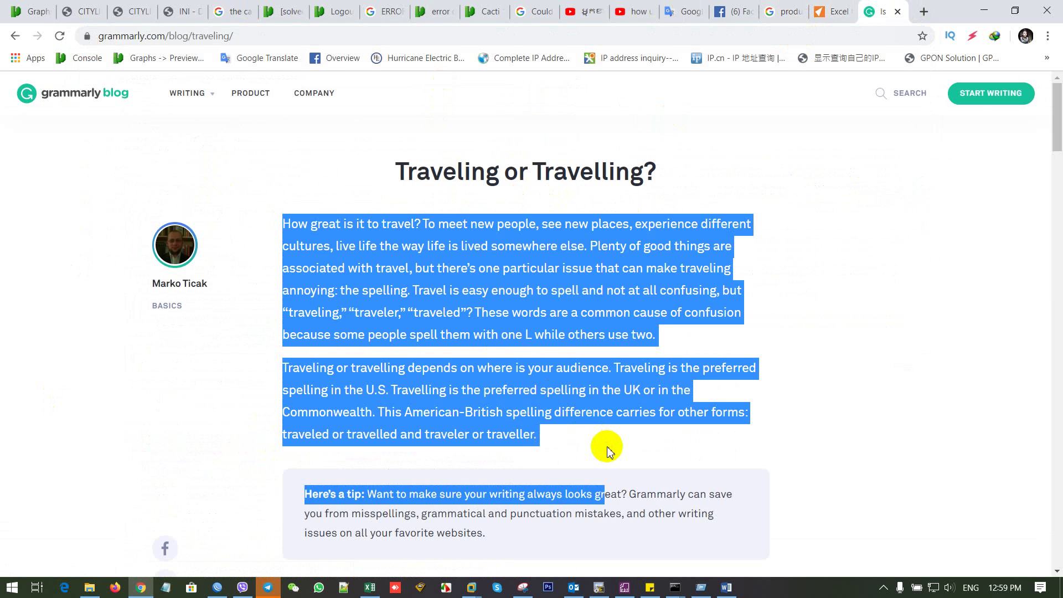
pyautogui.moveTo(284, 223); pyautogui.dragTo(607, 438)
pyautogui.rightClick(570, 338)
pyautogui.click(571, 344)
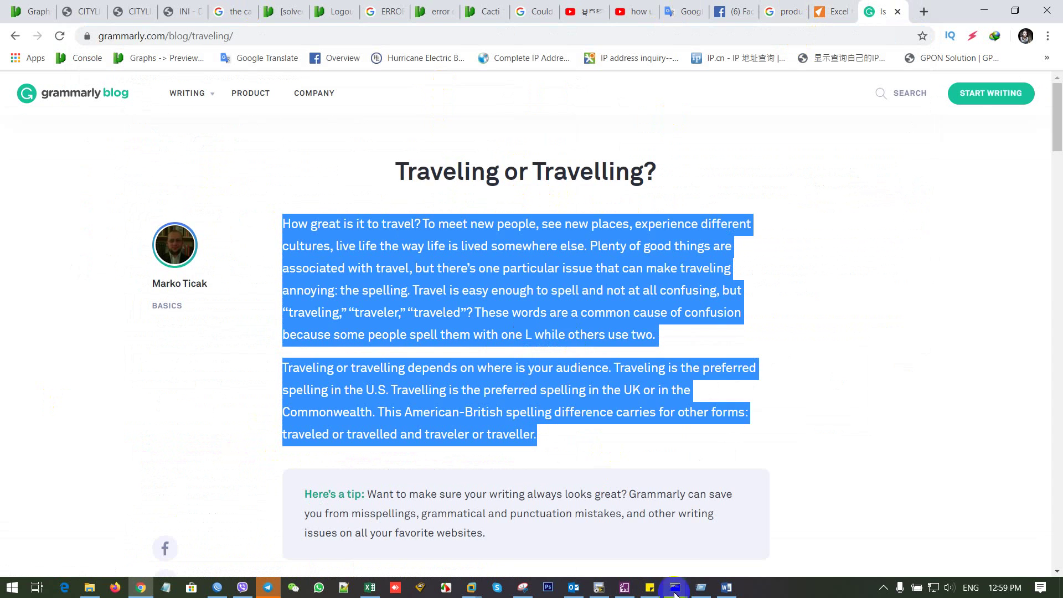
pyautogui.click(726, 588)
pyautogui.rightClick(469, 324)
# Paste the travel paragraphs into Word and give the opening H a Dropped drop cap
pyautogui.click(495, 383)
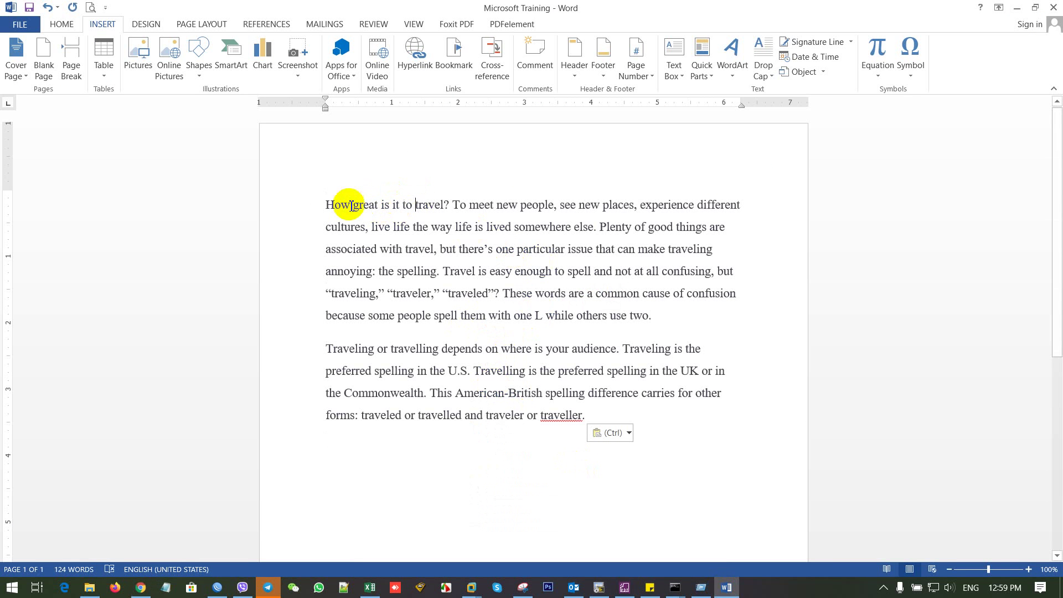
pyautogui.moveTo(321, 204)
pyautogui.mouseDown()
pyautogui.moveTo(623, 389)
pyautogui.moveTo(626, 404)
pyautogui.mouseUp()
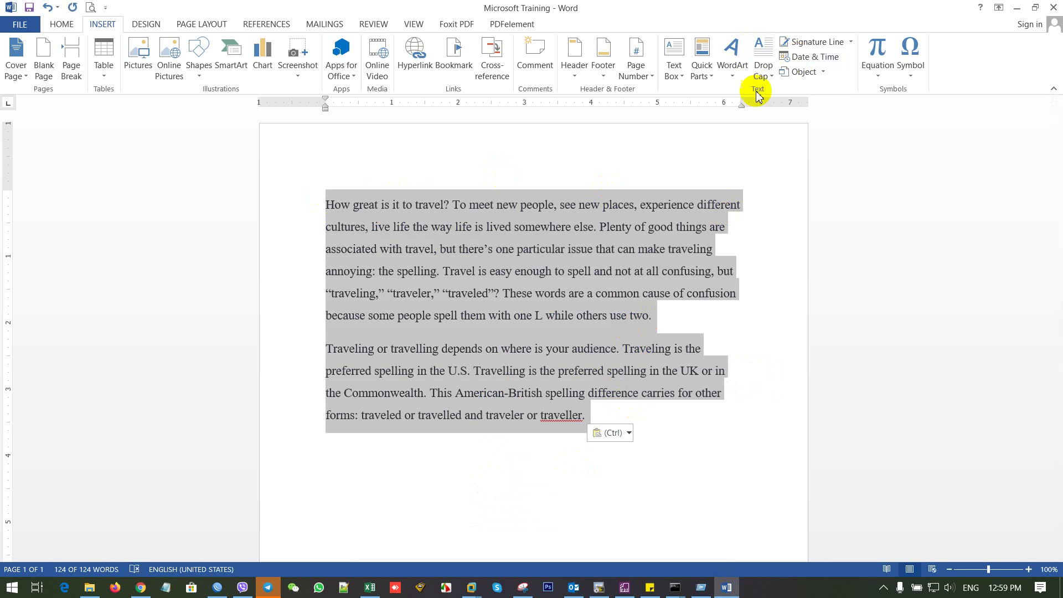
pyautogui.click(761, 50)
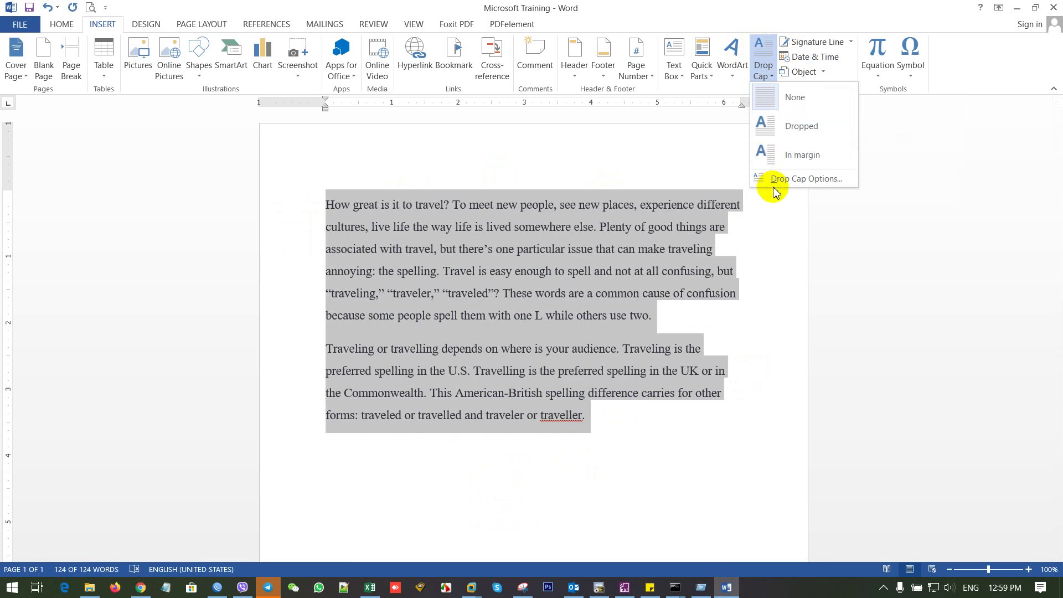
pyautogui.click(775, 137)
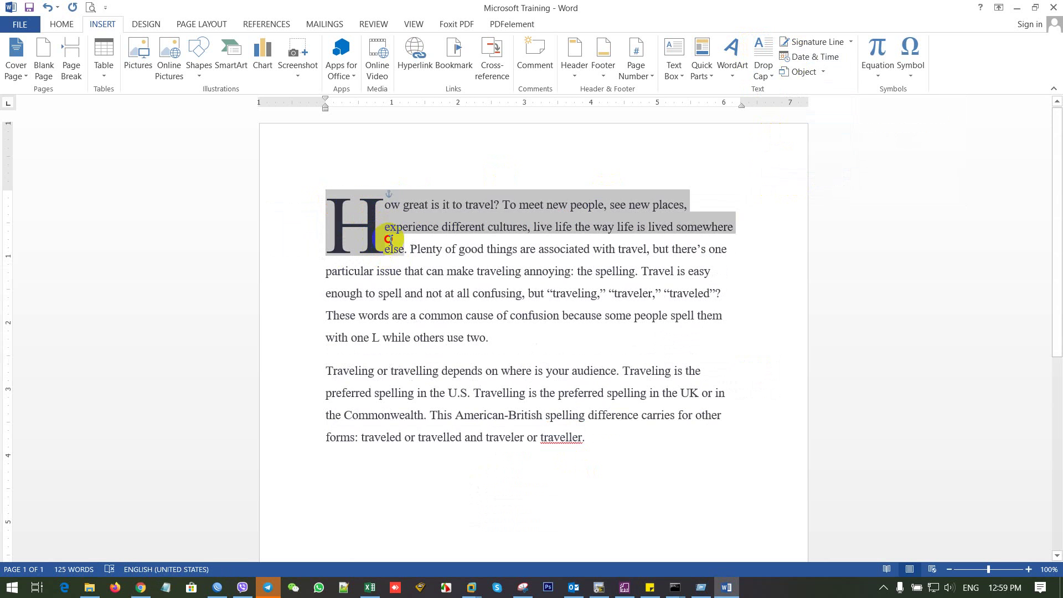
pyautogui.moveTo(339, 202)
pyautogui.mouseDown()
pyautogui.moveTo(517, 254)
pyautogui.moveTo(652, 434)
pyautogui.mouseUp()
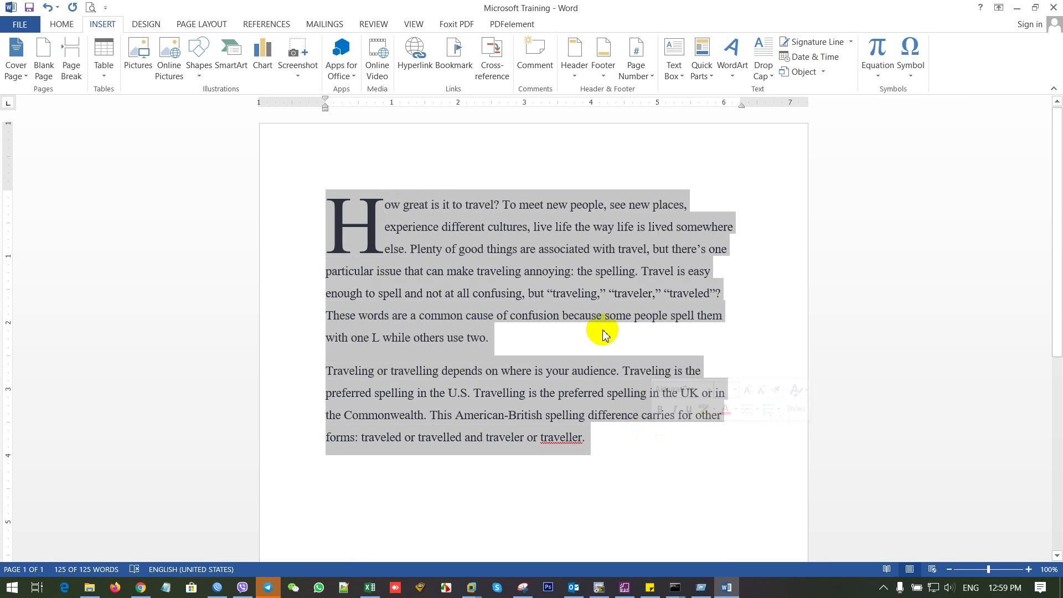
pyautogui.click(625, 587)
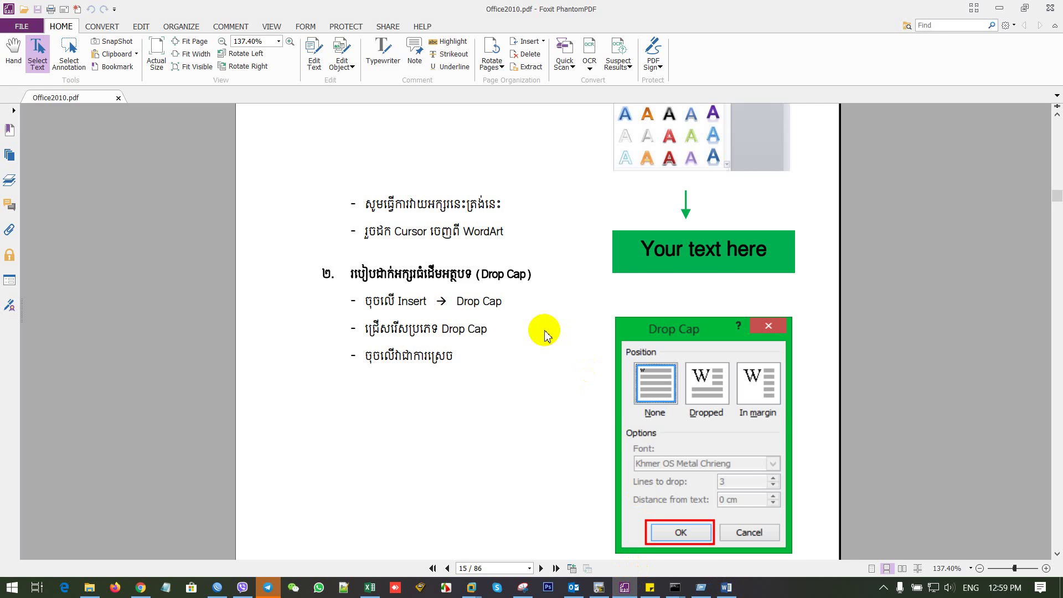
# Scroll past the Drop Cap tutorial to page 16's Calculator Number and Using Text Box lesson
pyautogui.scroll(3, 544, 335)
pyautogui.scroll(2, 544, 335)
pyautogui.scroll(2, 545, 335)
pyautogui.scroll(-5, 544, 335)
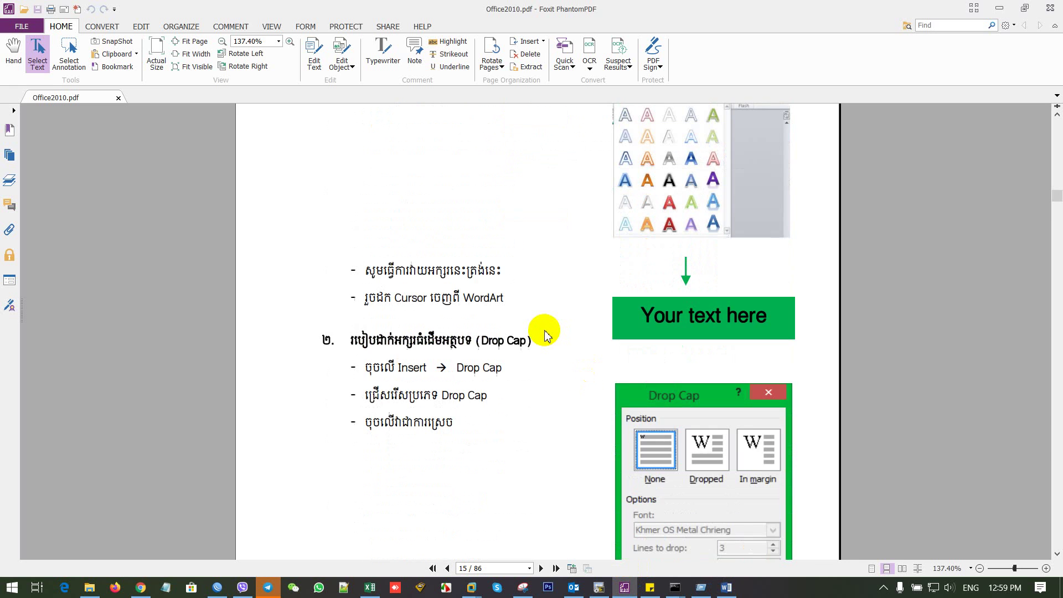
pyautogui.scroll(-3, 545, 335)
pyautogui.scroll(-3, 544, 335)
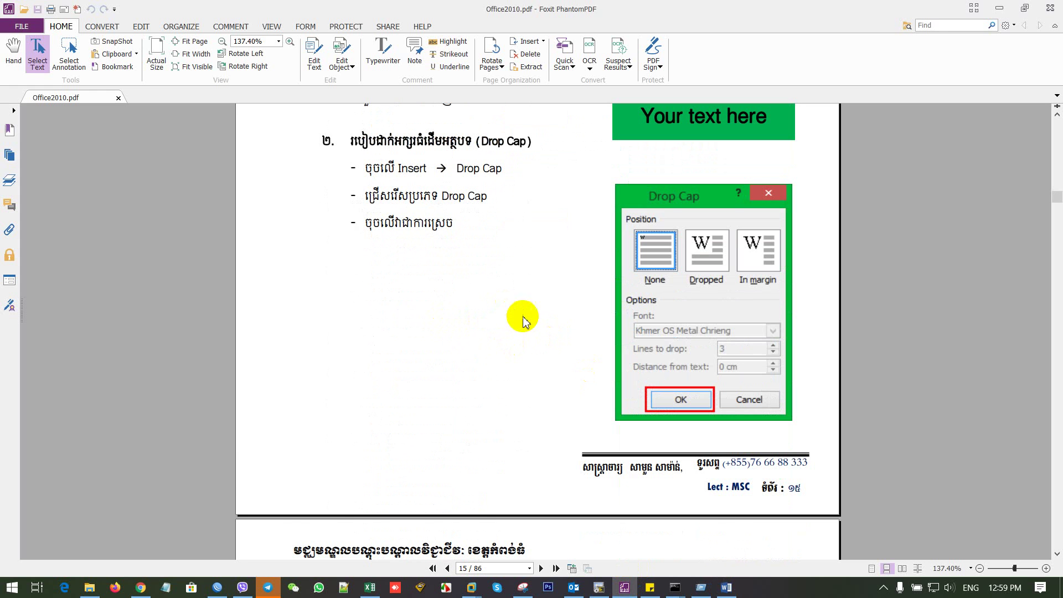
pyautogui.scroll(-2, 526, 338)
pyautogui.scroll(-1, 526, 353)
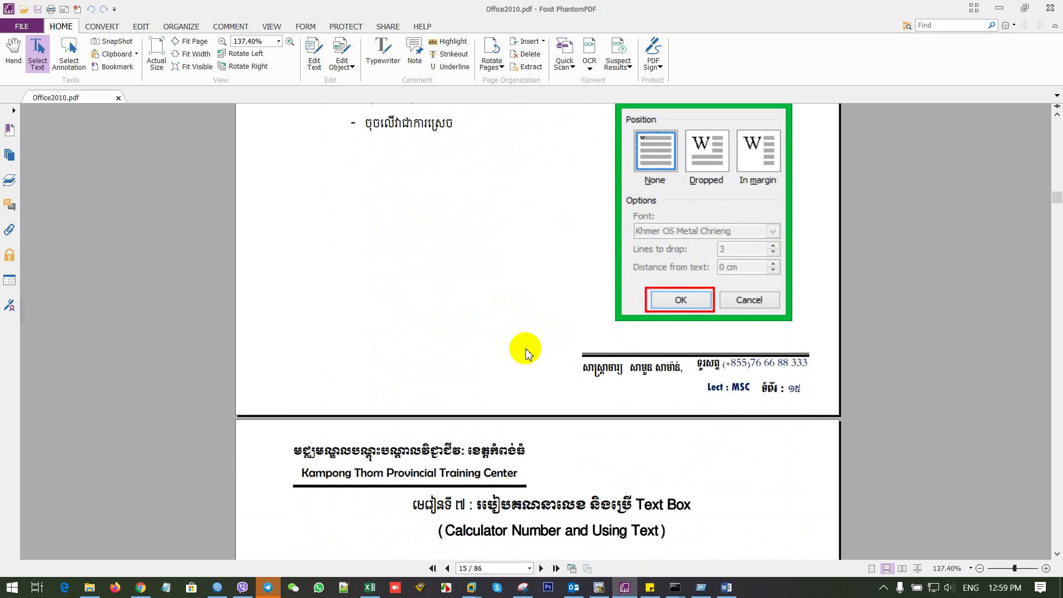
pyautogui.scroll(-1, 526, 353)
pyautogui.scroll(-5, 526, 352)
# Scroll down page 16 until the Formula dialog example with =PRODUCT(B2:C2) is visible
pyautogui.scroll(-1, 531, 351)
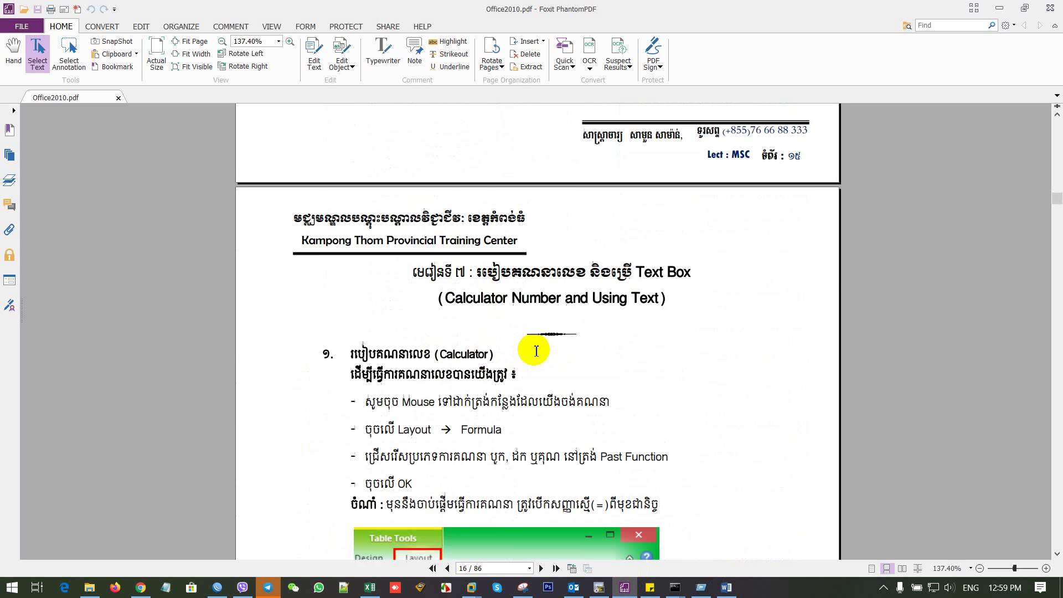
pyautogui.scroll(-2, 535, 355)
pyautogui.scroll(-1, 535, 354)
pyautogui.scroll(-1, 535, 355)
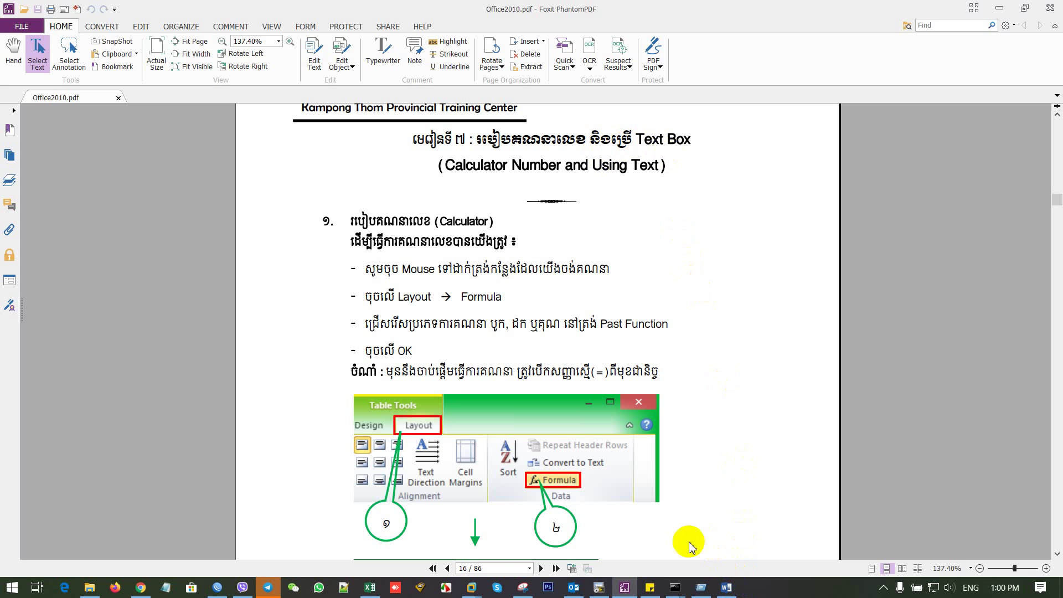
pyautogui.moveTo(353, 221); pyautogui.dragTo(418, 216)
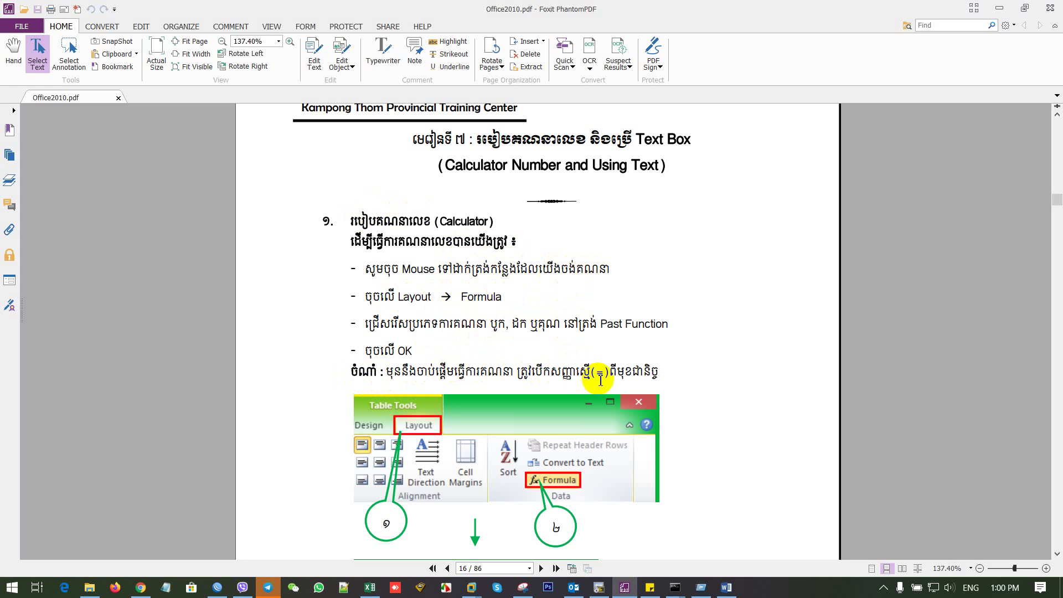
pyautogui.scroll(-3, 687, 396)
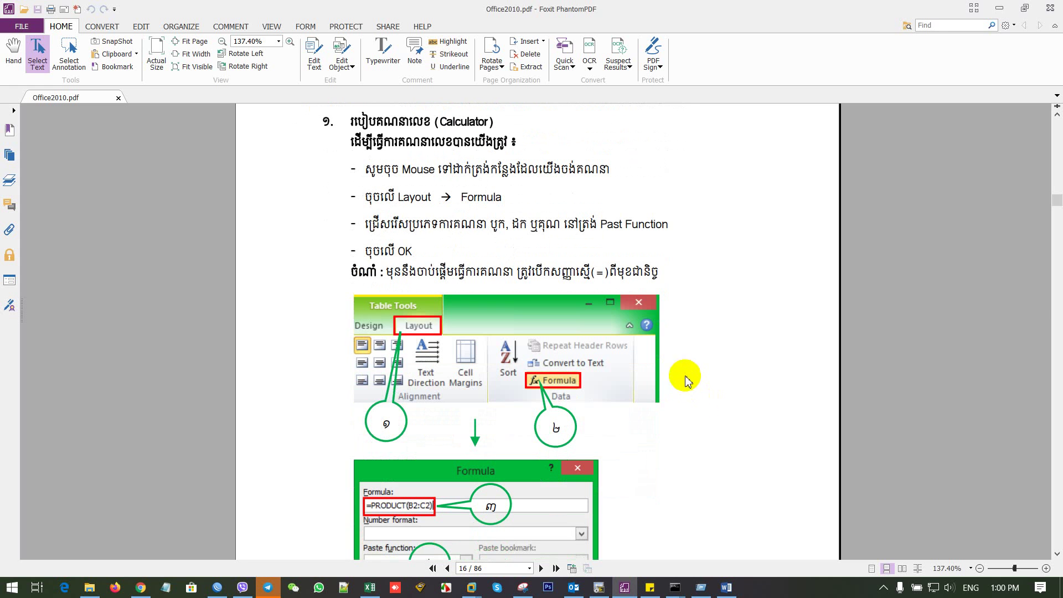
pyautogui.scroll(-2, 374, 493)
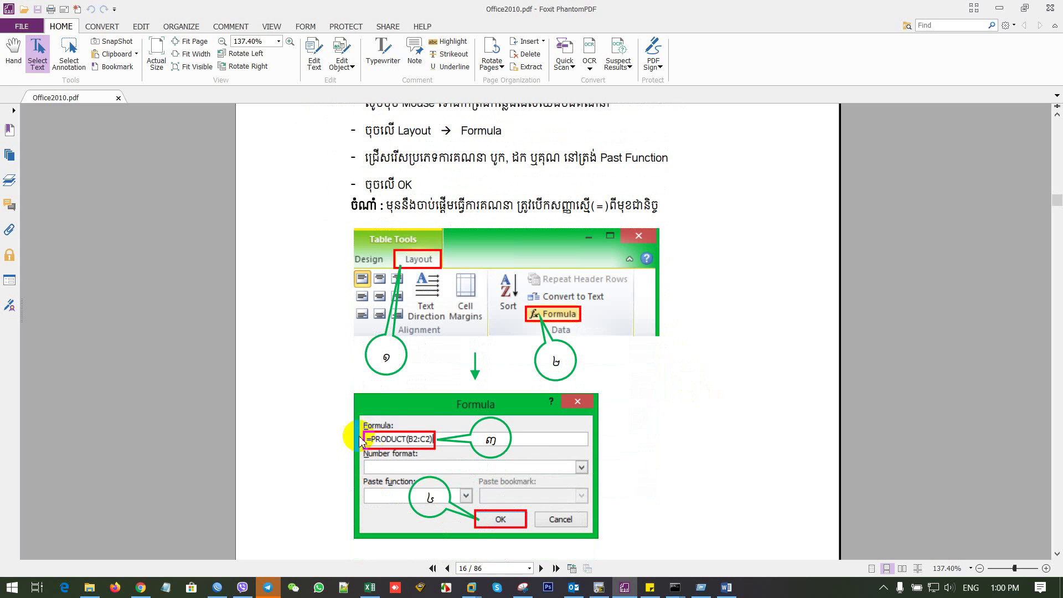
pyautogui.scroll(-1, 451, 336)
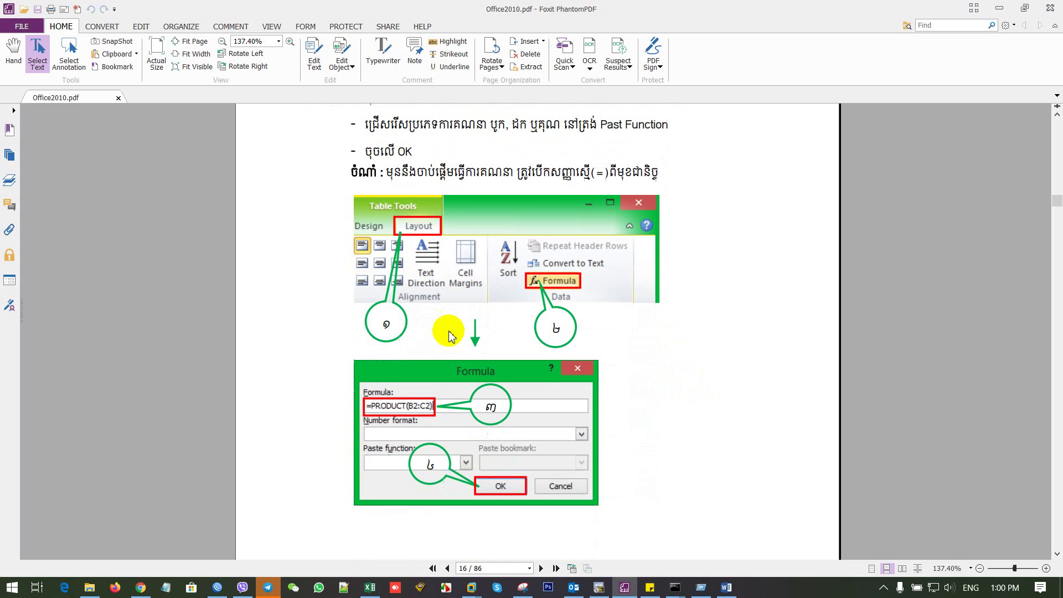
# Delete the travel text in Word and insert a 4-column, 5-row table
pyautogui.click(727, 587)
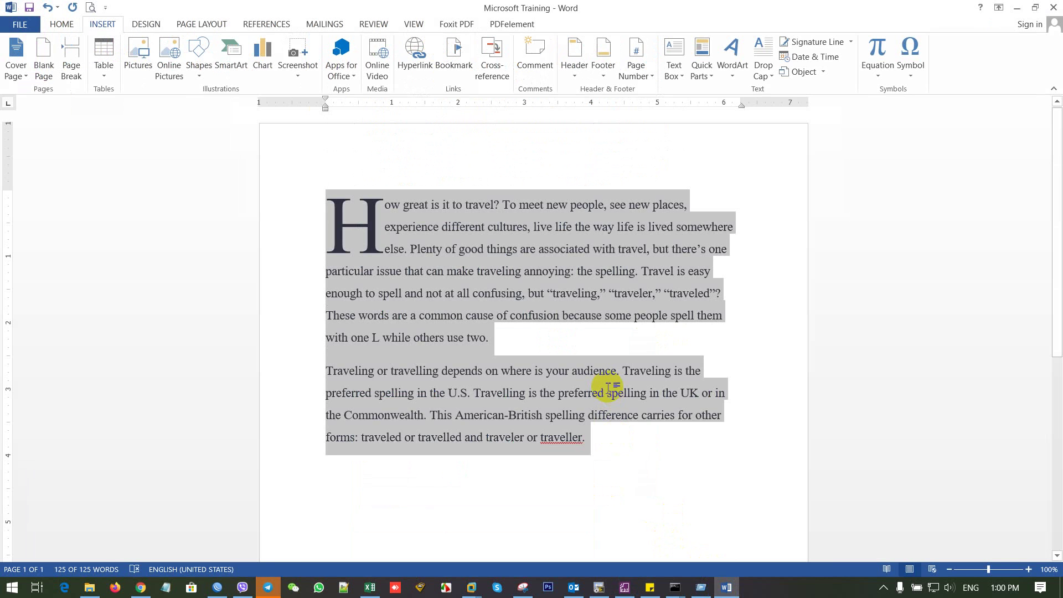
pyautogui.press('Delete')
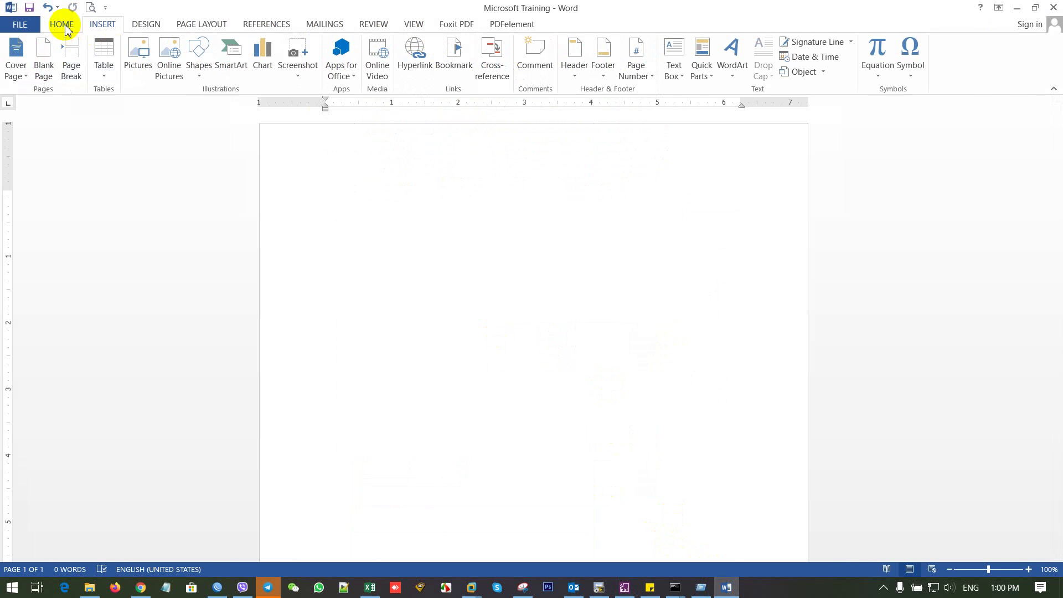
pyautogui.click(62, 24)
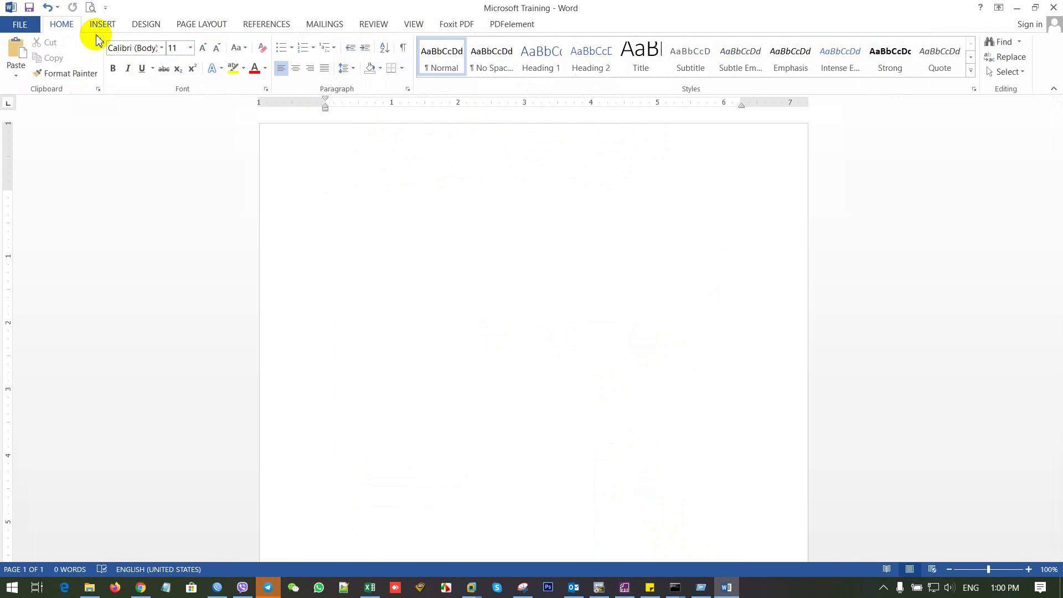
pyautogui.click(103, 24)
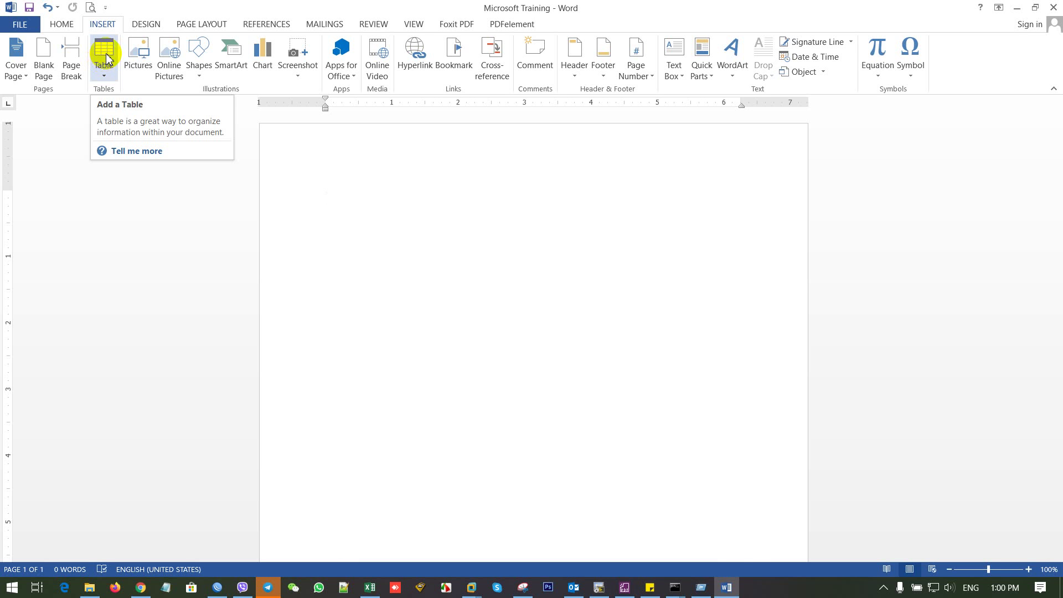
pyautogui.click(105, 55)
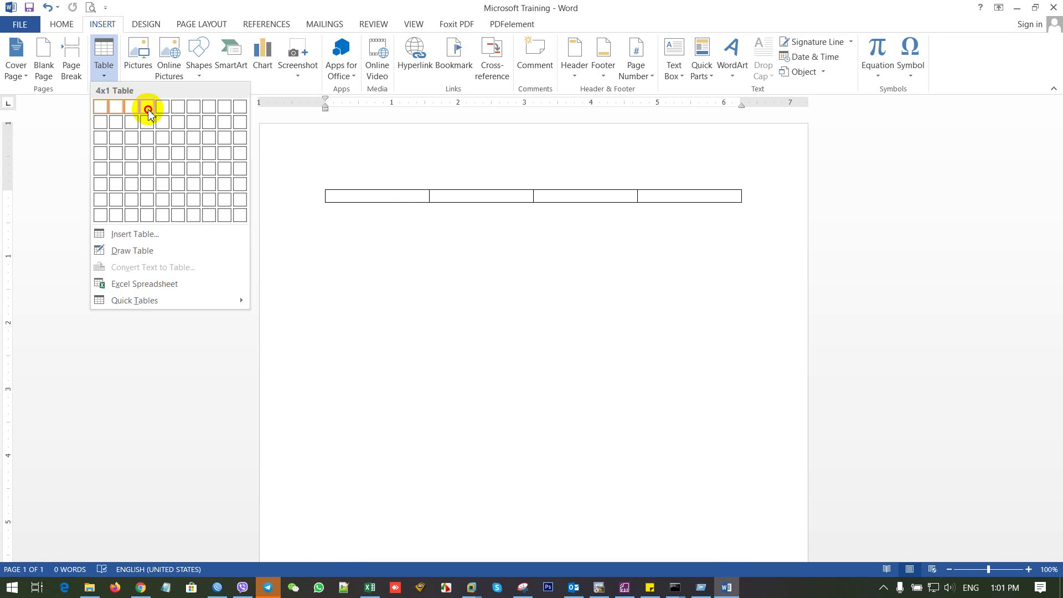
pyautogui.click(150, 164)
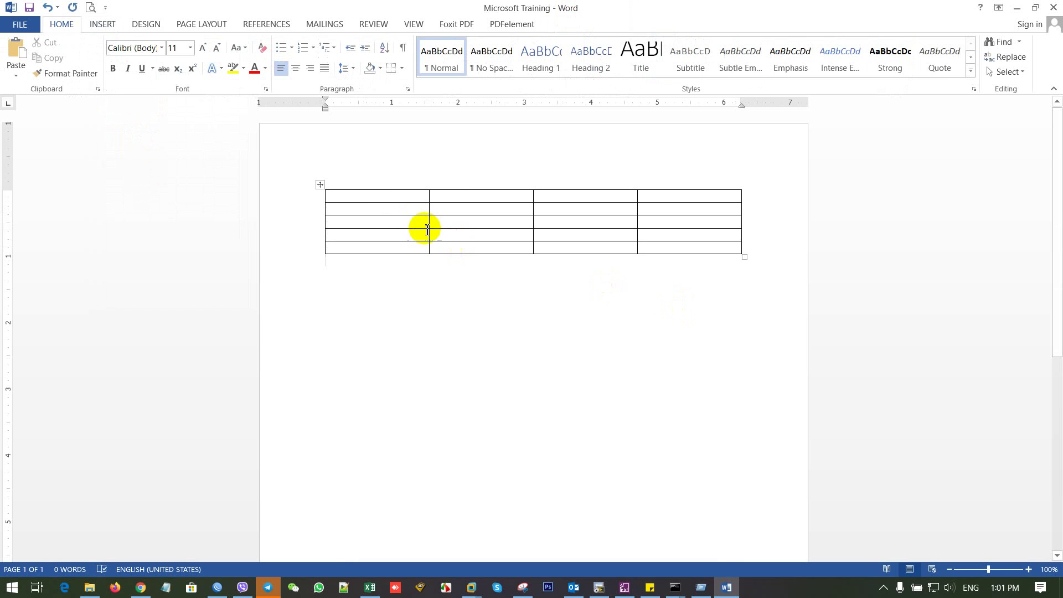
# Merge the table's top row into one taller cell and finish typing the Formula Studying title
pyautogui.moveTo(393, 199)
pyautogui.mouseDown()
pyautogui.moveTo(611, 211)
pyautogui.moveTo(675, 202)
pyautogui.moveTo(416, 194)
pyautogui.mouseUp()
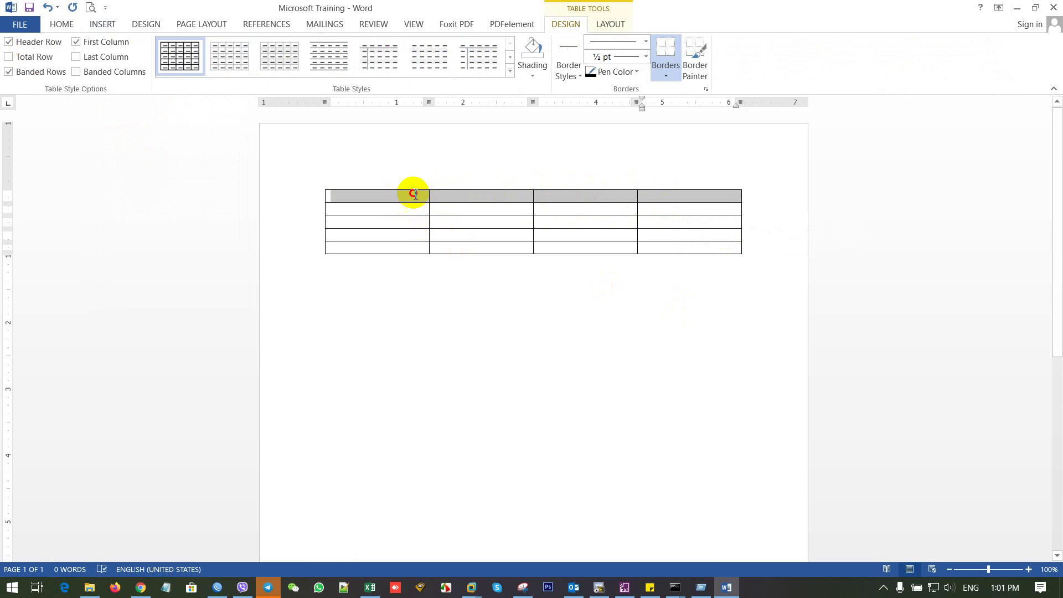
pyautogui.click(615, 24)
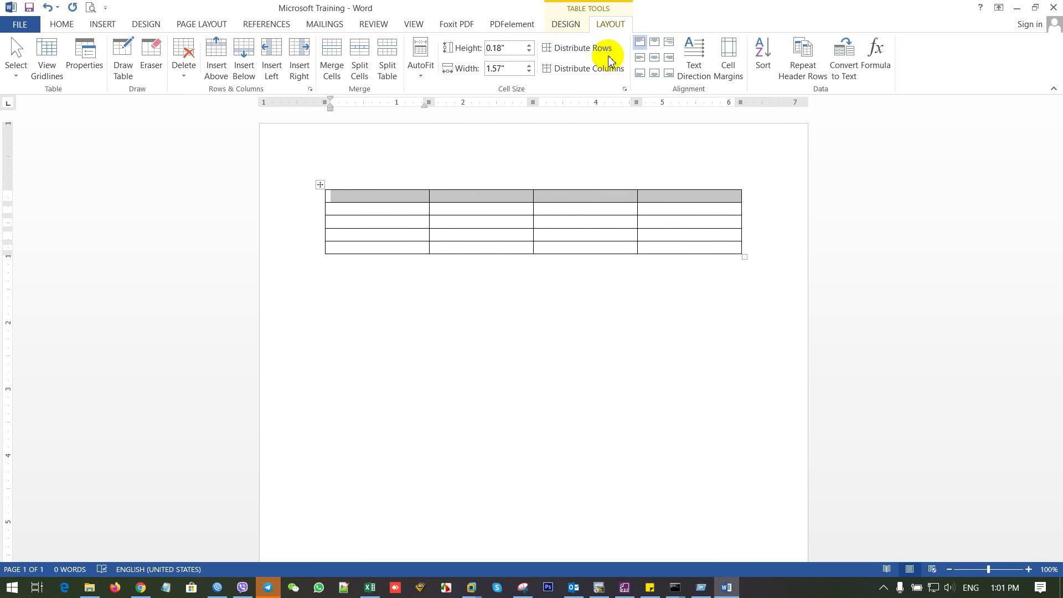
pyautogui.click(332, 68)
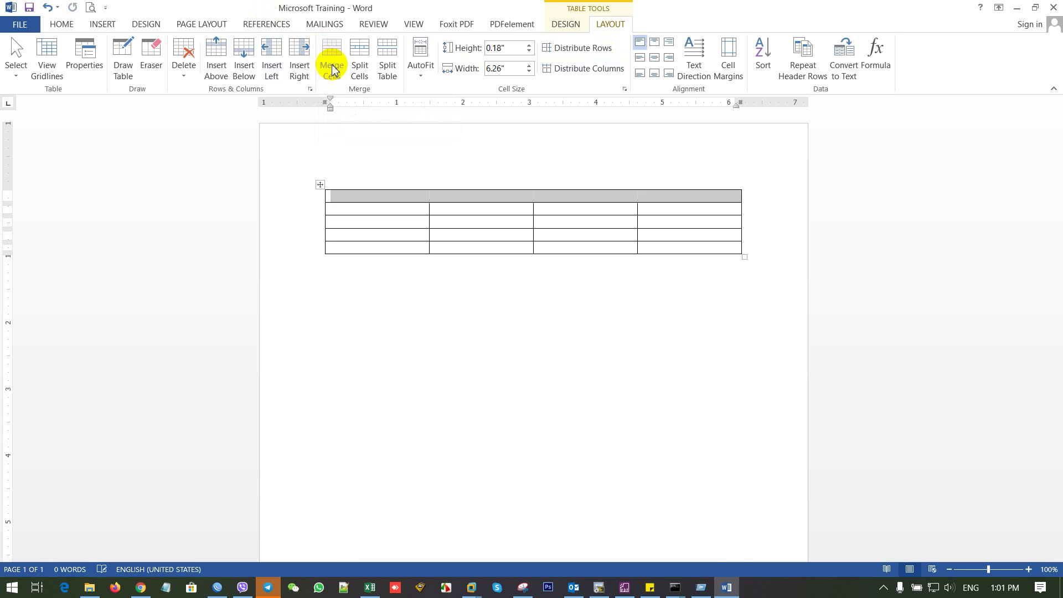
pyautogui.click(503, 195)
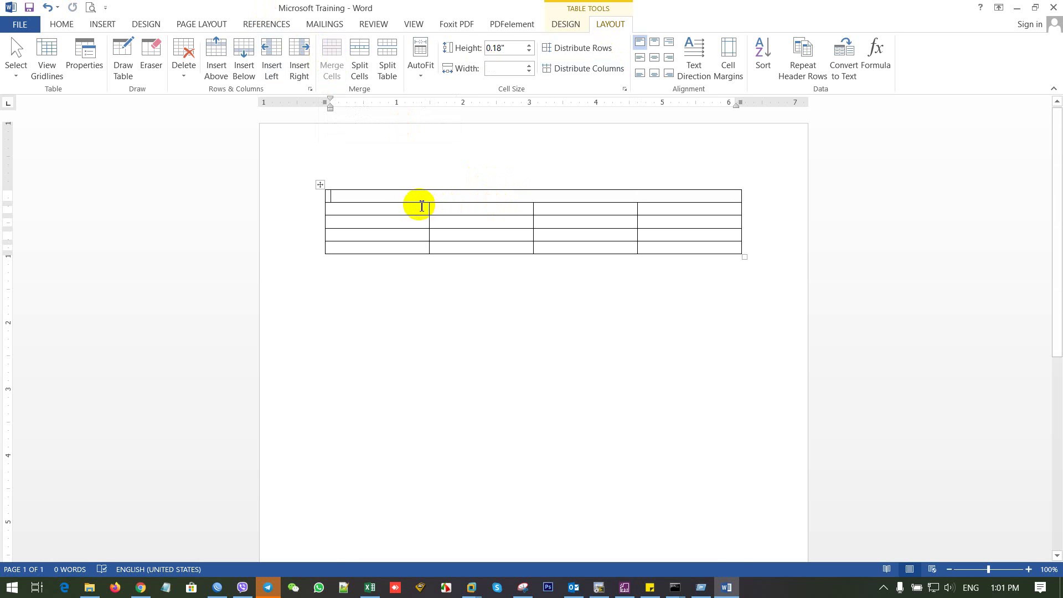
pyautogui.press('Tab')
pyautogui.press('Tab')
pyautogui.press('Tab')
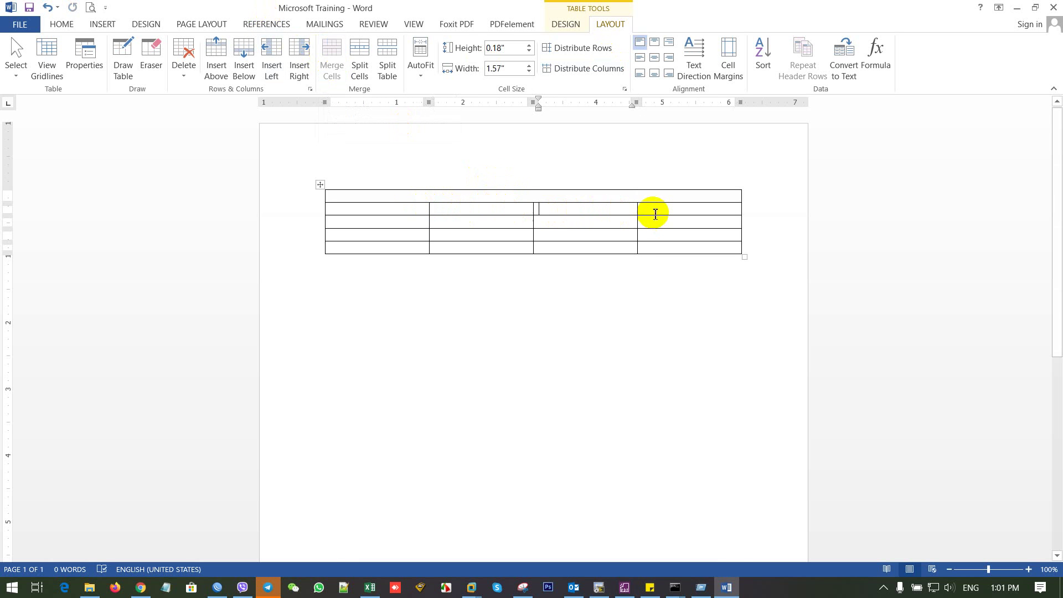
pyautogui.click(505, 198)
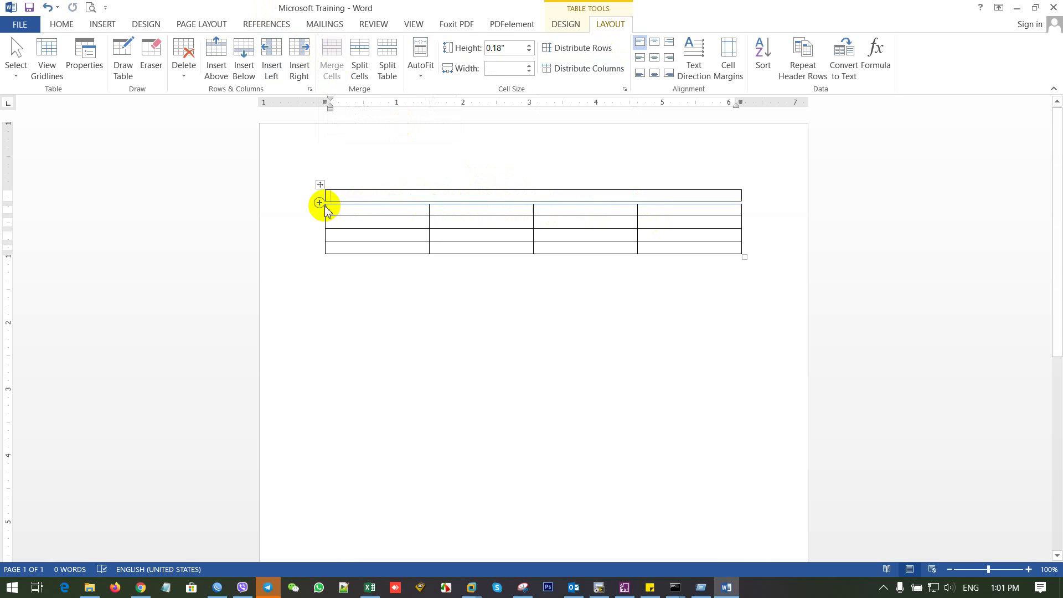
pyautogui.moveTo(325, 202); pyautogui.dragTo(326, 214)
pyautogui.write('F')
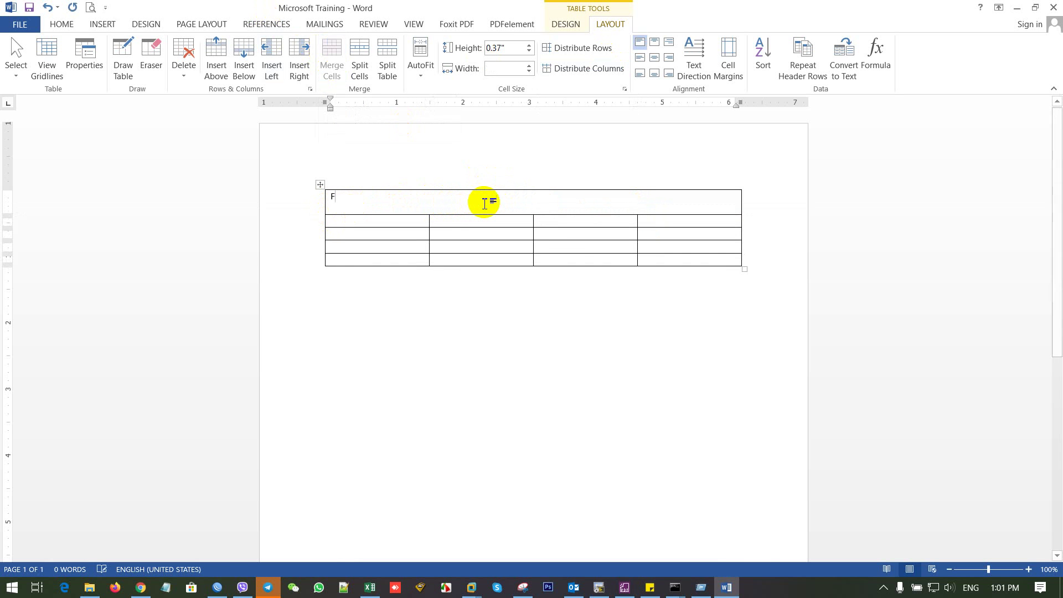
pyautogui.write('ormula')
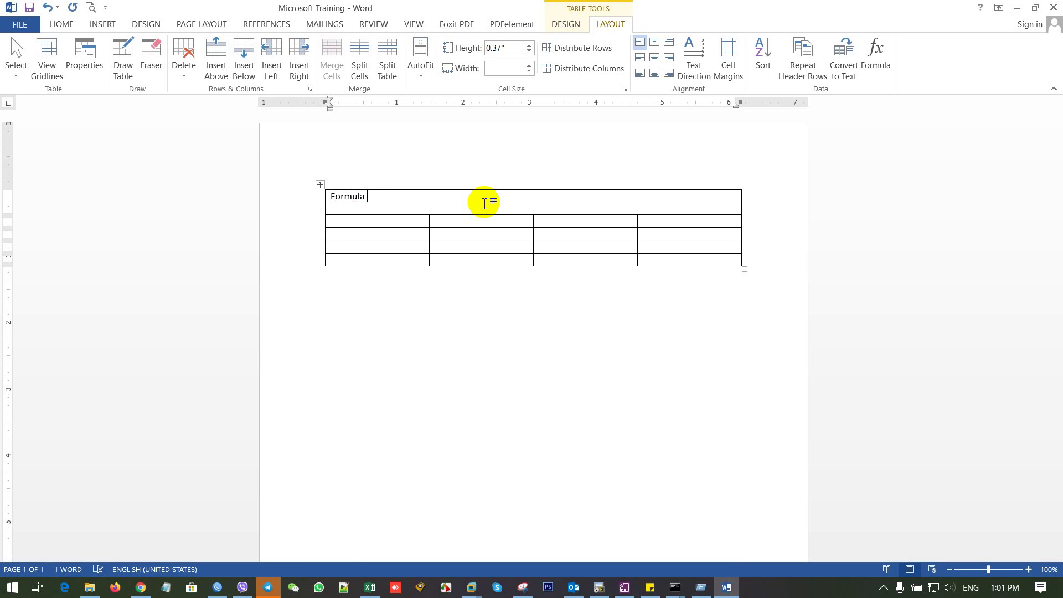
pyautogui.write('tudying')
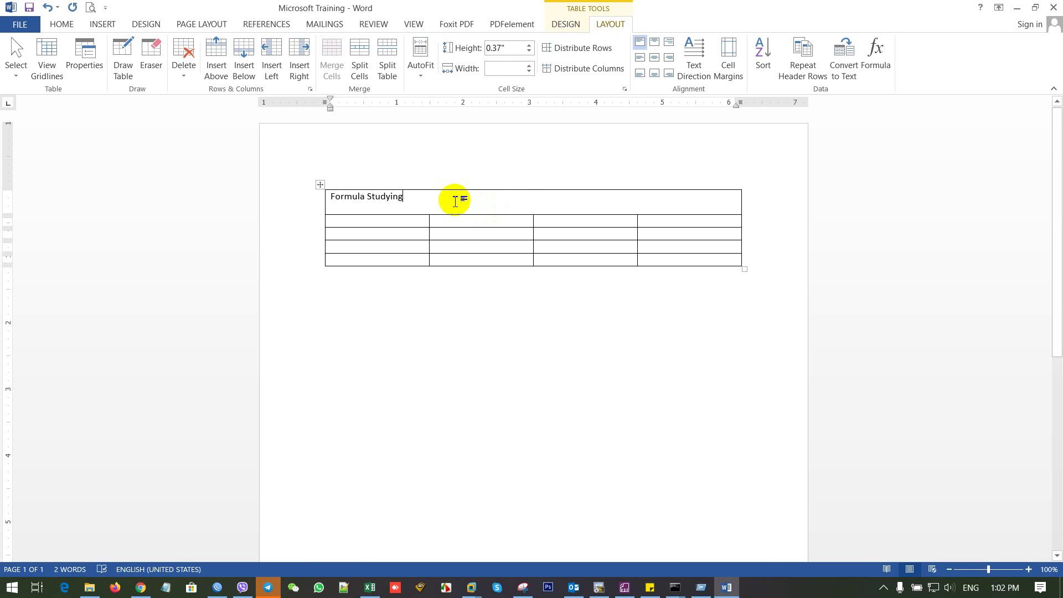
# Centre the Formula Studying title horizontally and vertically with Align Center
pyautogui.moveTo(454, 197); pyautogui.dragTo(332, 190)
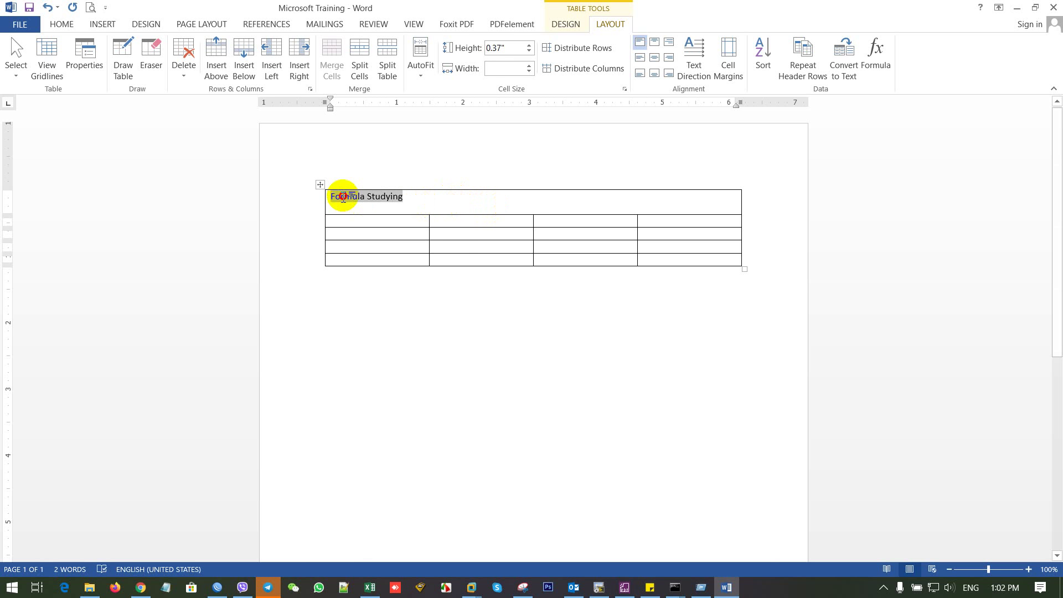
pyautogui.click(655, 57)
pyautogui.click(487, 221)
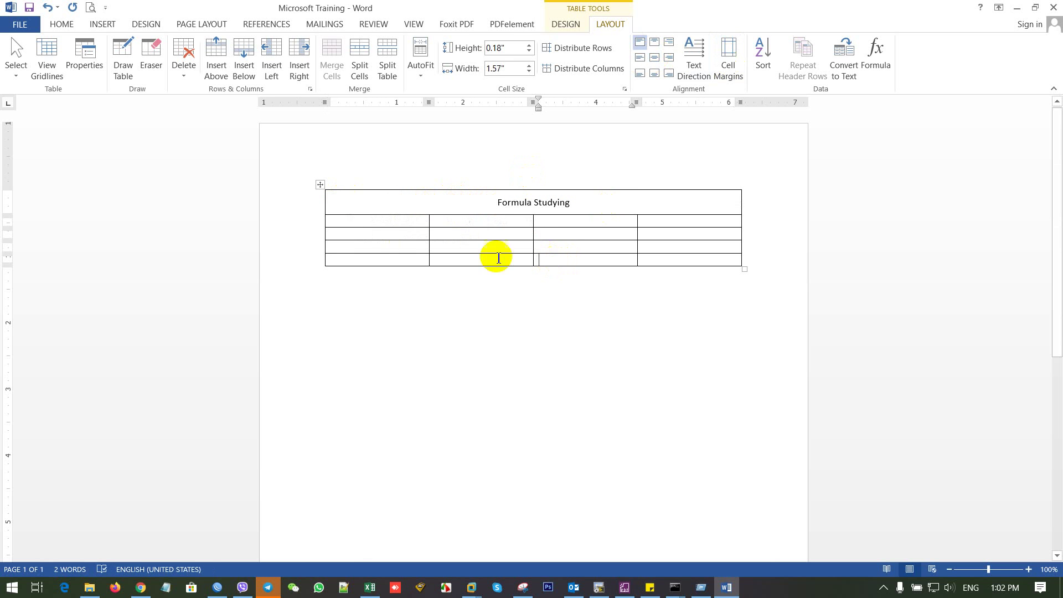
pyautogui.click(563, 207)
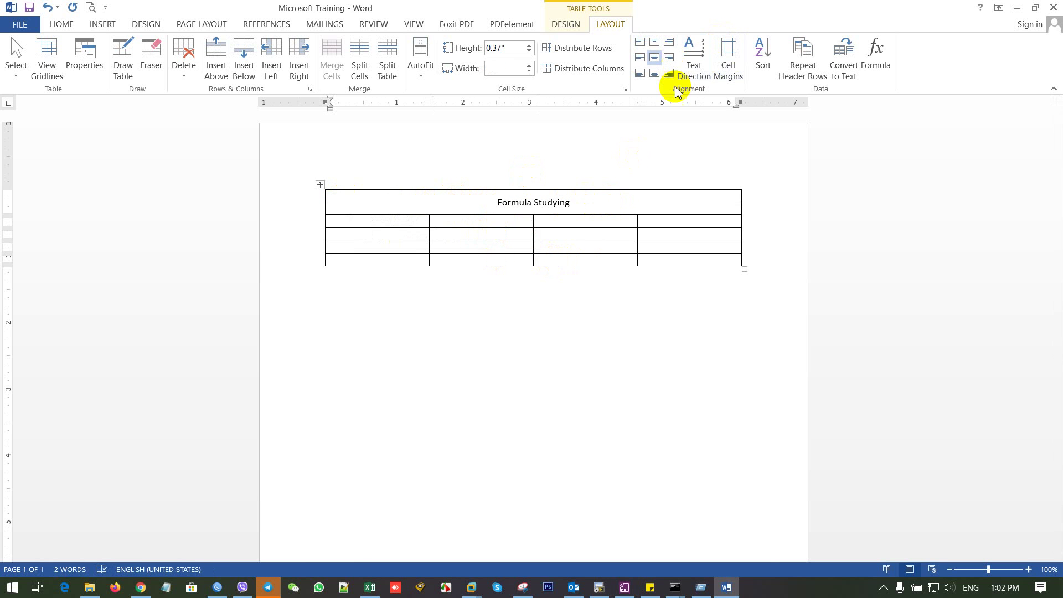
pyautogui.moveTo(571, 203); pyautogui.dragTo(495, 202)
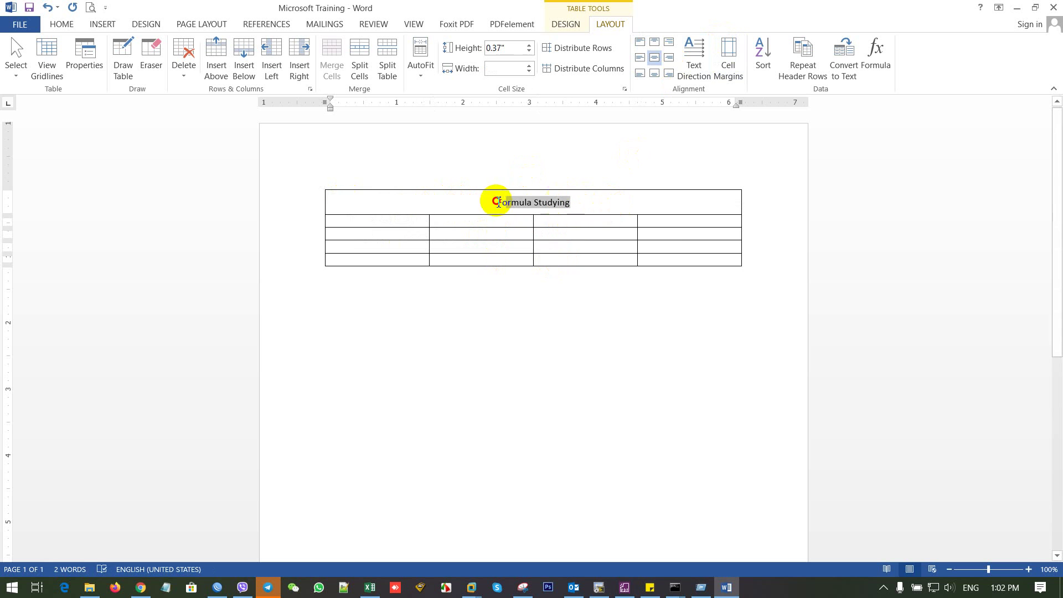
pyautogui.click(655, 57)
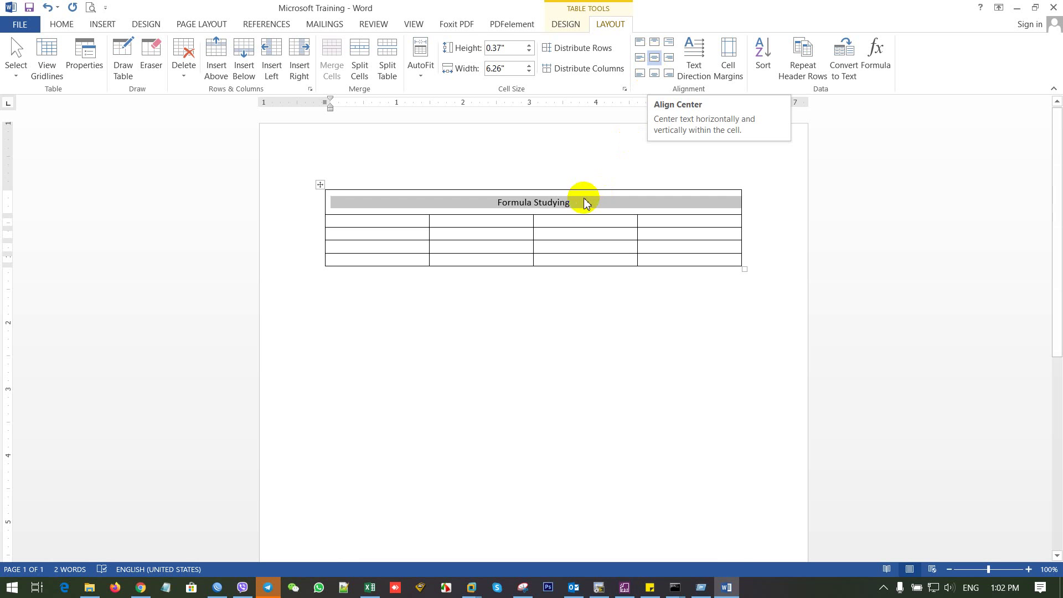
pyautogui.moveTo(571, 203); pyautogui.dragTo(492, 206)
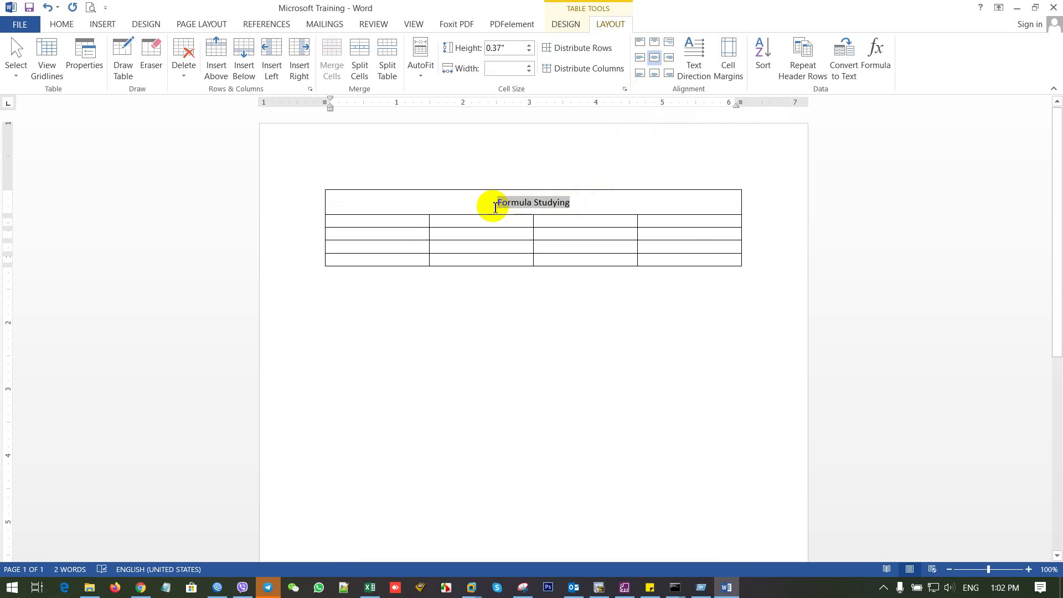
# Type the row-2 headings Product, QTY, Unit Price and Amount
pyautogui.click(404, 223)
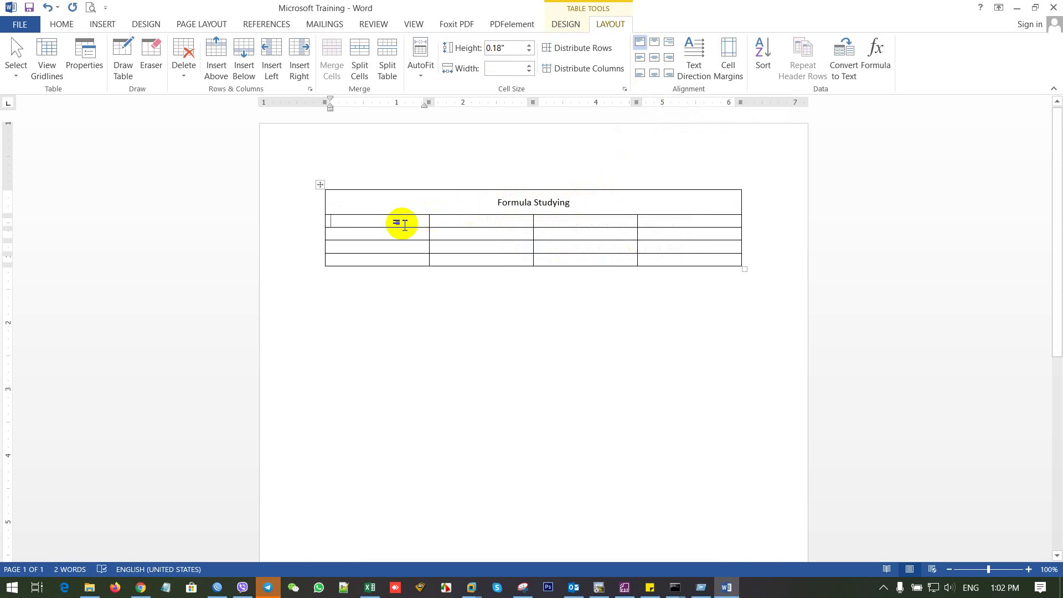
pyautogui.write('Product')
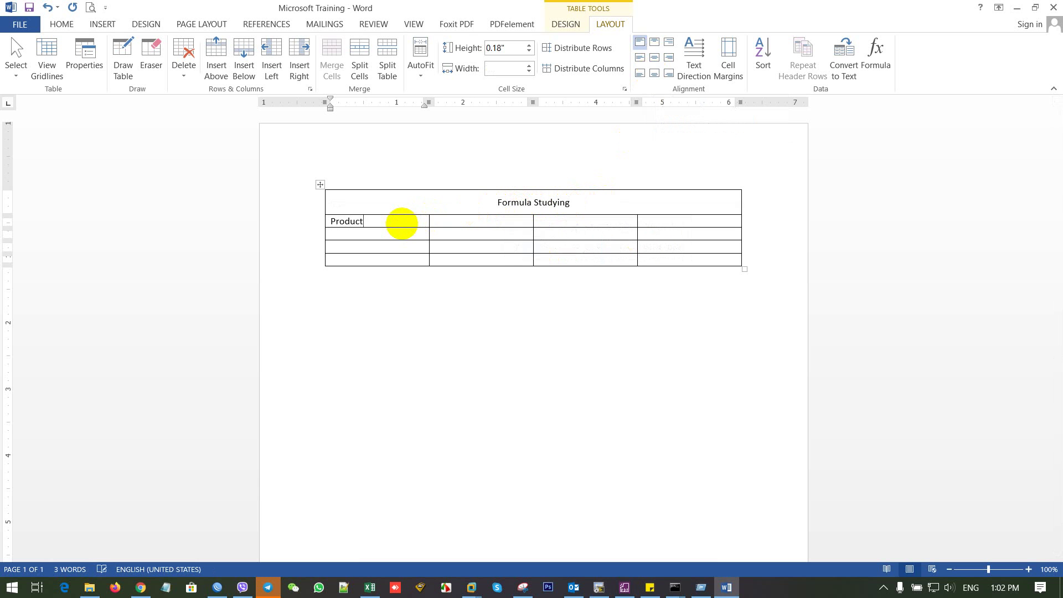
pyautogui.click(487, 221)
pyautogui.write('G')
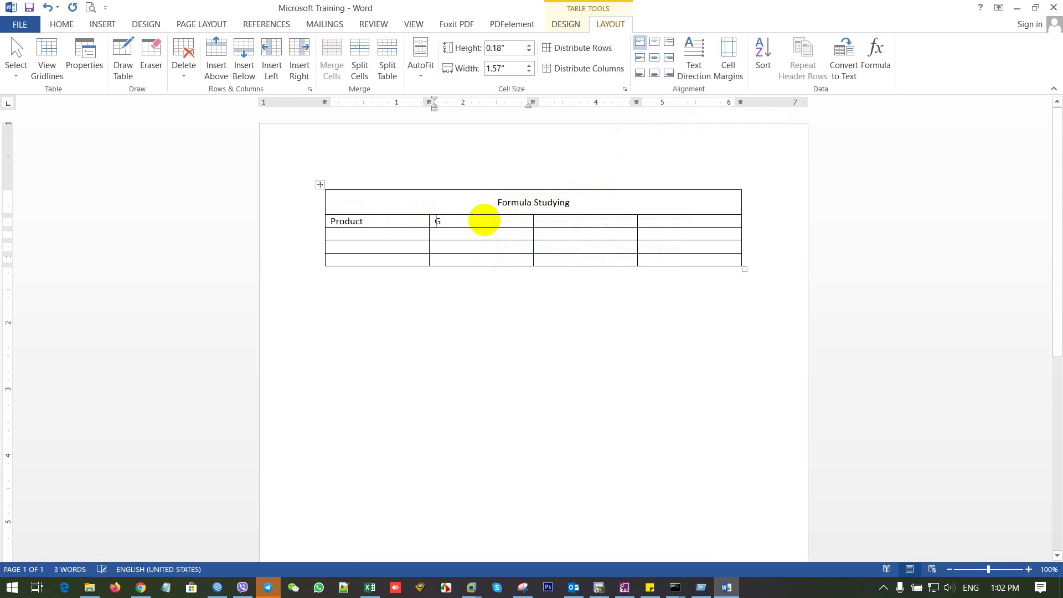
pyautogui.press('BackSpace')
pyautogui.write('QTY')
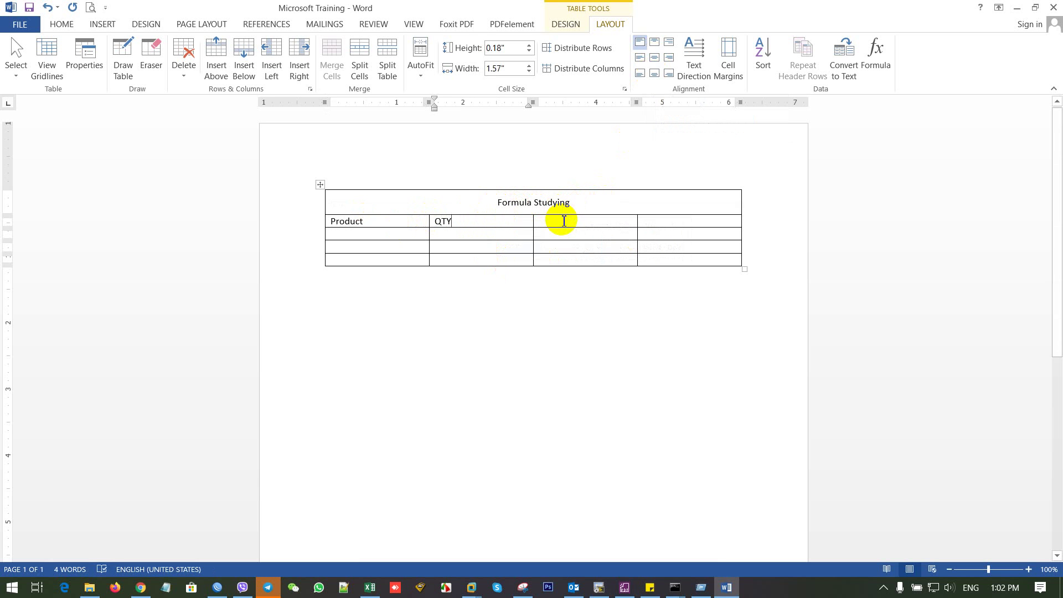
pyautogui.write('nit Price')
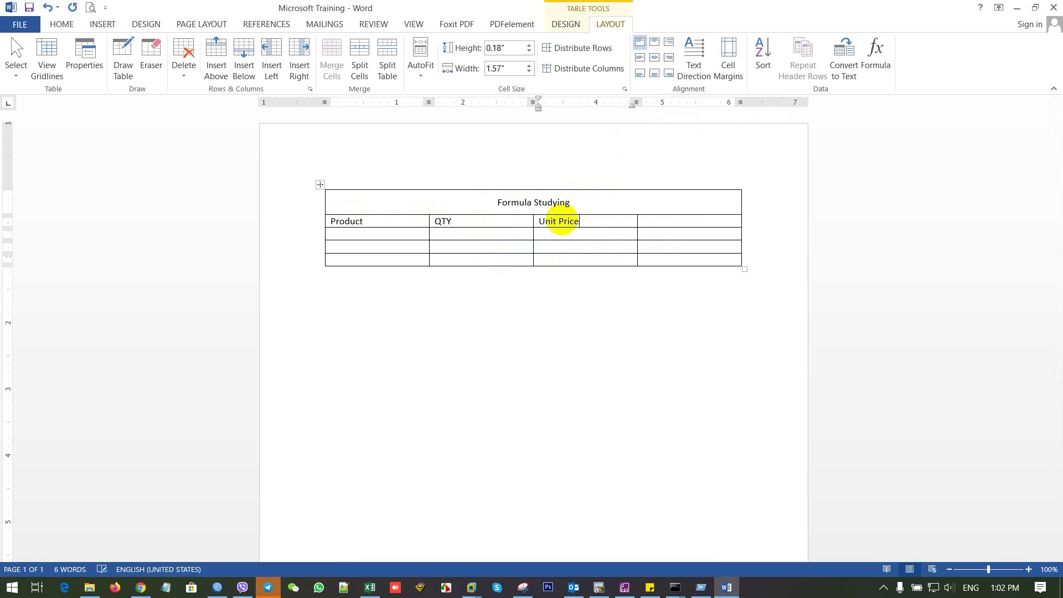
pyautogui.click(689, 227)
pyautogui.write('A')
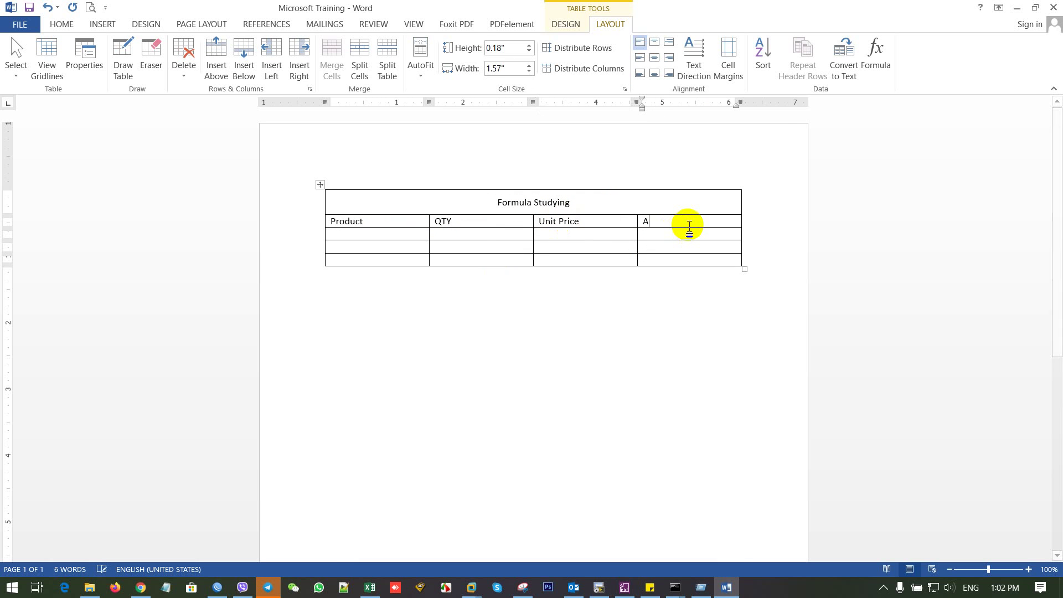
pyautogui.write('mount')
# Centre the text in all table cells, then select the Formula Studying title
pyautogui.click(610, 234)
pyautogui.click(355, 222)
pyautogui.moveTo(356, 222)
pyautogui.mouseDown()
pyautogui.moveTo(705, 258)
pyautogui.moveTo(708, 224)
pyautogui.mouseUp()
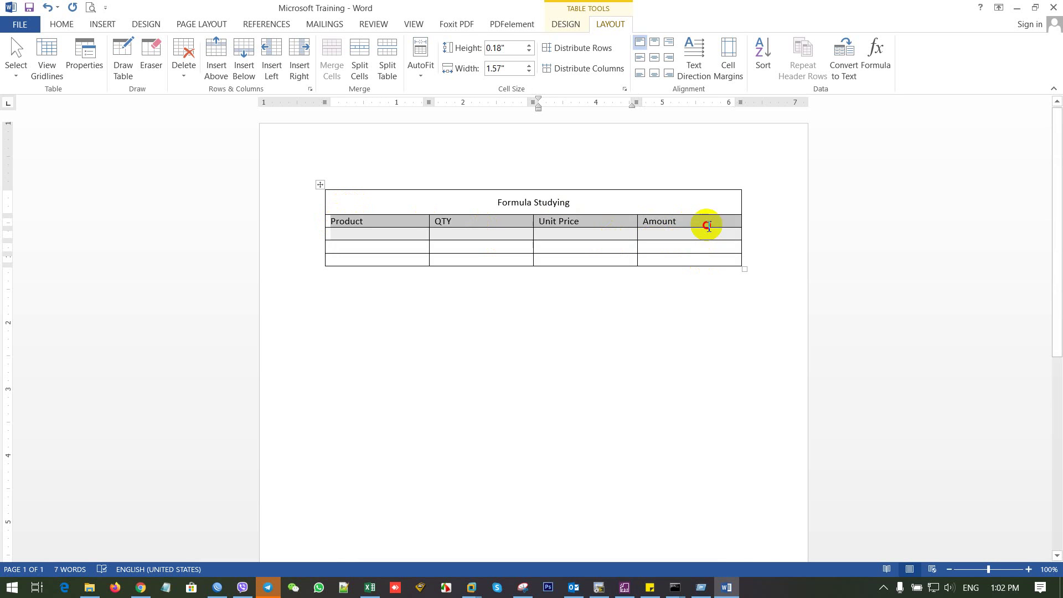
pyautogui.click(655, 57)
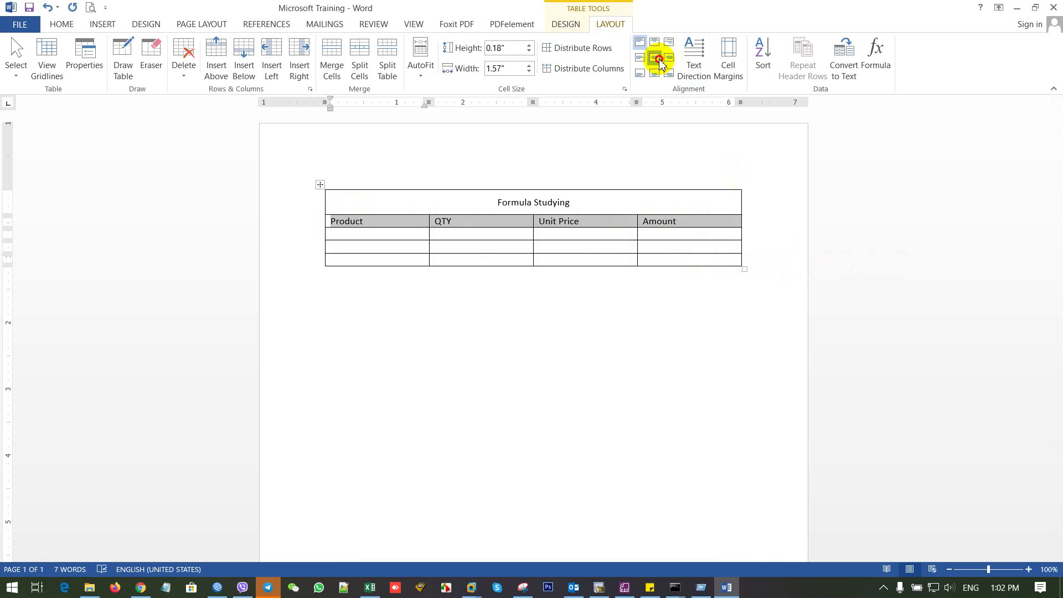
pyautogui.click(641, 240)
pyautogui.moveTo(434, 200); pyautogui.dragTo(587, 206)
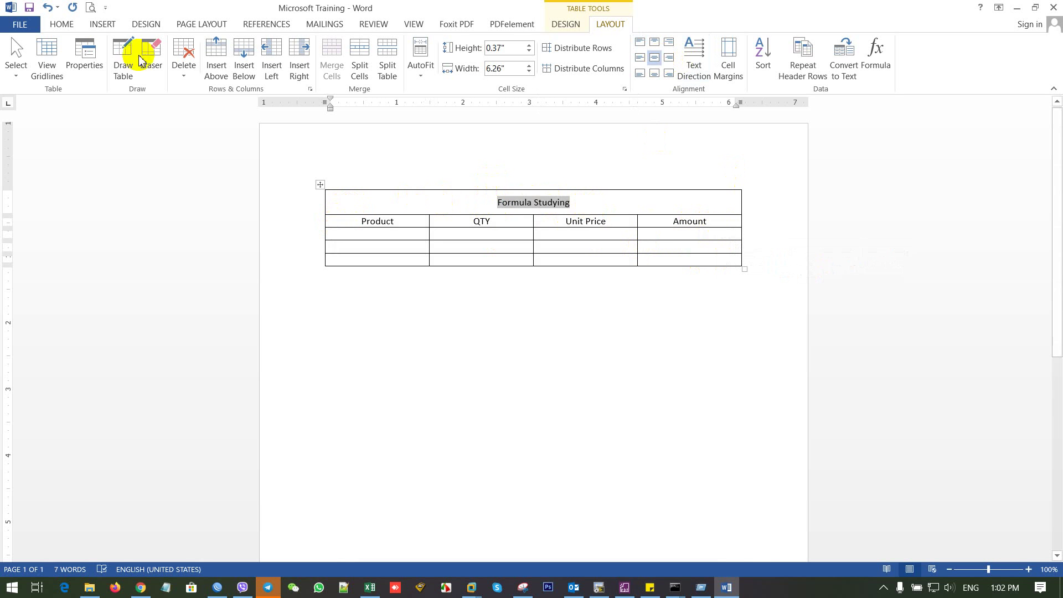
pyautogui.click(62, 24)
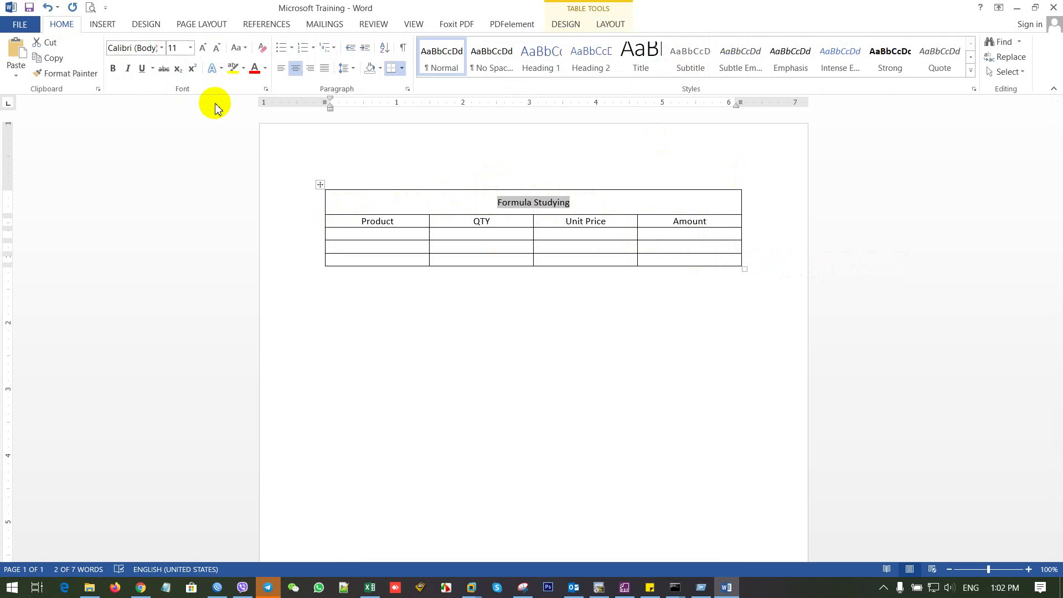
# Make the Formula Studying title bold at 16 pt
pyautogui.click(204, 48)
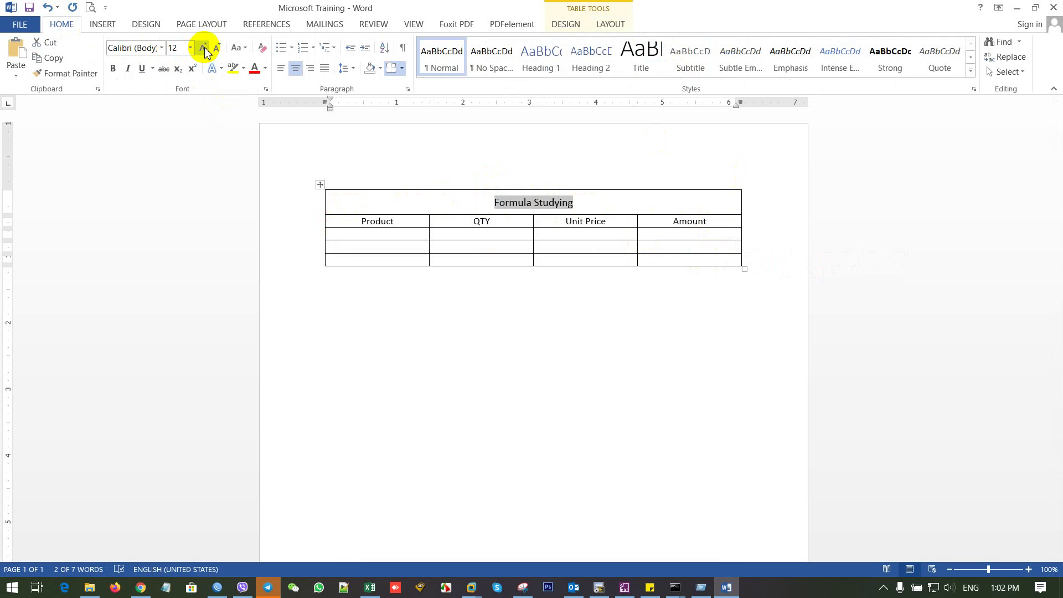
pyautogui.click(204, 48)
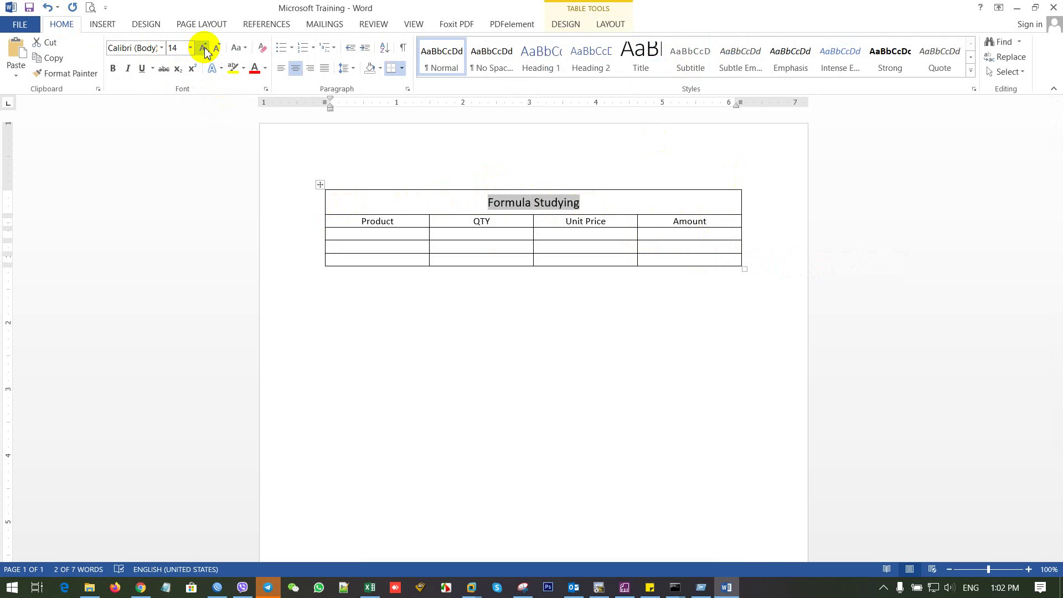
pyautogui.click(113, 68)
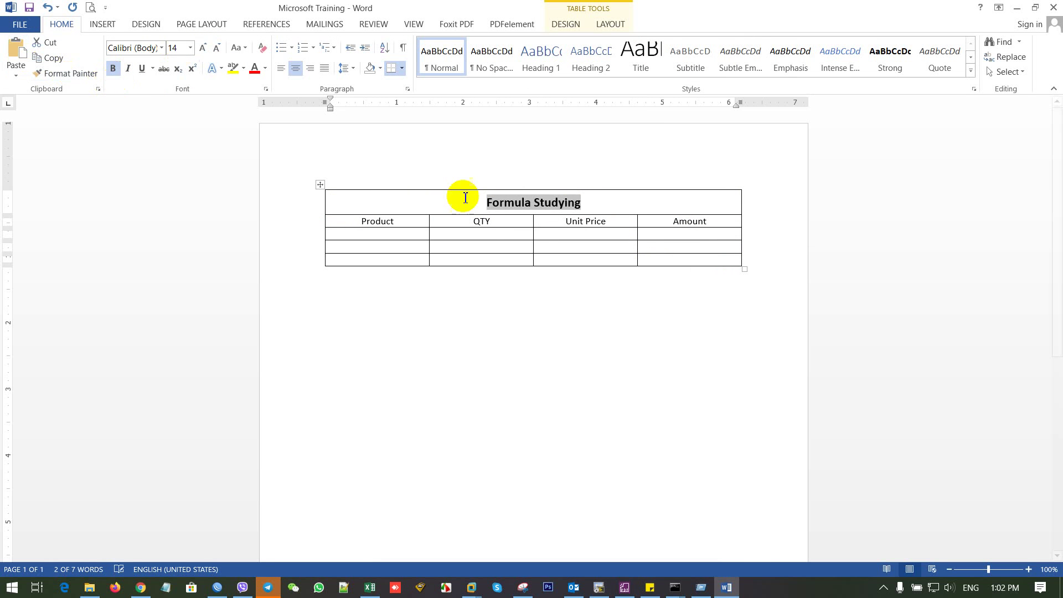
pyautogui.click(203, 49)
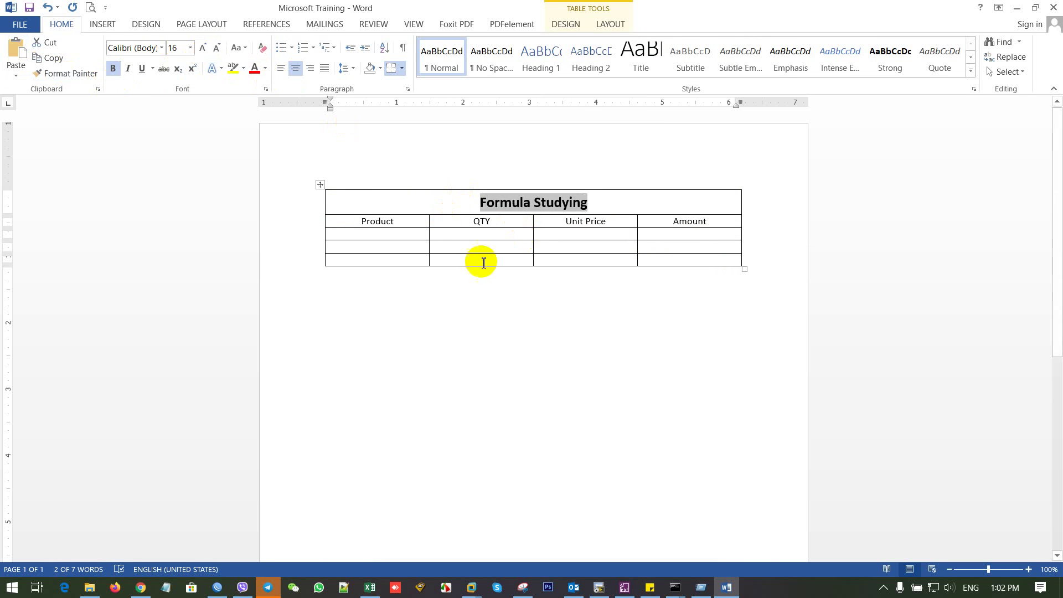
# Make the Product through Amount heading row bold and slightly larger
pyautogui.moveTo(356, 221); pyautogui.dragTo(687, 222)
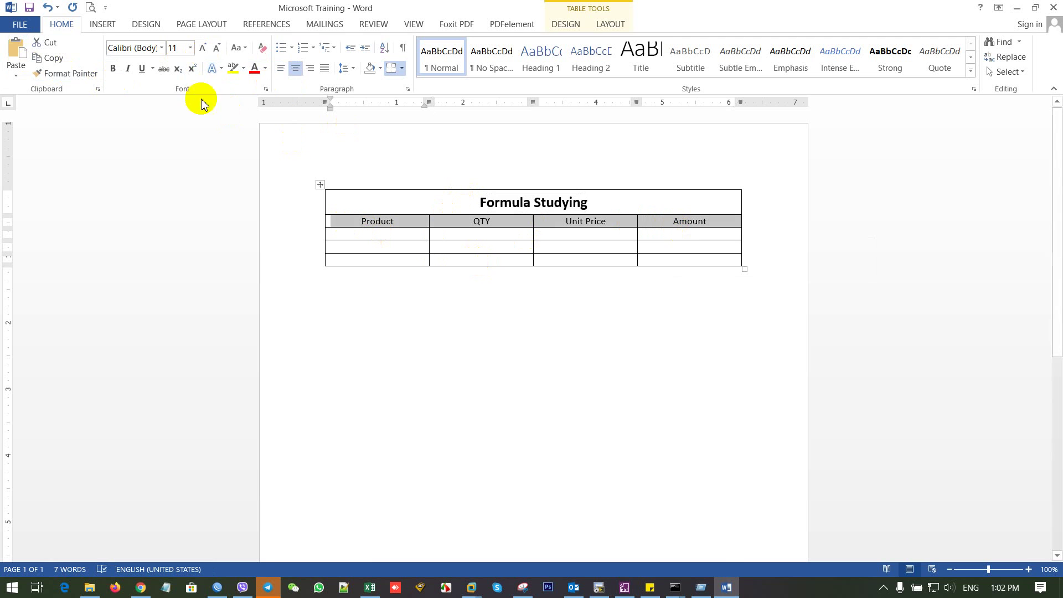
pyautogui.click(114, 68)
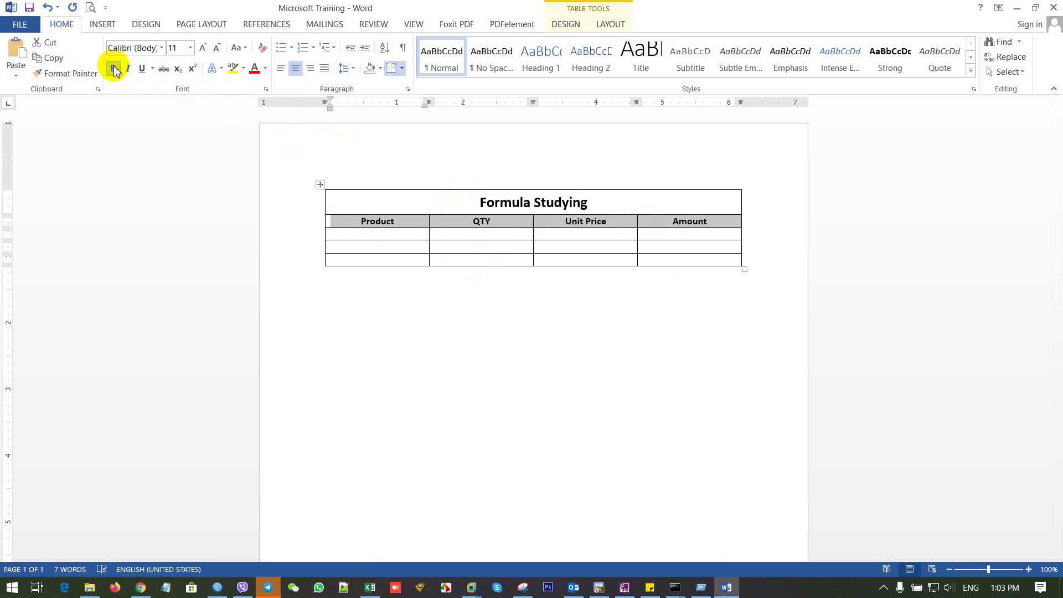
pyautogui.click(203, 49)
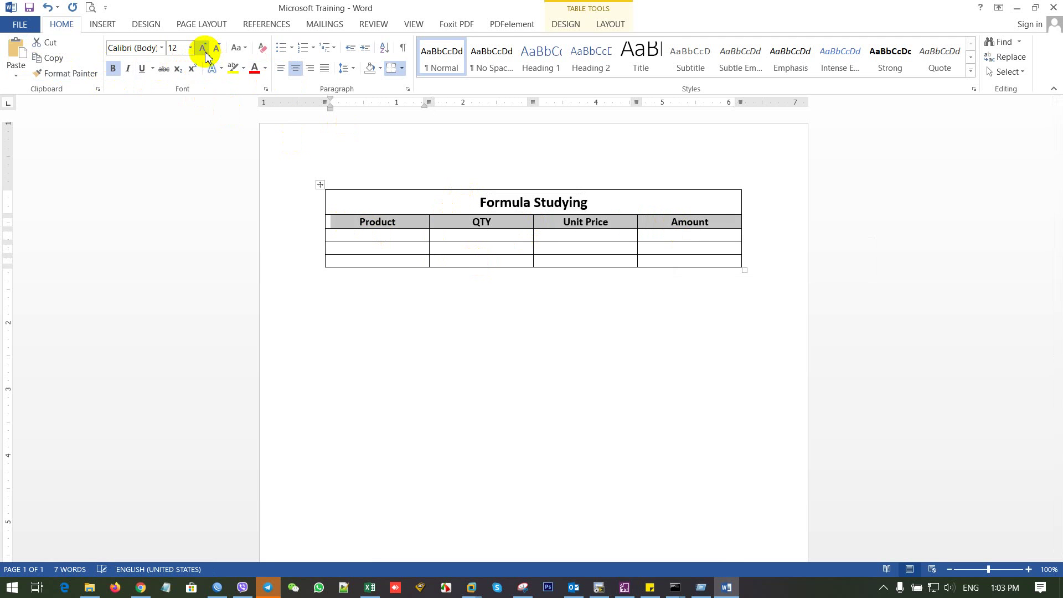
pyautogui.click(204, 49)
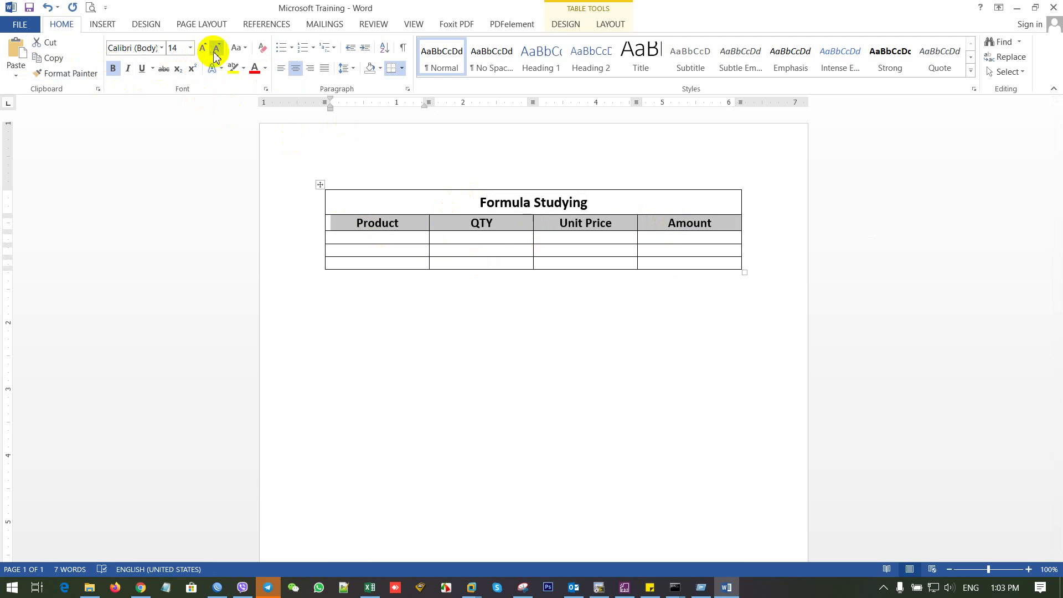
pyautogui.click(217, 48)
pyautogui.click(410, 266)
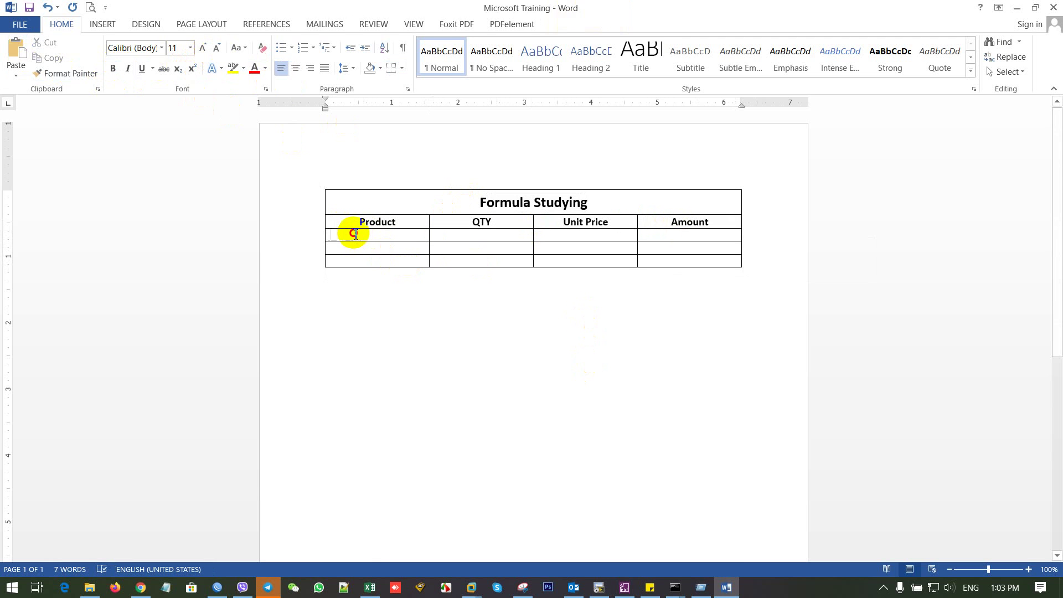
# Enter CoCa-Cola, Tiger Beer and Mineral Water with quantities 6, 4, 4, unit prices 0.50, 1, 0.25, and a Total label
pyautogui.click(390, 235)
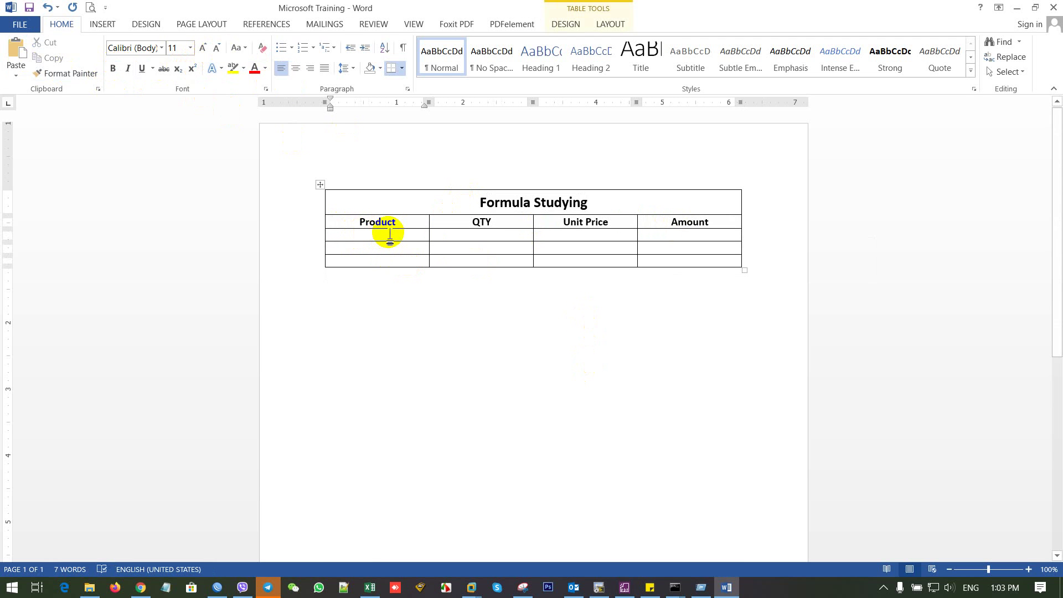
pyautogui.write('f')
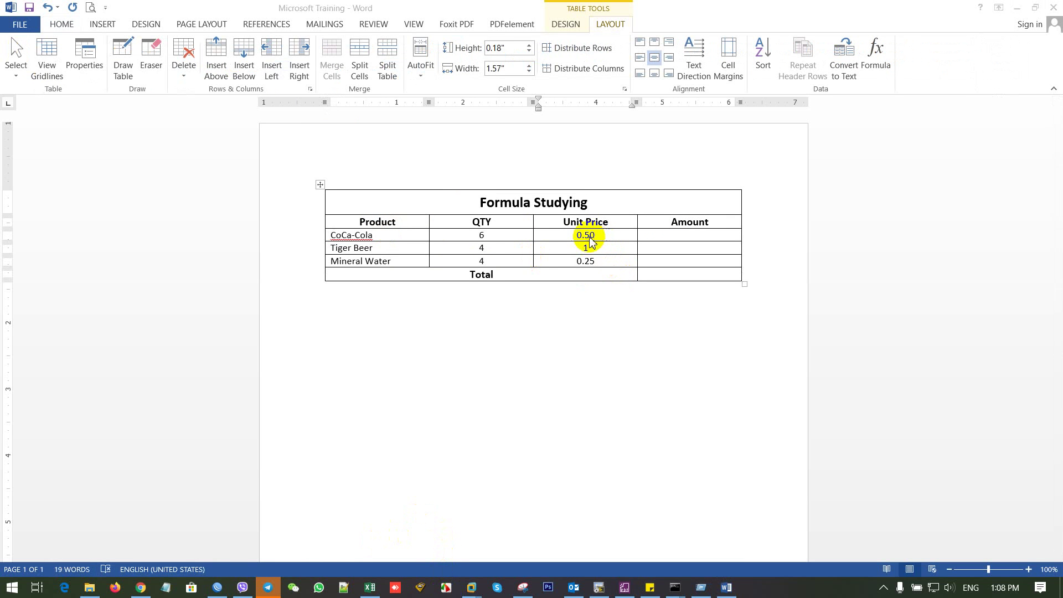
pyautogui.click(500, 249)
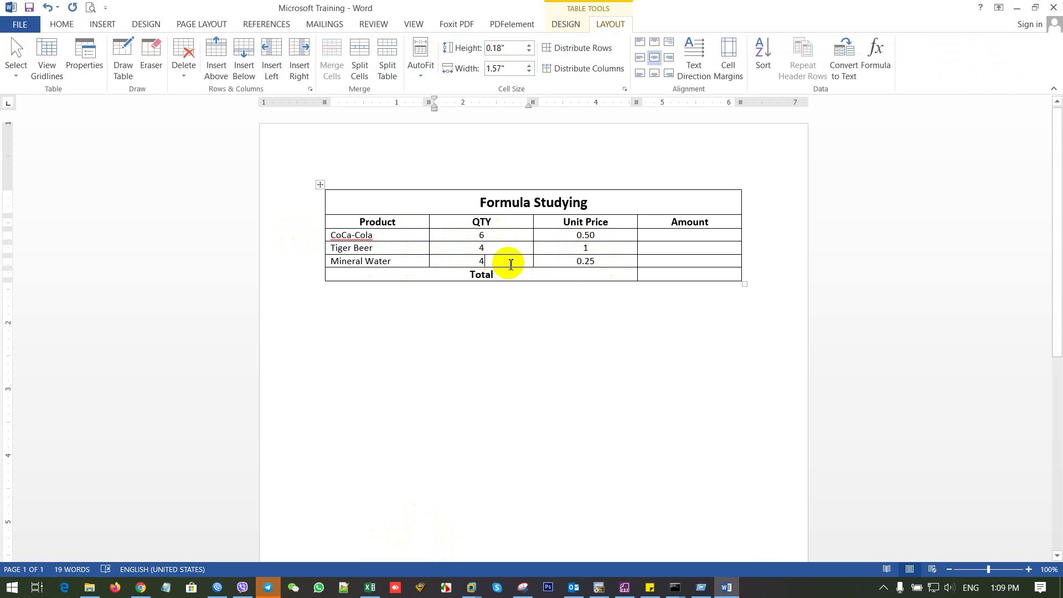
pyautogui.moveTo(570, 233); pyautogui.dragTo(606, 235)
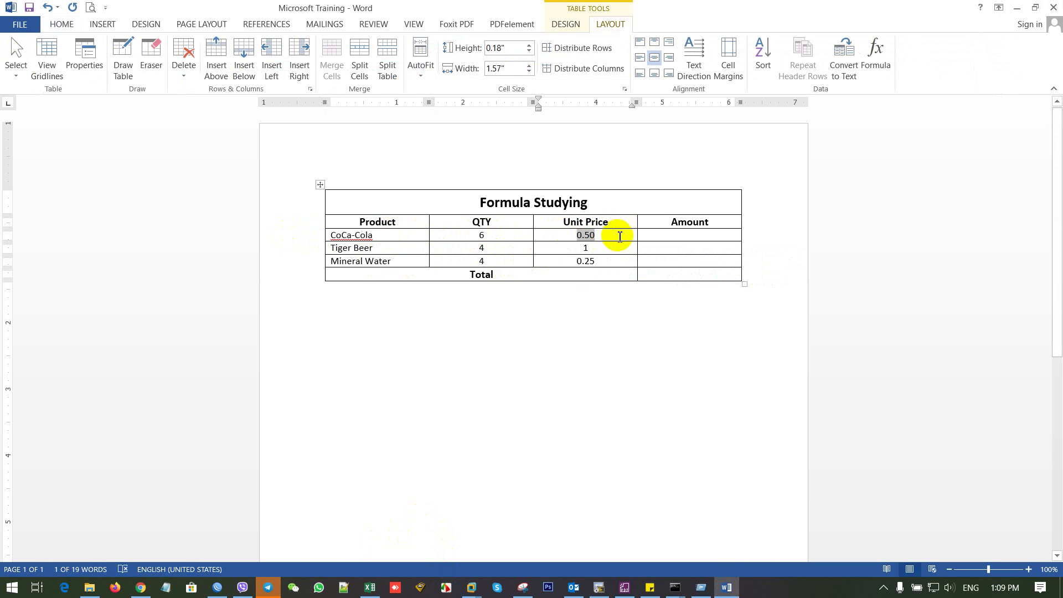
pyautogui.click(605, 248)
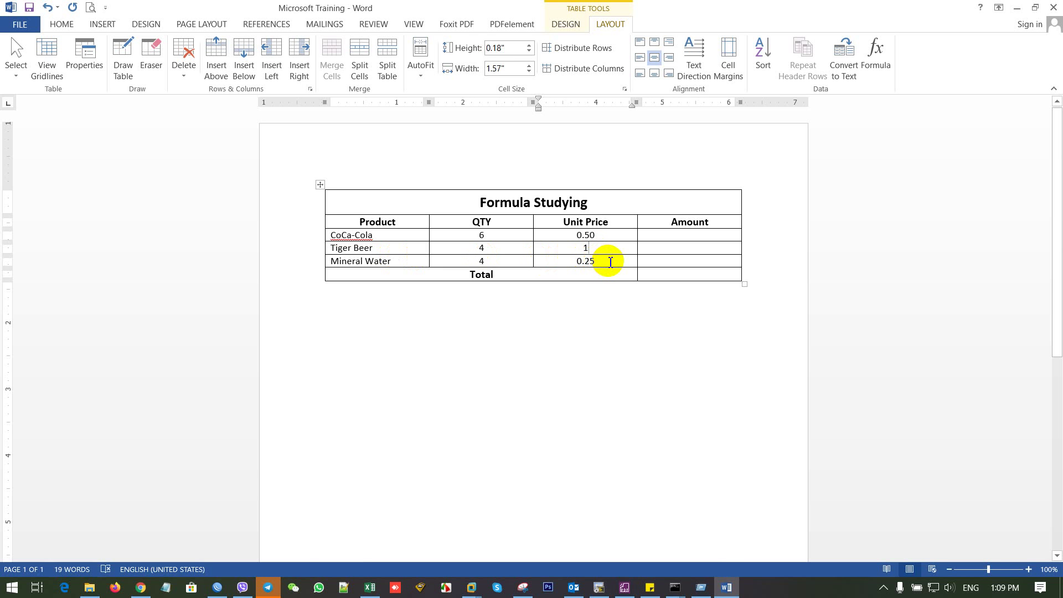
pyautogui.click(662, 233)
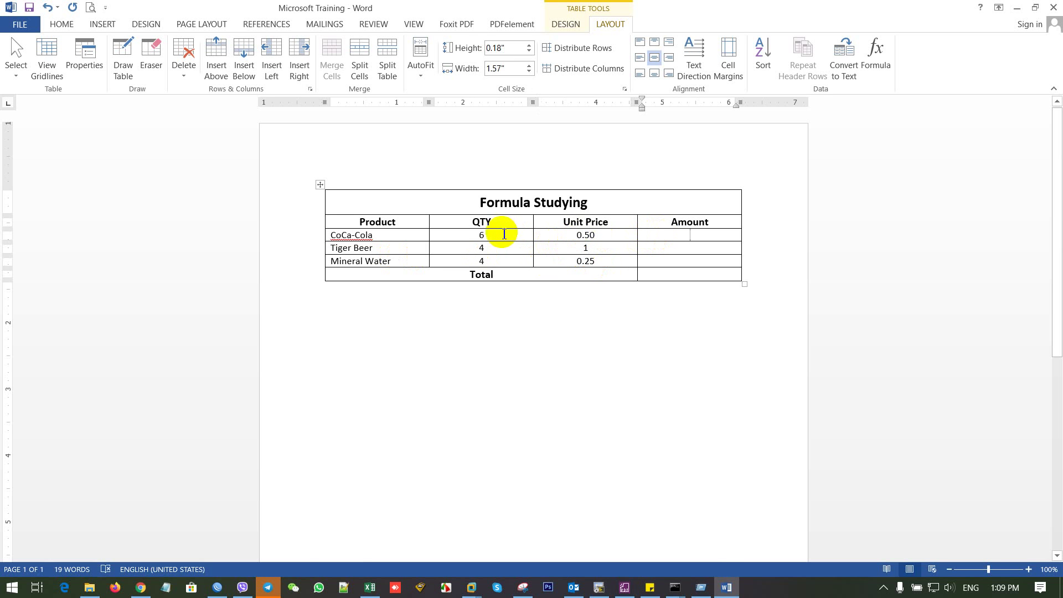
# Enter the amounts 3, 4 and 1 for CoCa-Cola, Tiger Beer and Mineral Water
pyautogui.moveTo(475, 232); pyautogui.dragTo(515, 238)
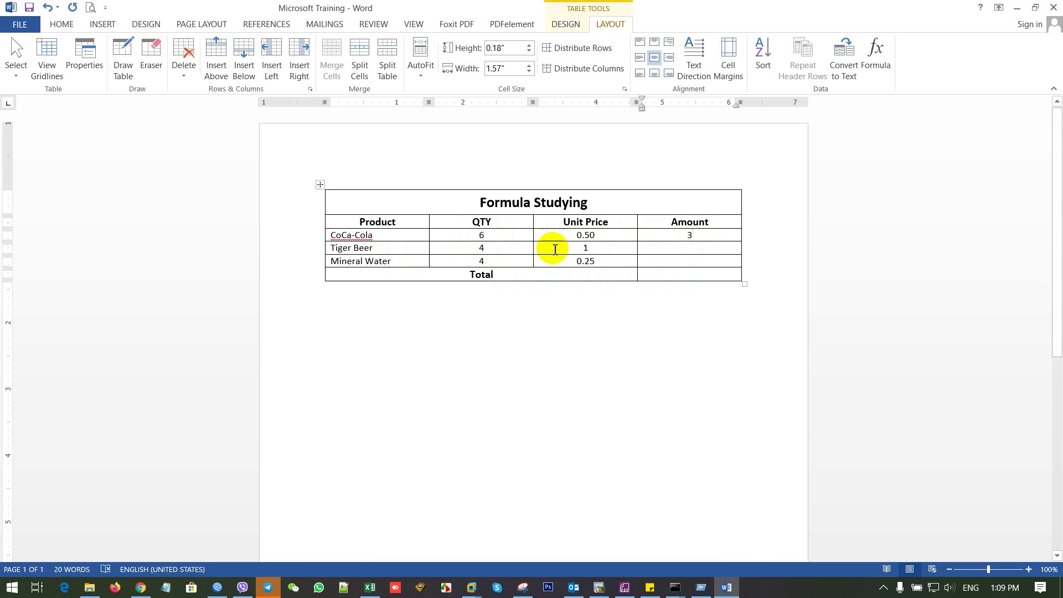
pyautogui.write('4')
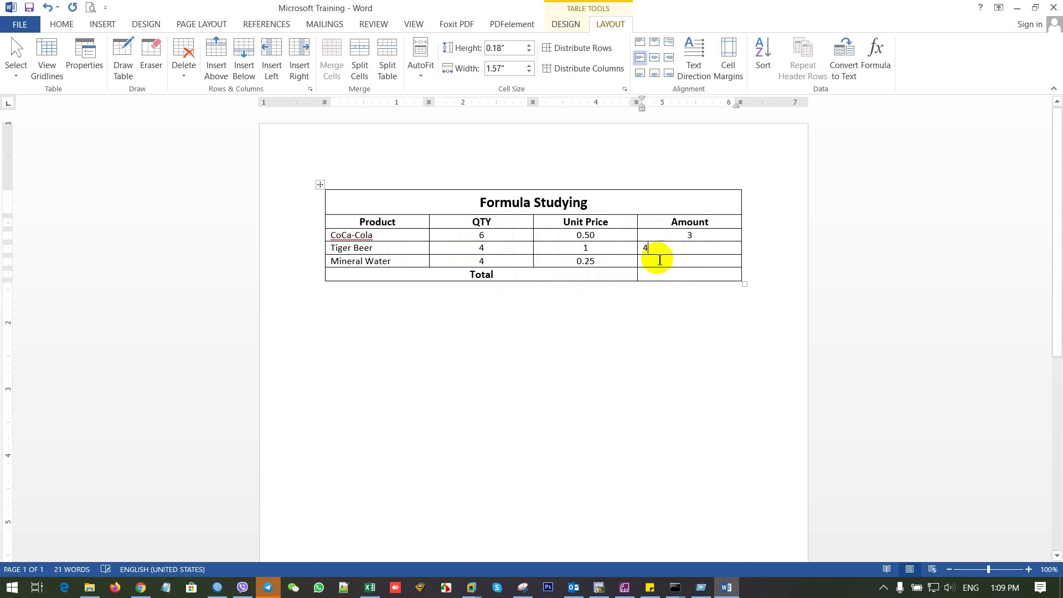
pyautogui.click(619, 262)
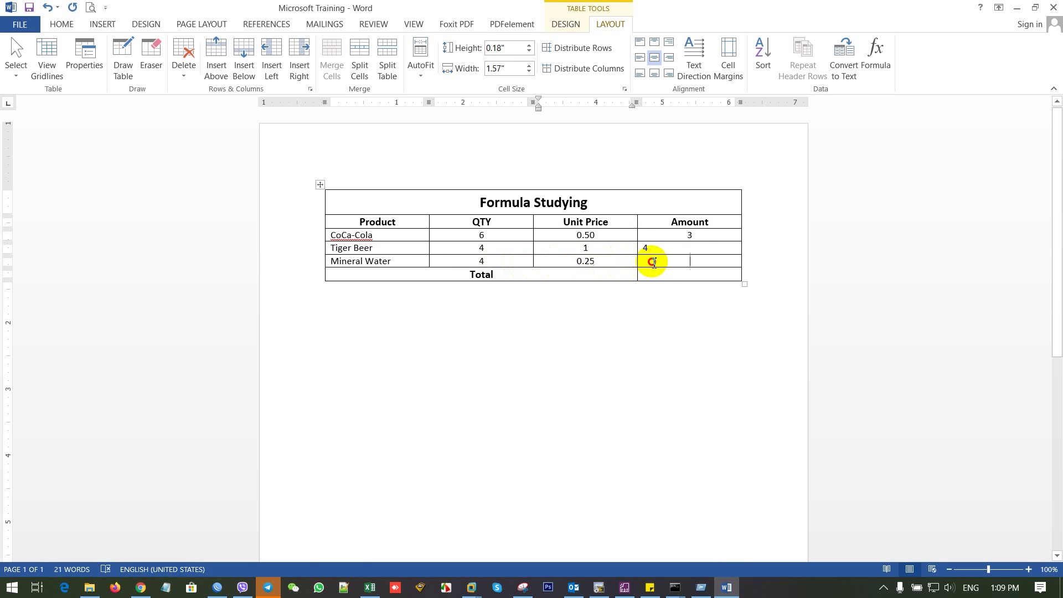
pyautogui.click(674, 261)
pyautogui.write('1')
# Centre the three Amount values in their cells
pyautogui.moveTo(671, 235); pyautogui.dragTo(692, 258)
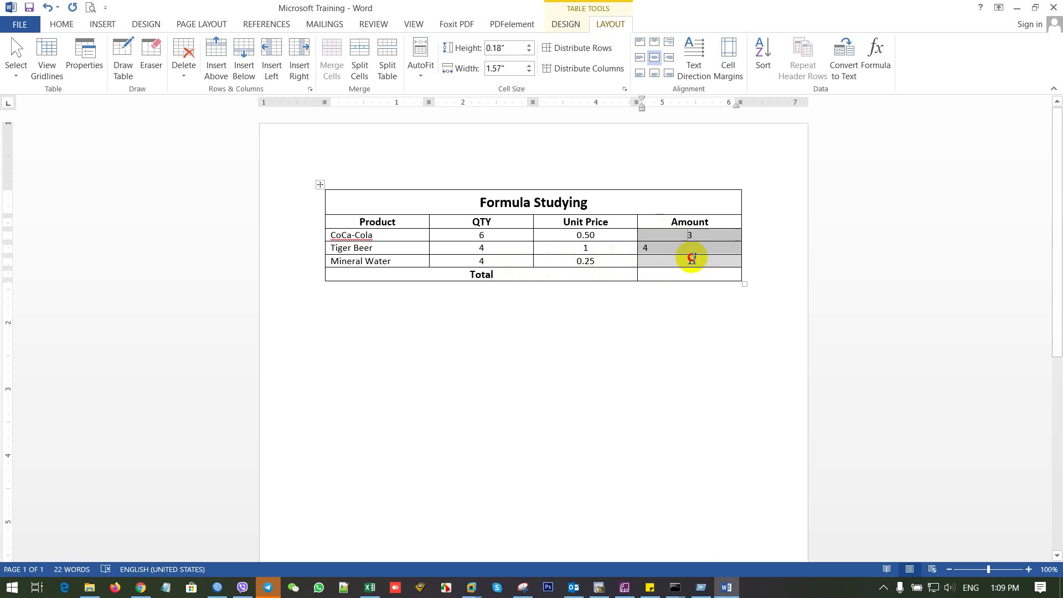
pyautogui.click(654, 58)
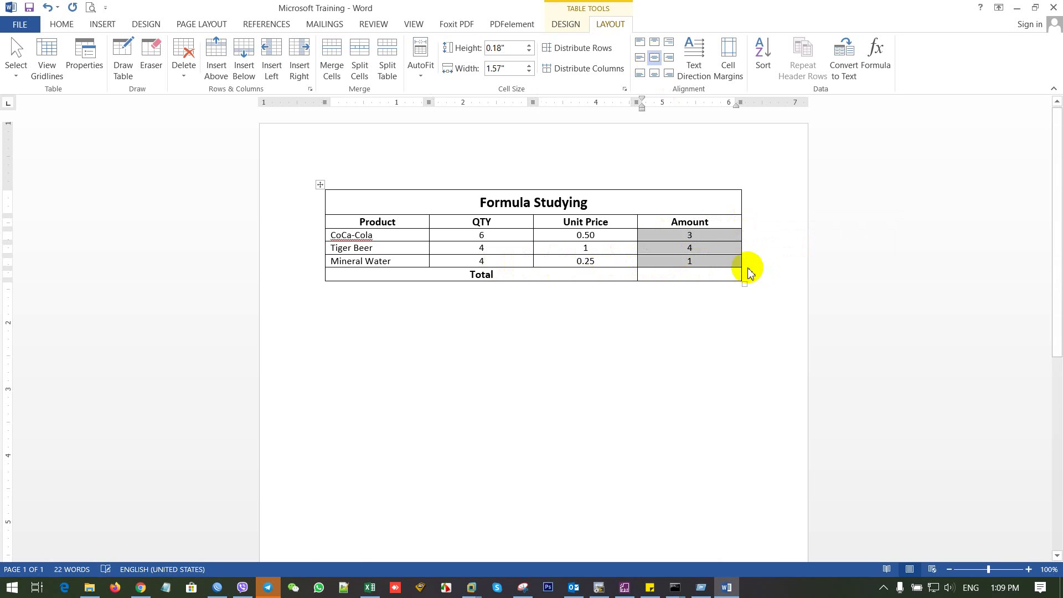
pyautogui.click(688, 236)
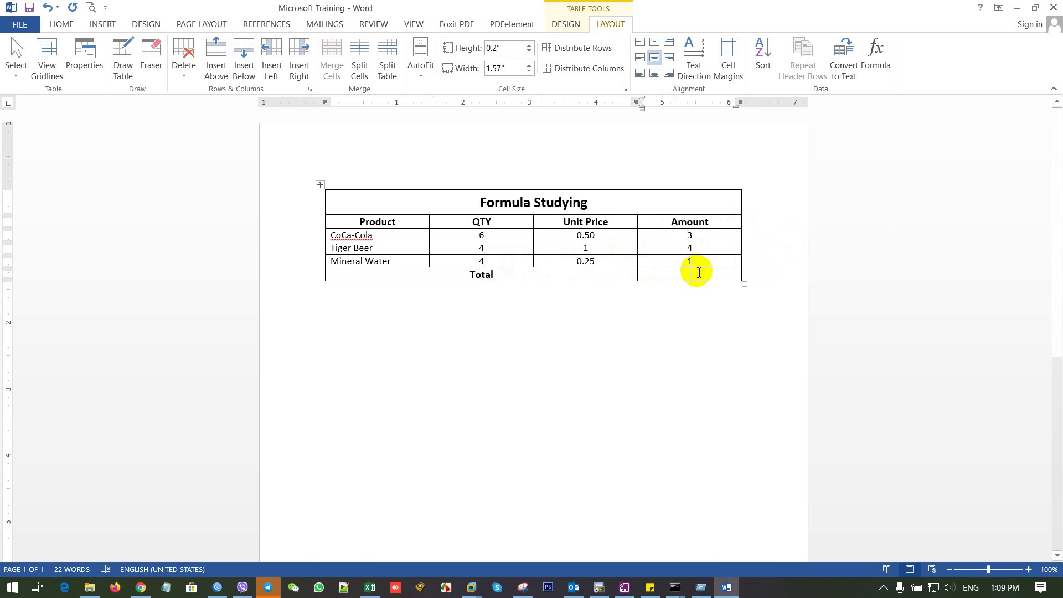
pyautogui.moveTo(674, 234); pyautogui.dragTo(705, 268)
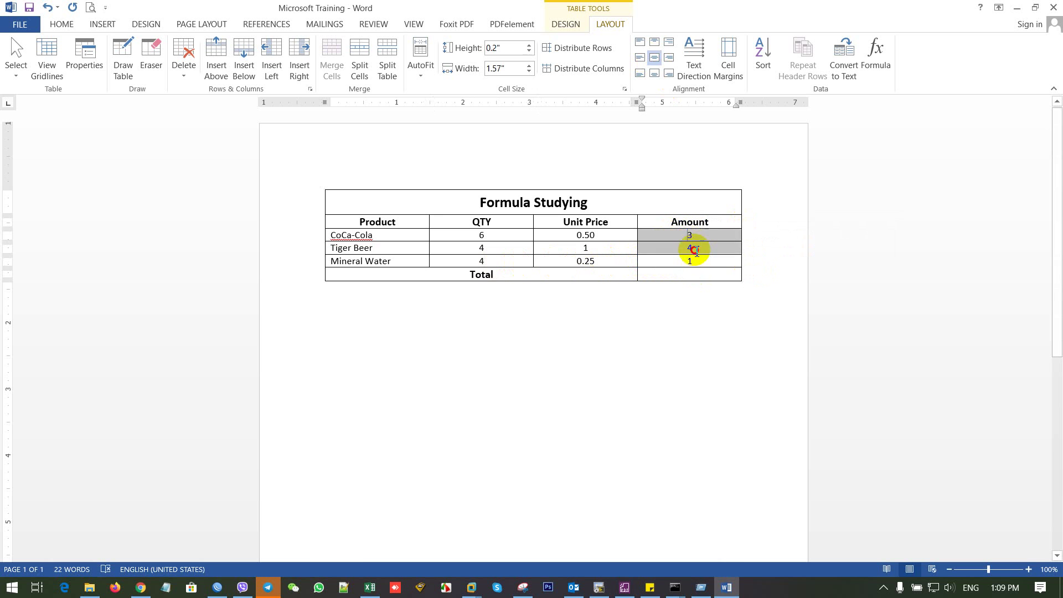
pyautogui.click(697, 277)
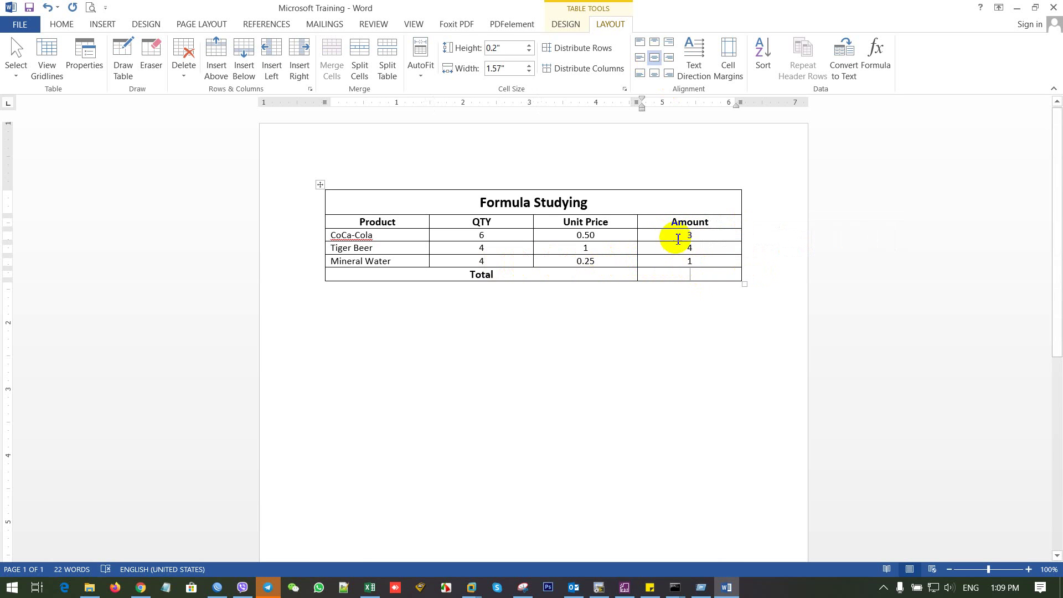
pyautogui.moveTo(679, 235); pyautogui.dragTo(697, 261)
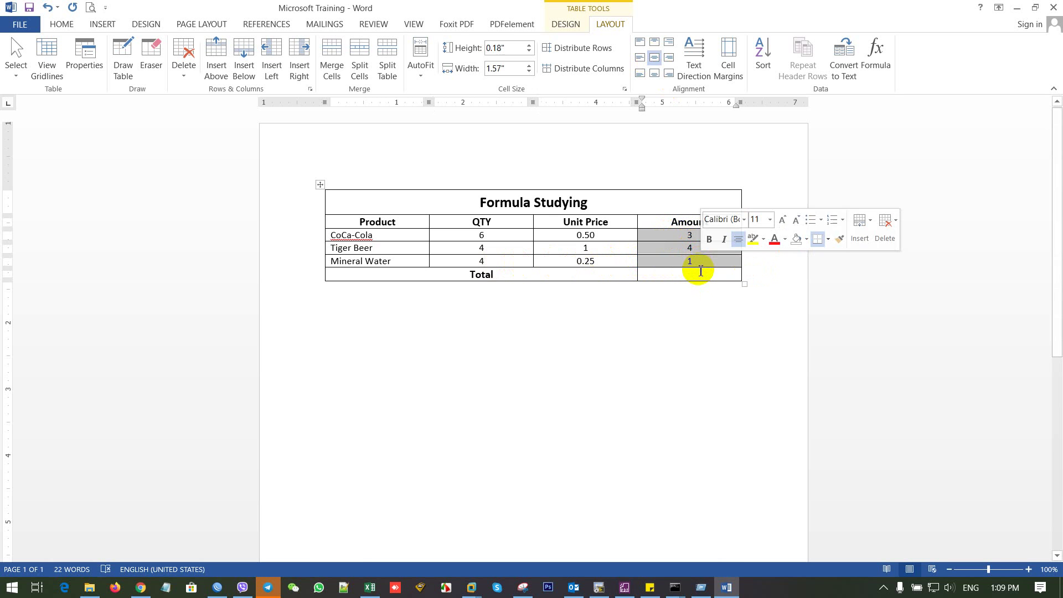
pyautogui.click(699, 274)
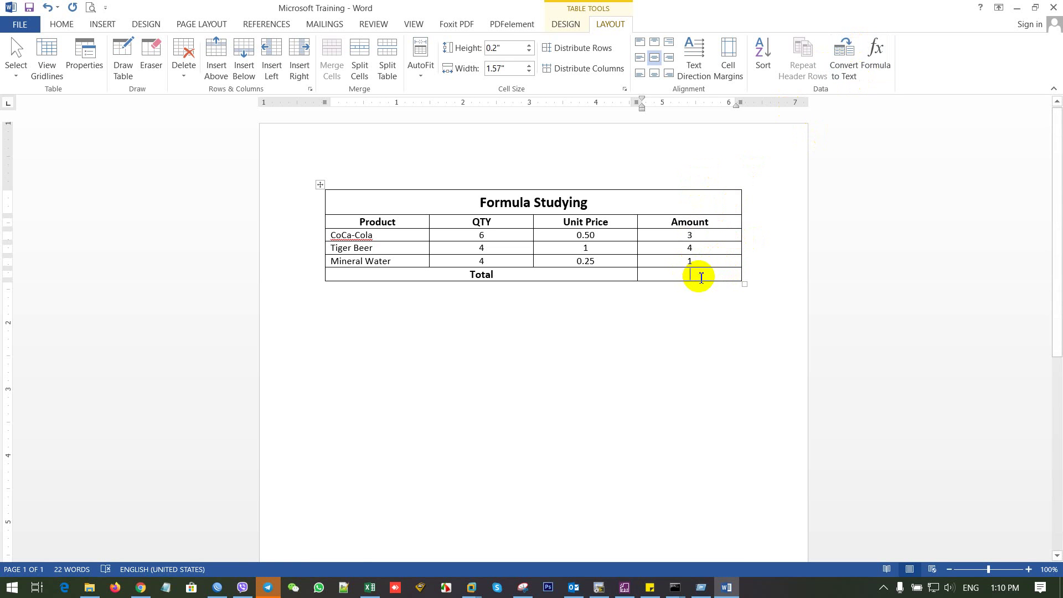
# Insert =SUM(ABOVE) in the Total cell with $#,##0.00 format, showing $ 8.00
pyautogui.click(874, 56)
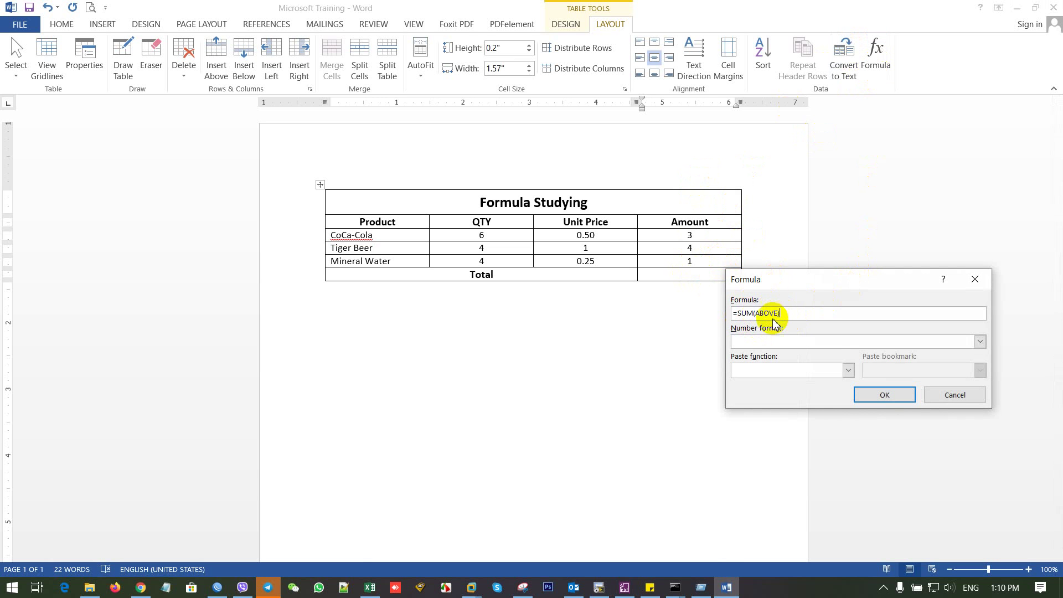
pyautogui.click(880, 344)
pyautogui.click(981, 342)
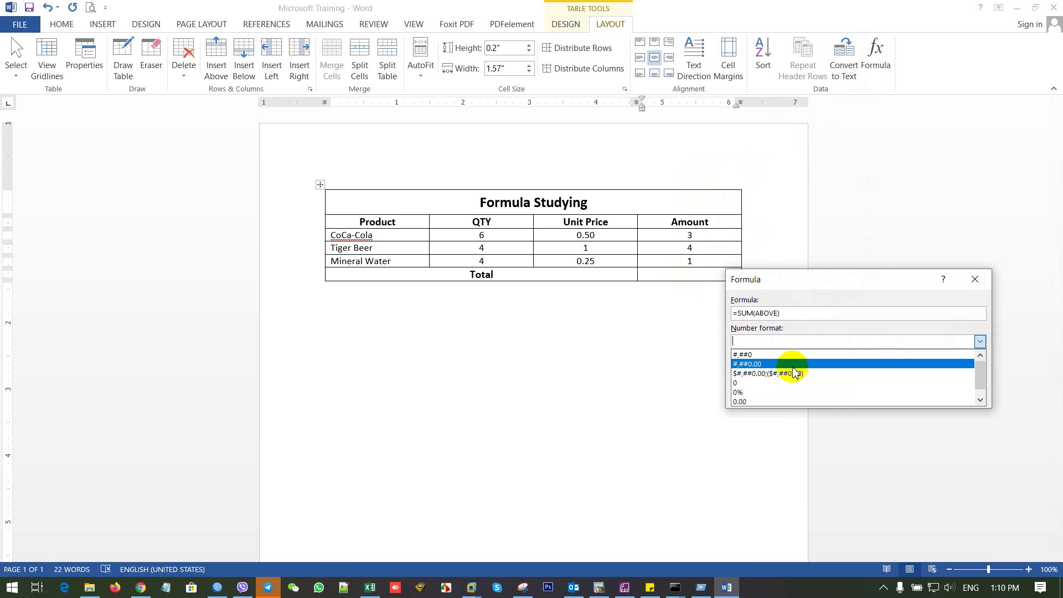
pyautogui.click(748, 374)
pyautogui.click(882, 394)
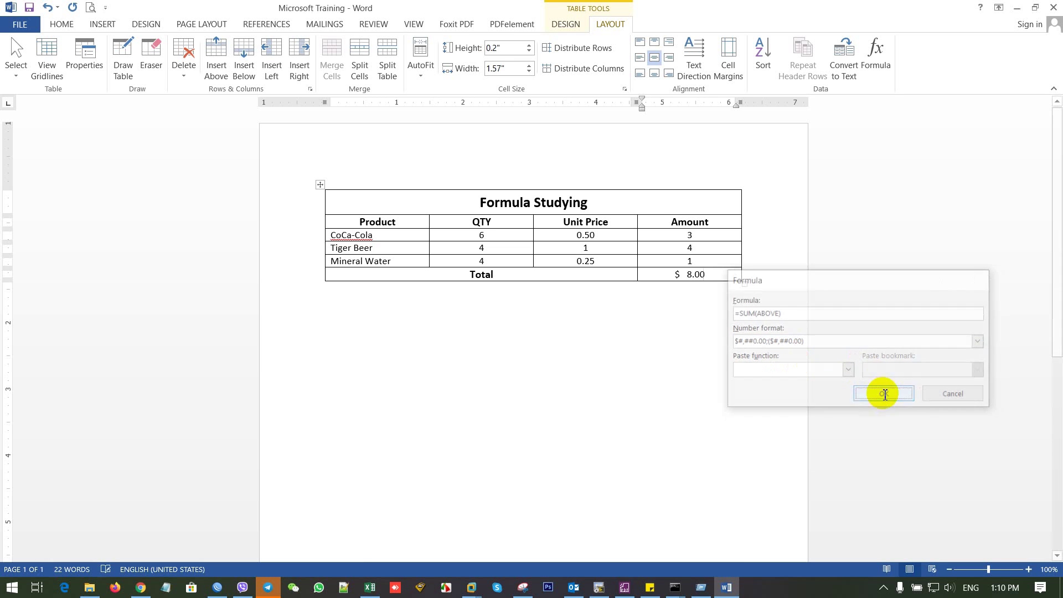
pyautogui.moveTo(714, 273); pyautogui.dragTo(673, 274)
pyautogui.click(587, 274)
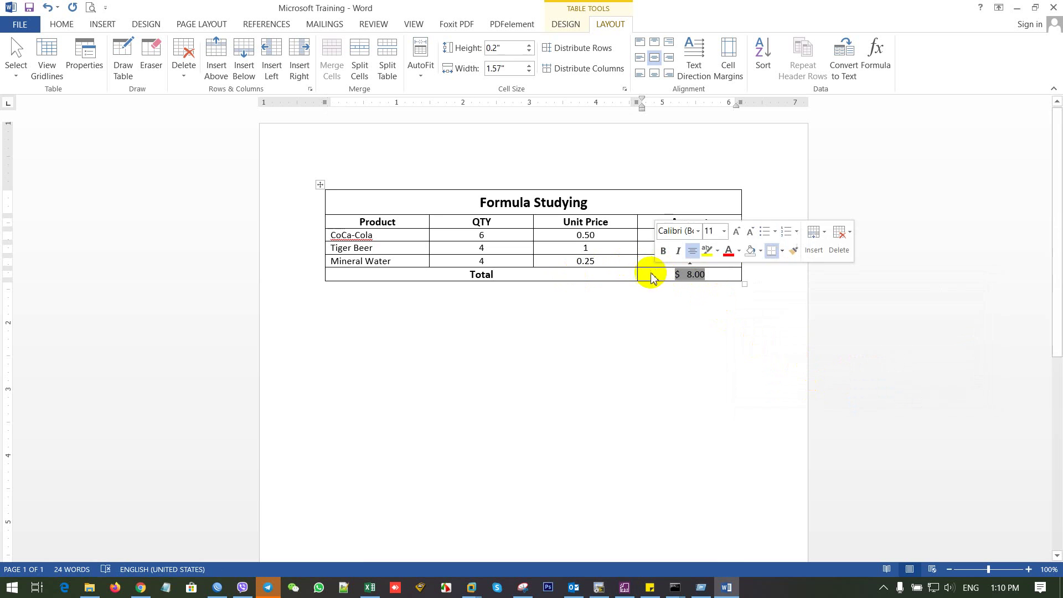
pyautogui.click(727, 277)
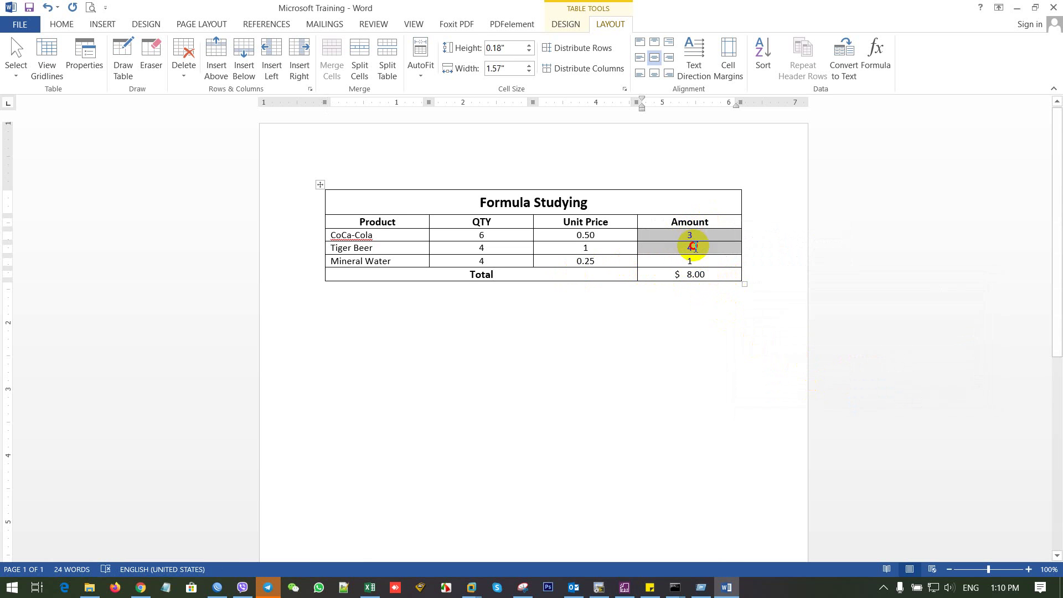
pyautogui.moveTo(693, 236); pyautogui.dragTo(695, 258)
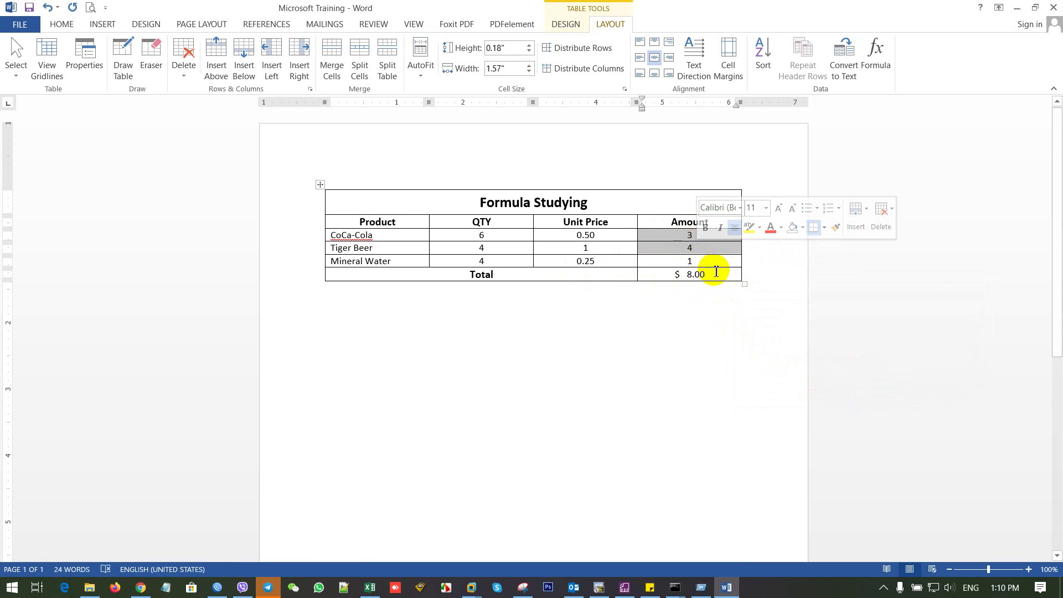
pyautogui.click(716, 274)
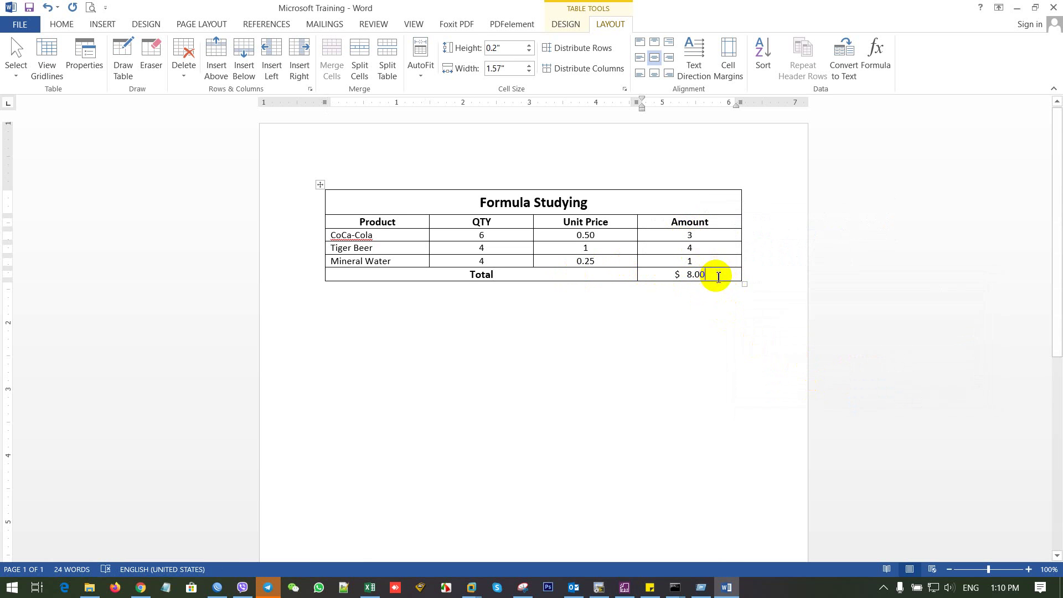
# Replace the Total formula with =PRODUCT(ABOVE), recalculating it to $ 12.00
pyautogui.click(876, 55)
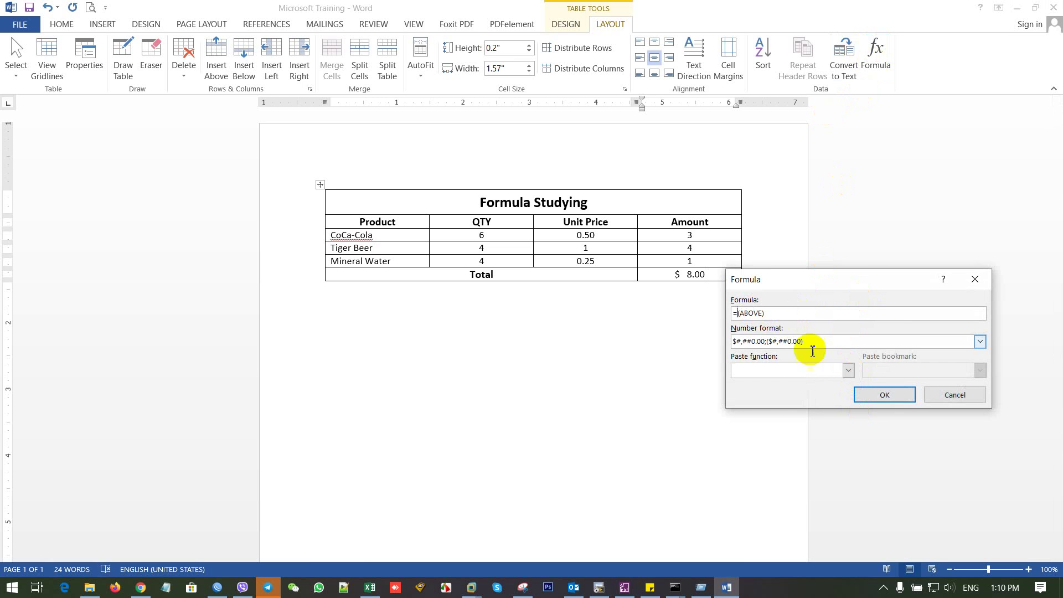
pyautogui.click(847, 370)
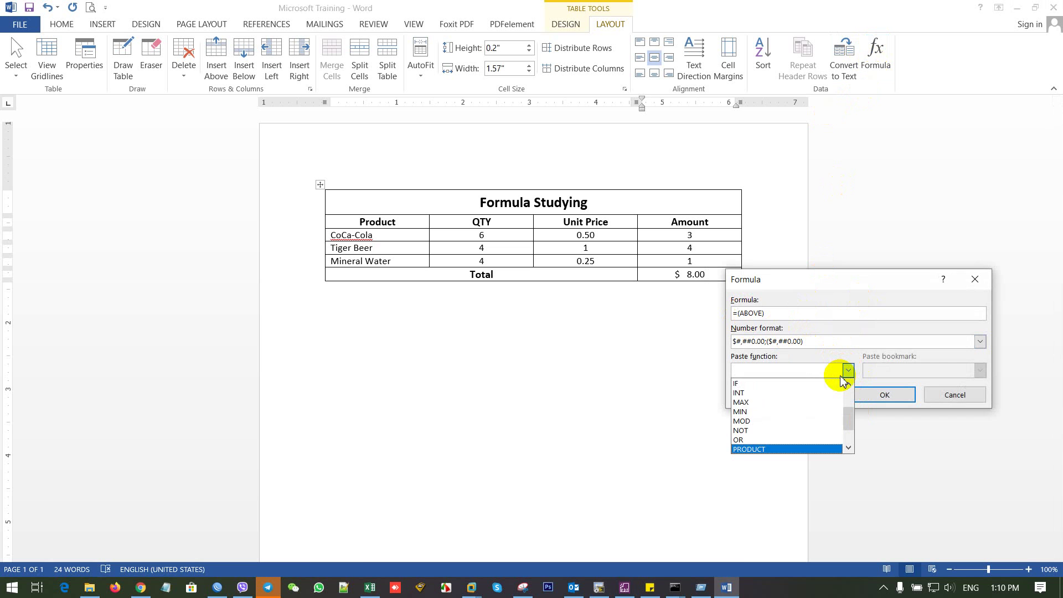
pyautogui.scroll(-2, 840, 377)
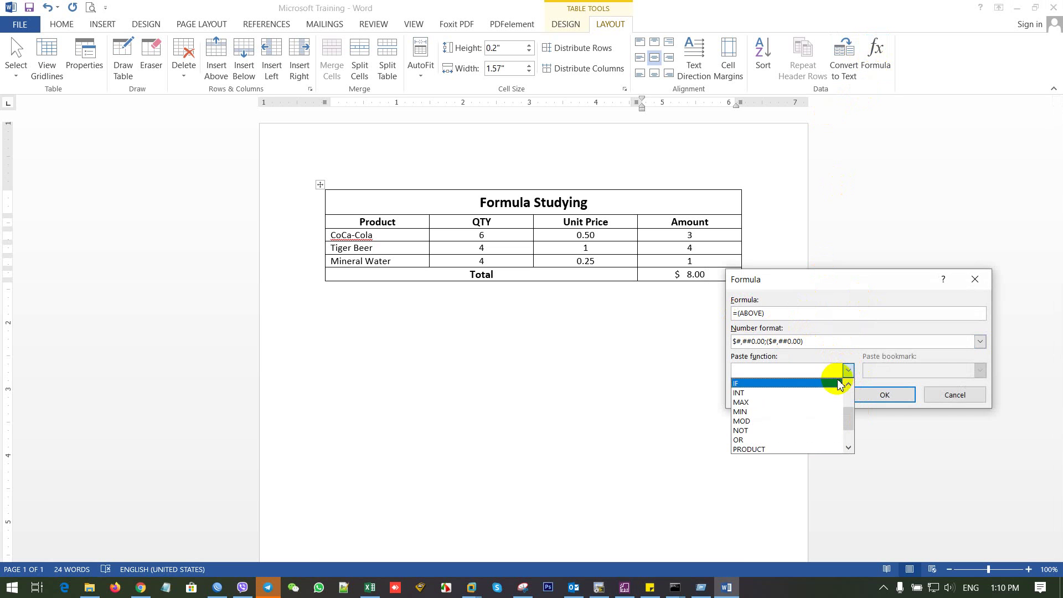
pyautogui.click(814, 449)
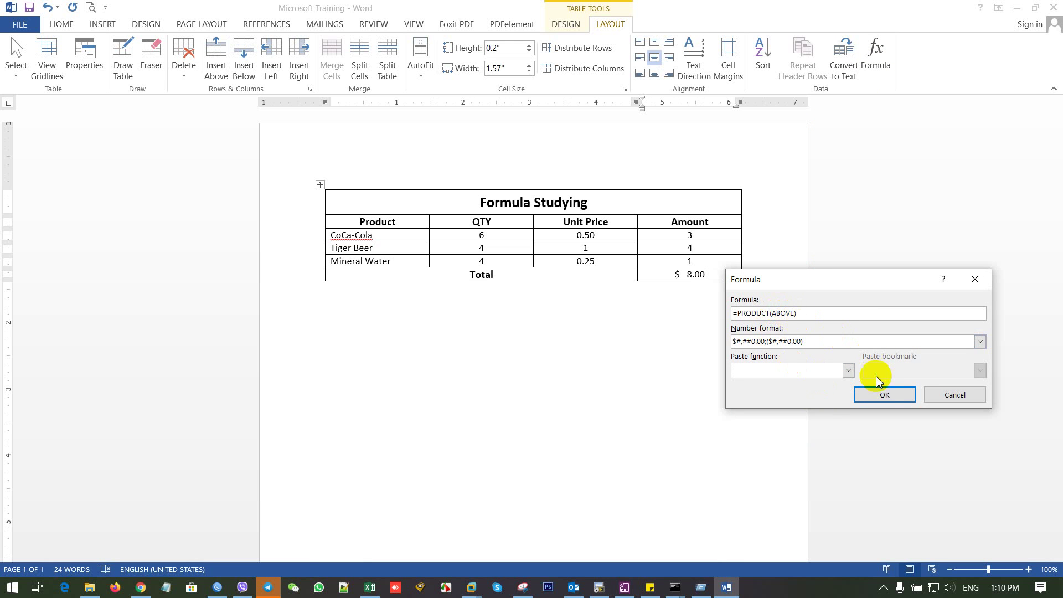
pyautogui.click(860, 391)
pyautogui.moveTo(709, 274); pyautogui.dragTo(673, 274)
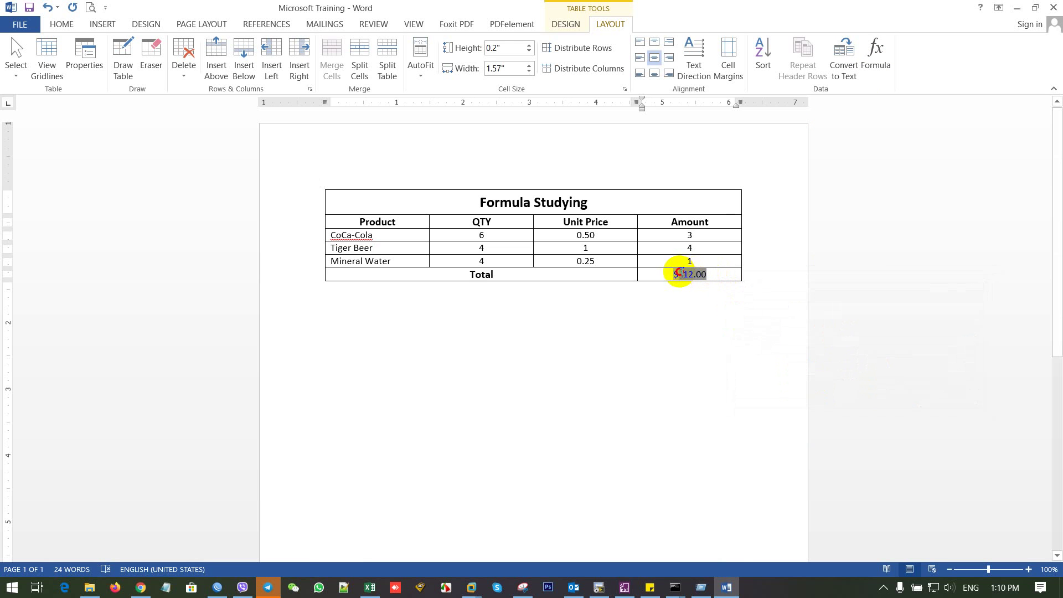
pyautogui.click(687, 259)
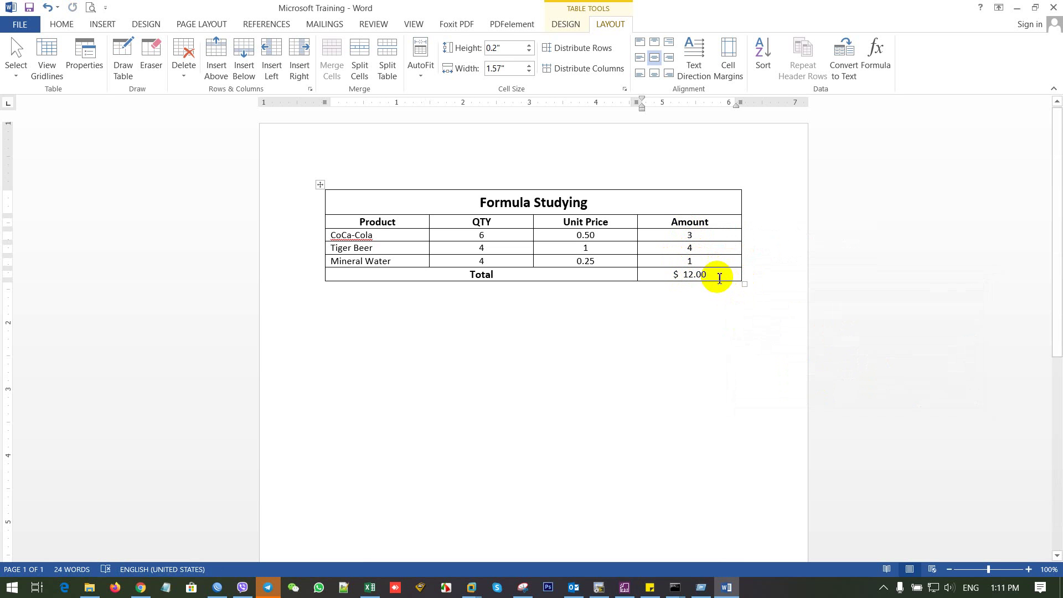
# Reopen the Formula dialog's function list and close it without changes
pyautogui.click(872, 63)
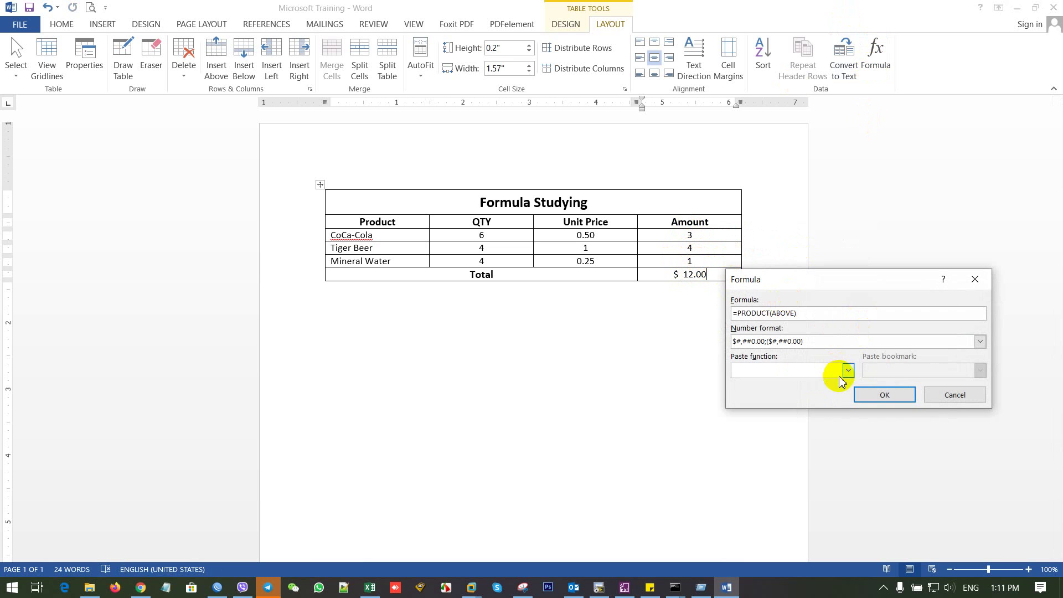
pyautogui.click(846, 370)
pyautogui.scroll(-1, 840, 400)
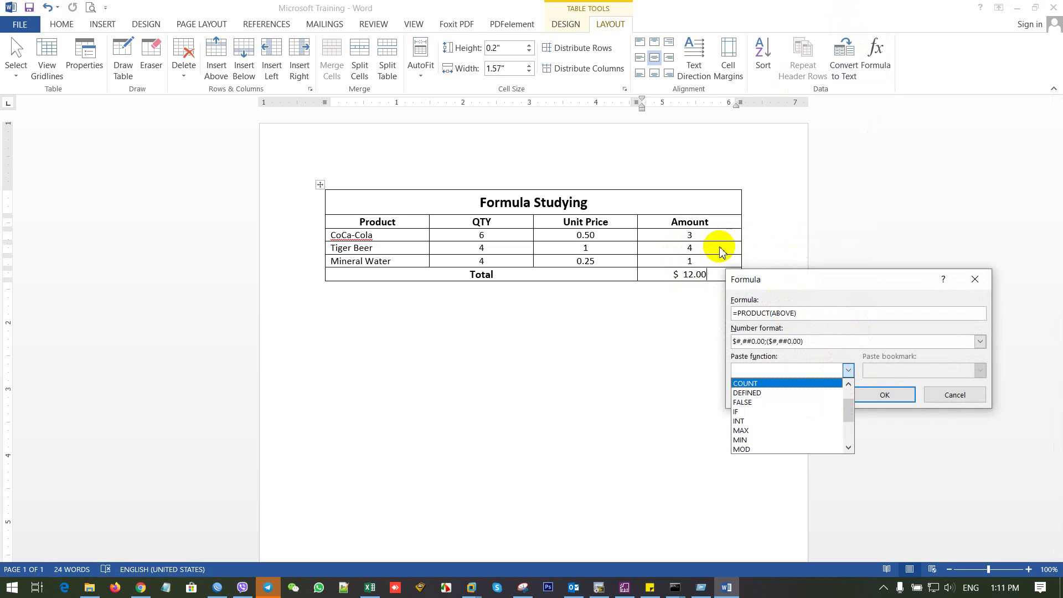
pyautogui.click(978, 279)
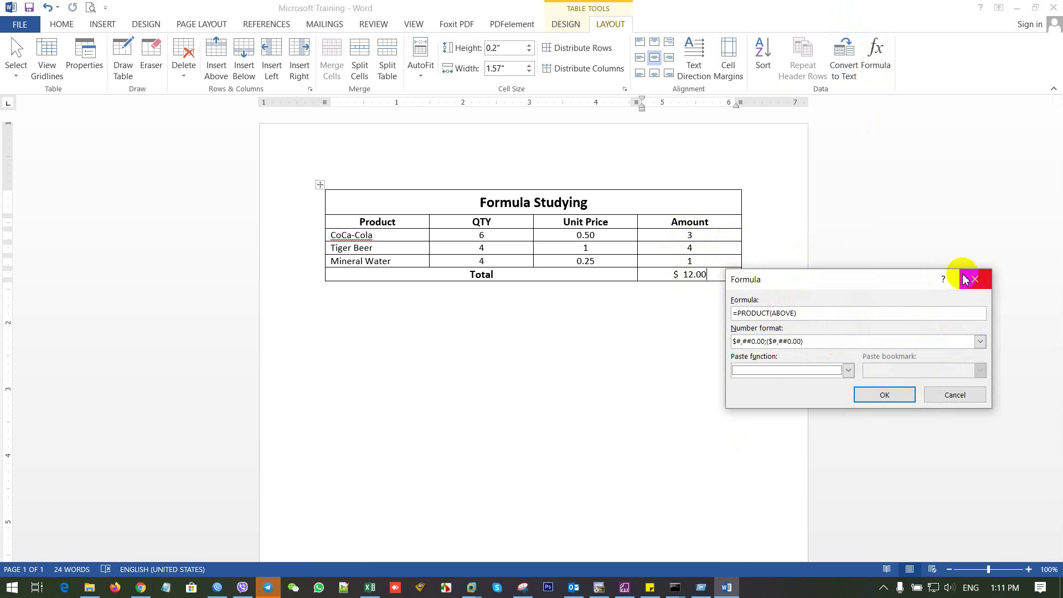
pyautogui.click(986, 288)
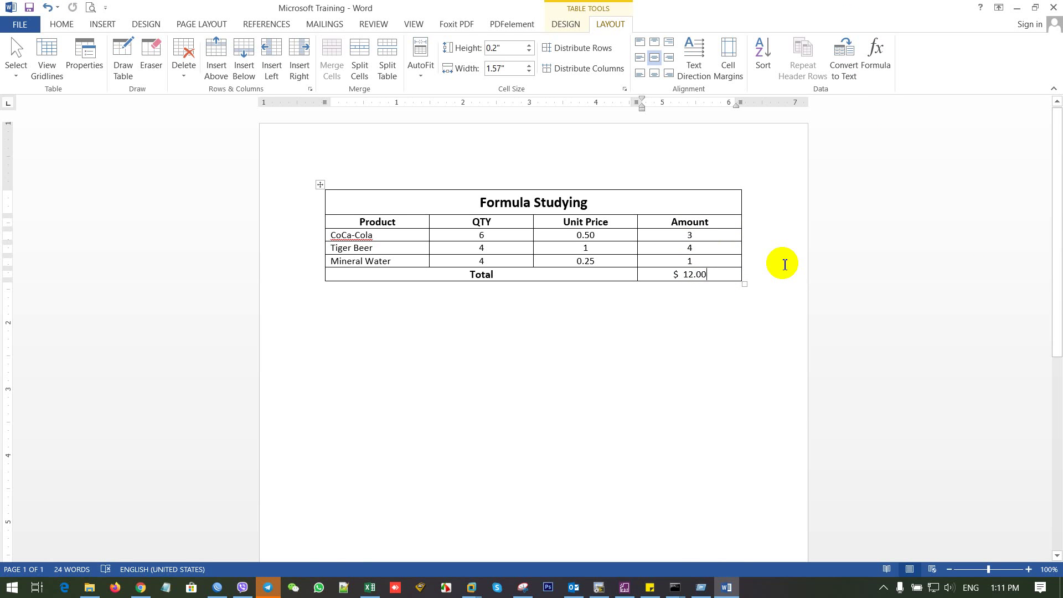
# Scroll Office2010.pdf from the page 16 Formula illustration to the page 17 Text Box section
pyautogui.click(625, 590)
pyautogui.scroll(3, 459, 227)
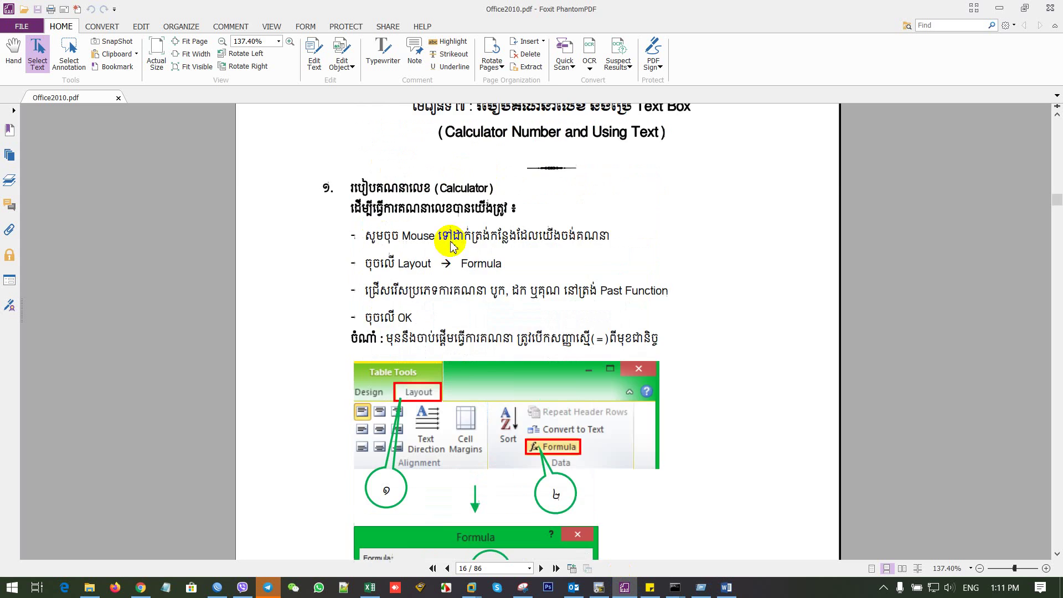
pyautogui.scroll(7, 465, 246)
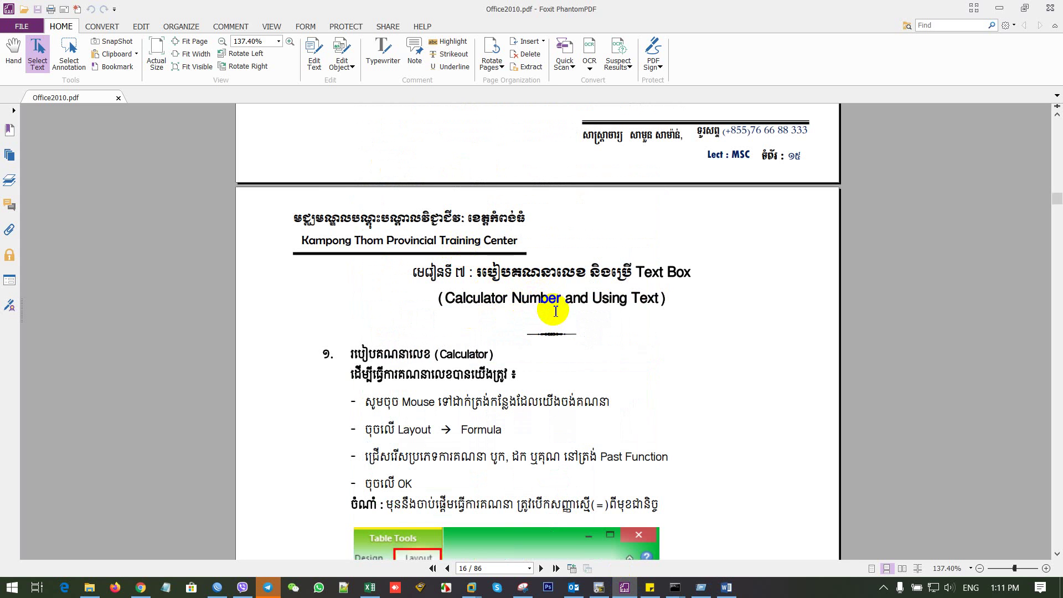
pyautogui.scroll(-3, 573, 294)
pyautogui.scroll(-4, 573, 292)
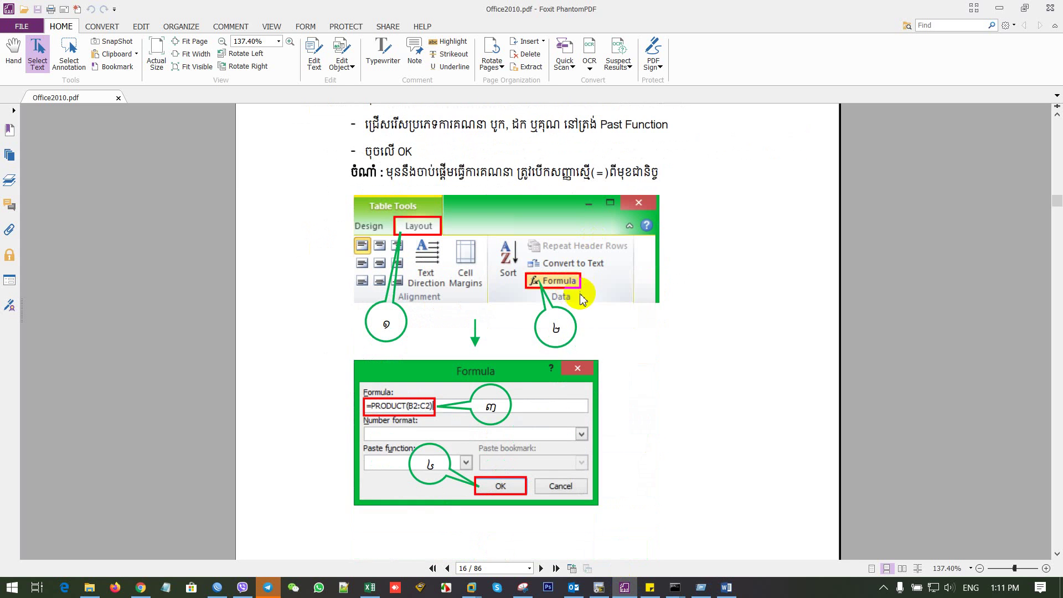
pyautogui.scroll(-1, 580, 299)
pyautogui.scroll(-3, 580, 301)
pyautogui.scroll(-2, 579, 301)
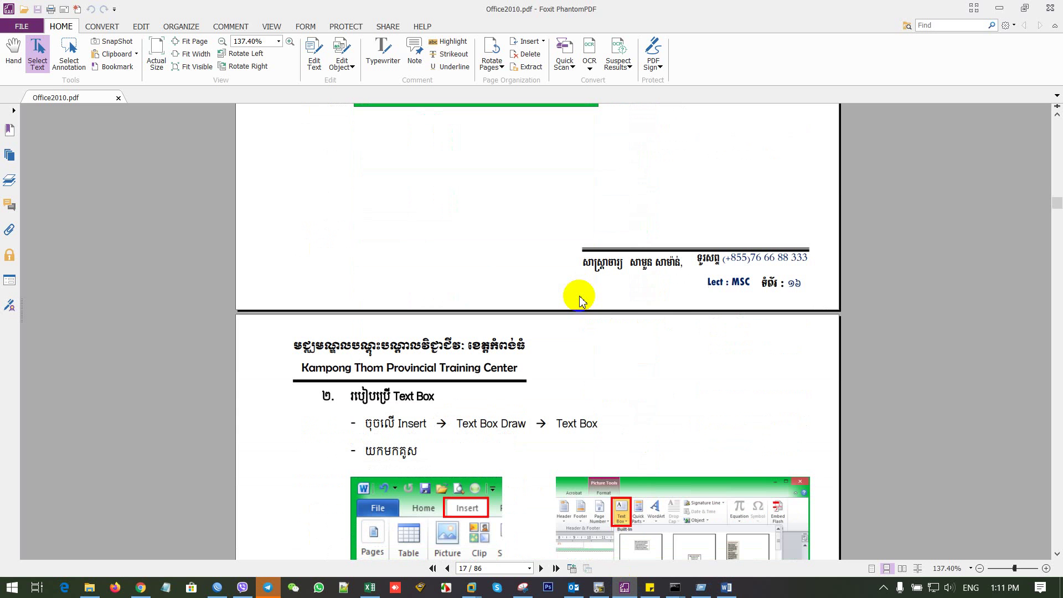
pyautogui.scroll(3, 579, 296)
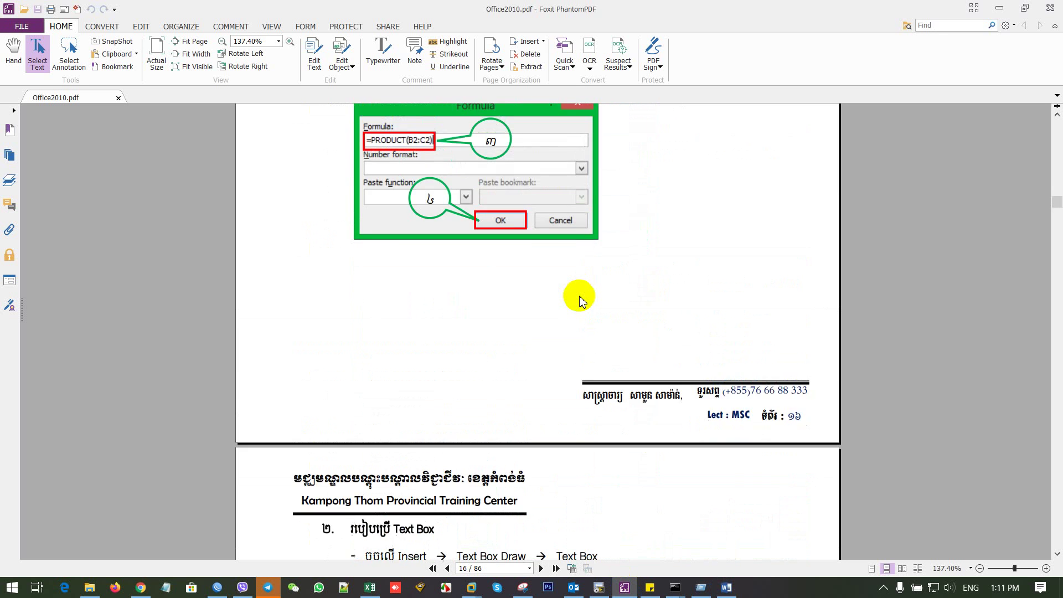
pyautogui.scroll(1, 580, 298)
pyautogui.scroll(3, 580, 300)
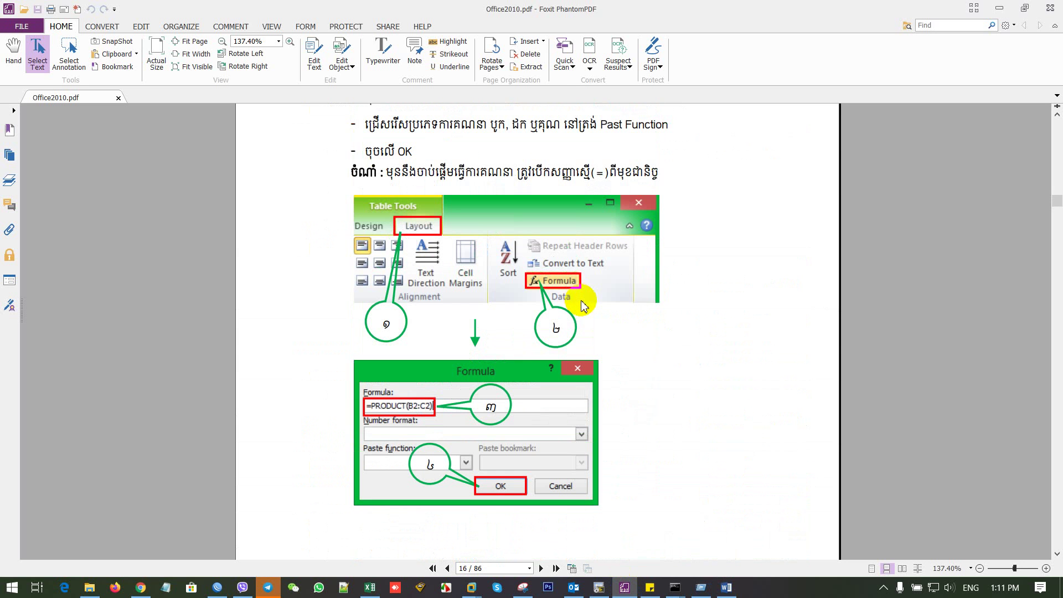
pyautogui.scroll(-3, 581, 300)
pyautogui.scroll(-4, 580, 300)
pyautogui.scroll(-2, 581, 300)
pyautogui.scroll(-2, 580, 300)
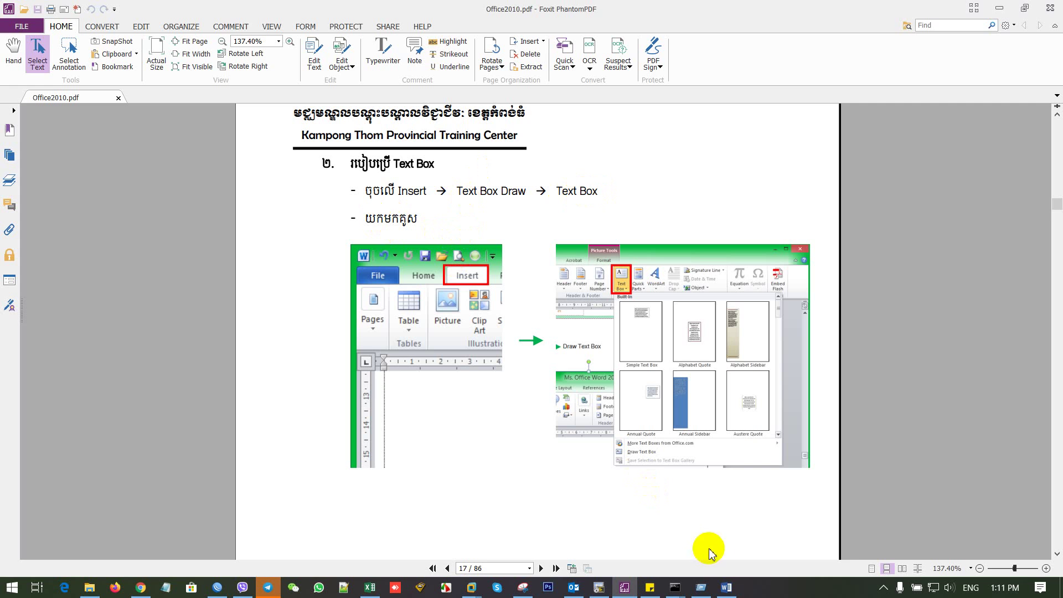
# Add an empty row below Total and blank lines under the table, then show the text box gallery
pyautogui.click(727, 589)
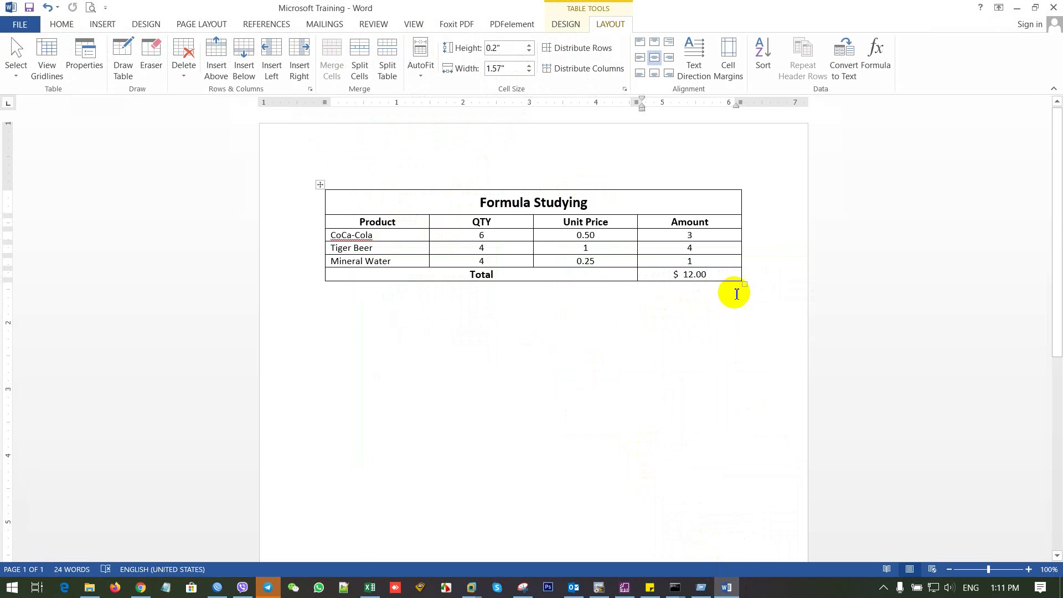
pyautogui.press('Return')
pyautogui.press('Return')
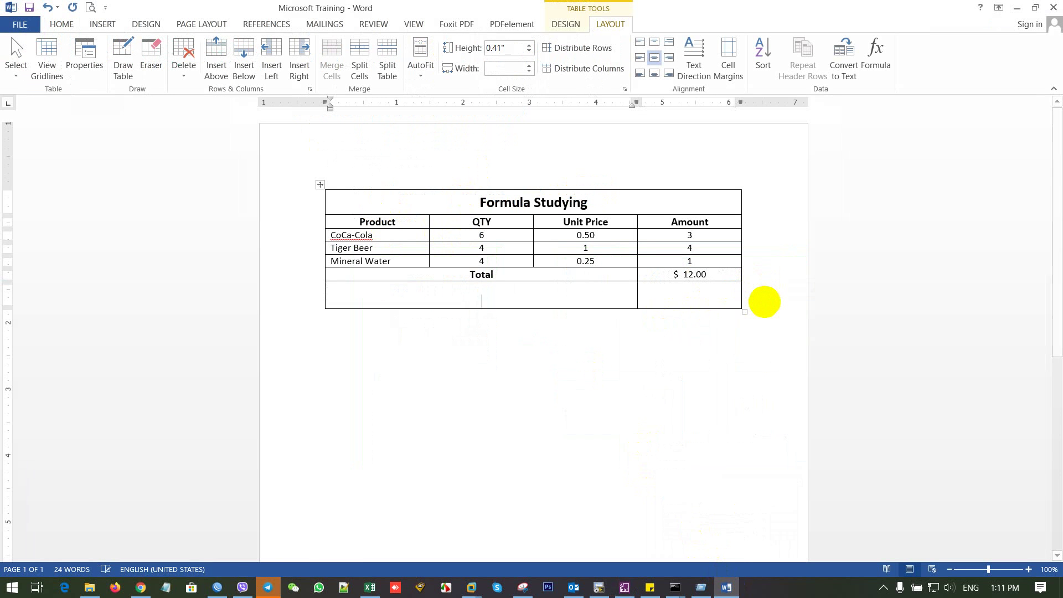
pyautogui.press('Return')
pyautogui.press('BackSpace')
pyautogui.press('BackSpace')
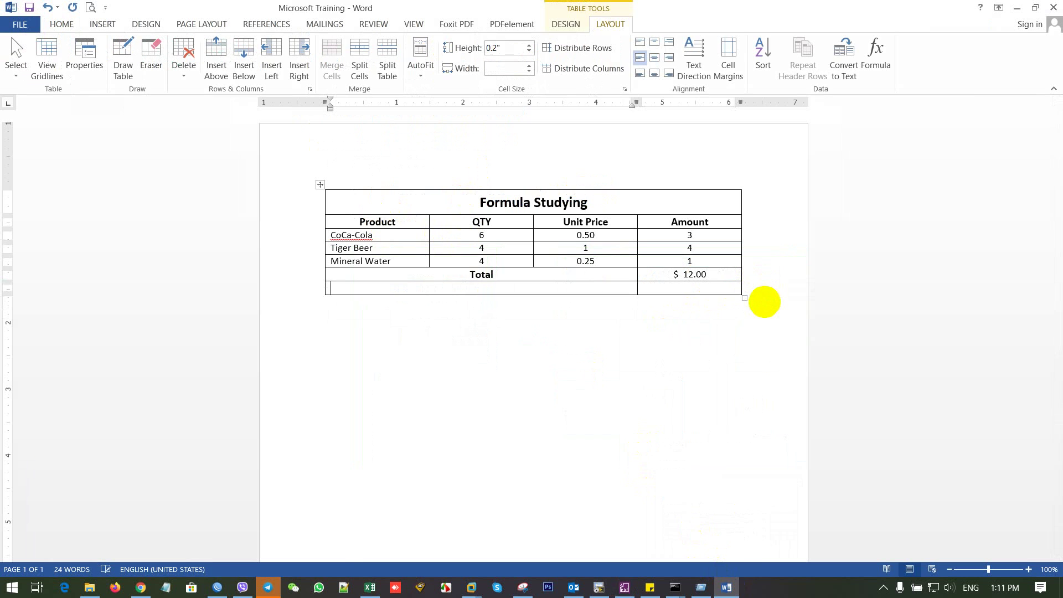
pyautogui.click(730, 302)
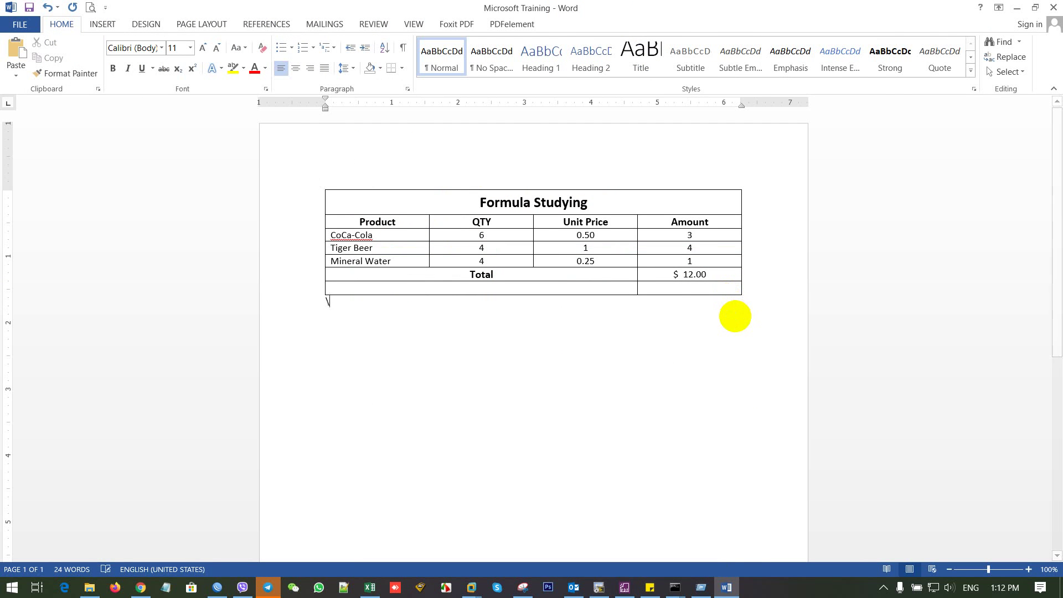
pyautogui.press('Return')
pyautogui.press('Return')
pyautogui.press('Return')
pyautogui.click(103, 23)
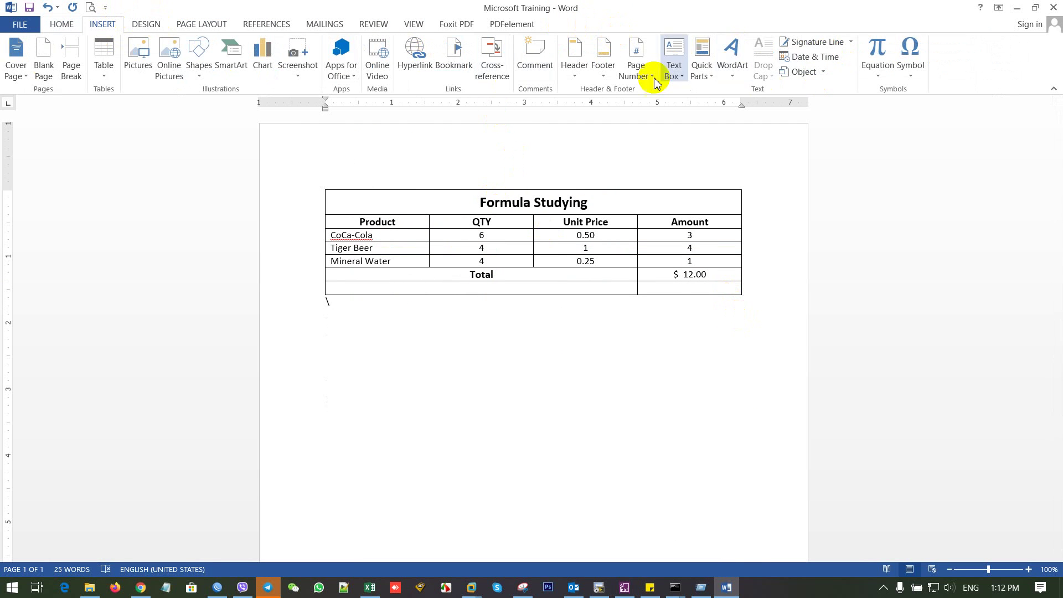
pyautogui.click(671, 50)
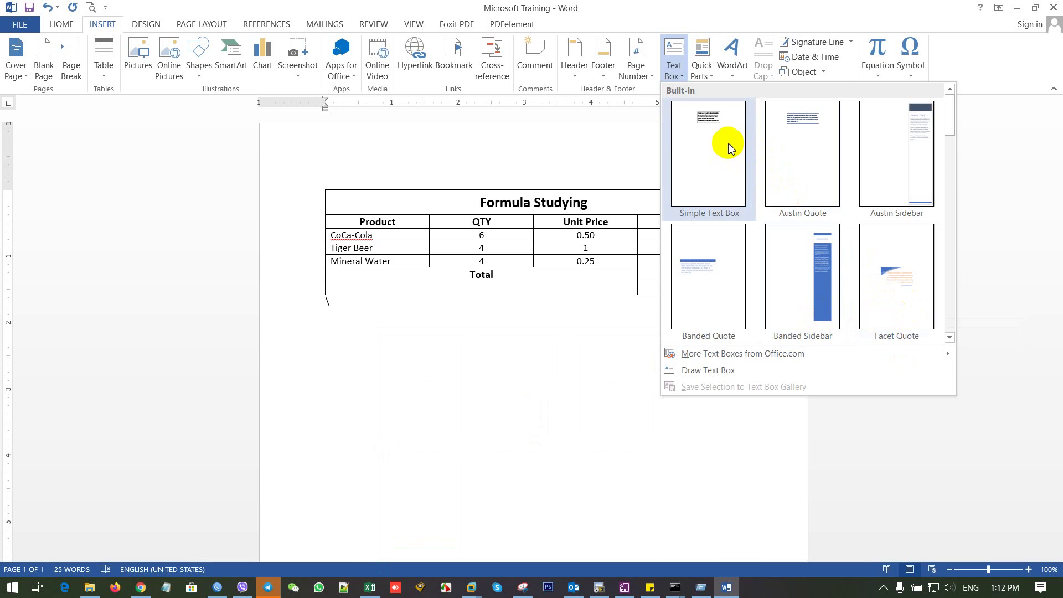
# Insert a Simple Text Box reading 'Today we are studying about Formula and Text Box' and select its text
pyautogui.click(676, 60)
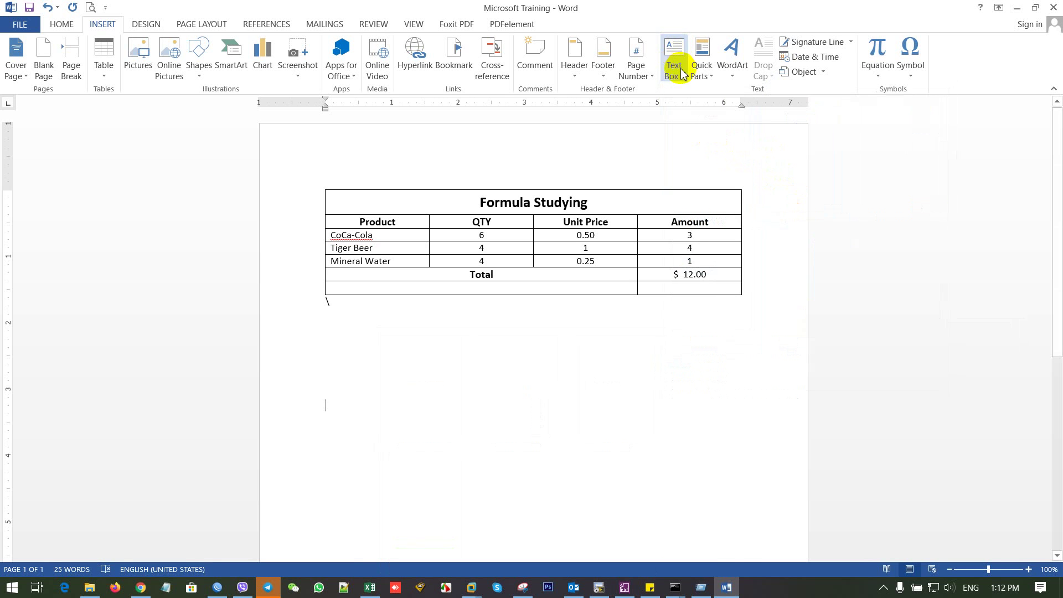
pyautogui.click(682, 74)
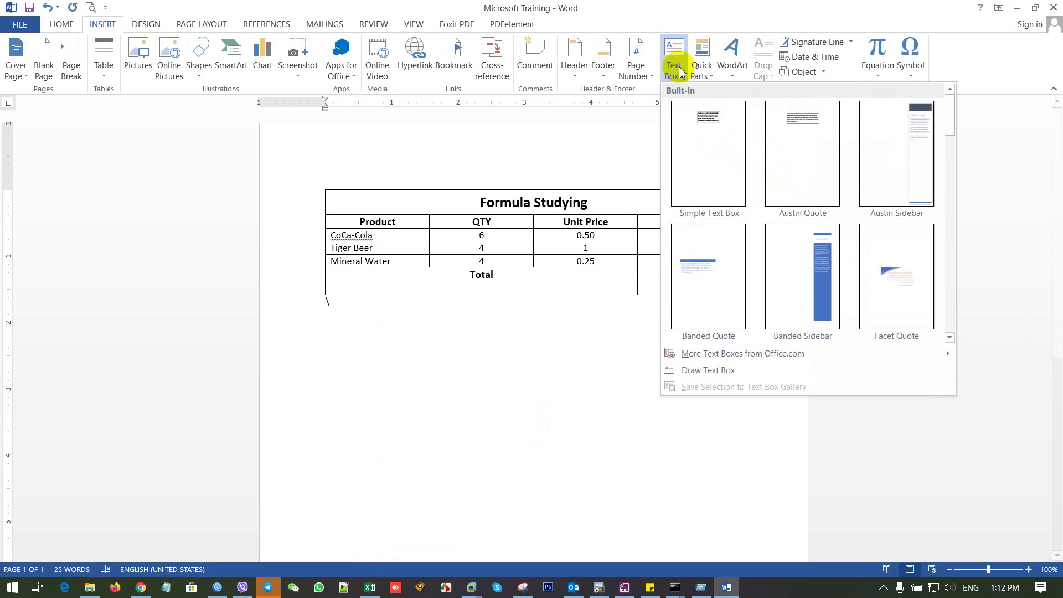
pyautogui.click(705, 153)
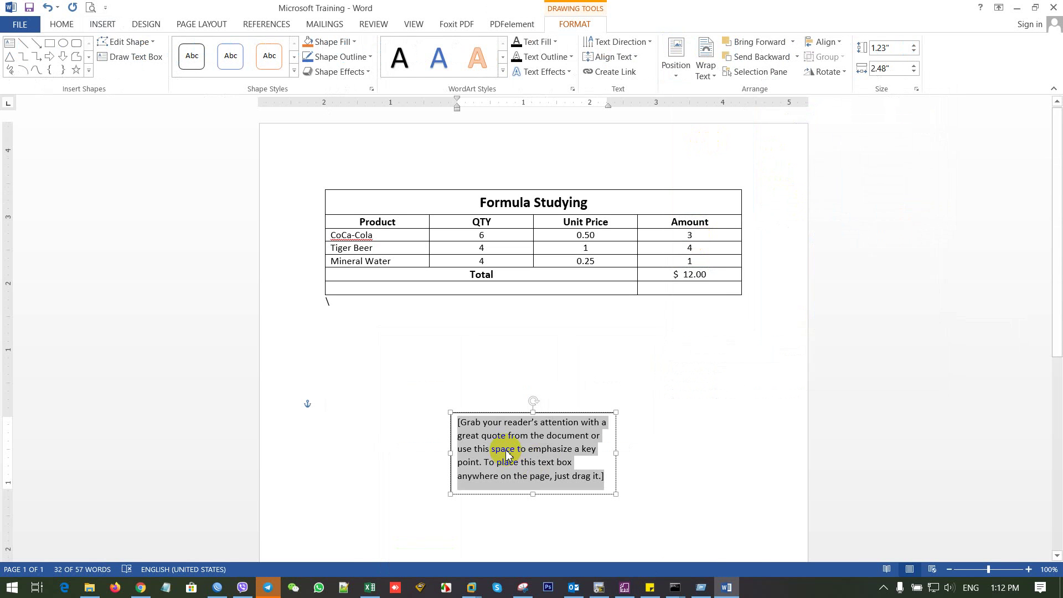
pyautogui.write('s')
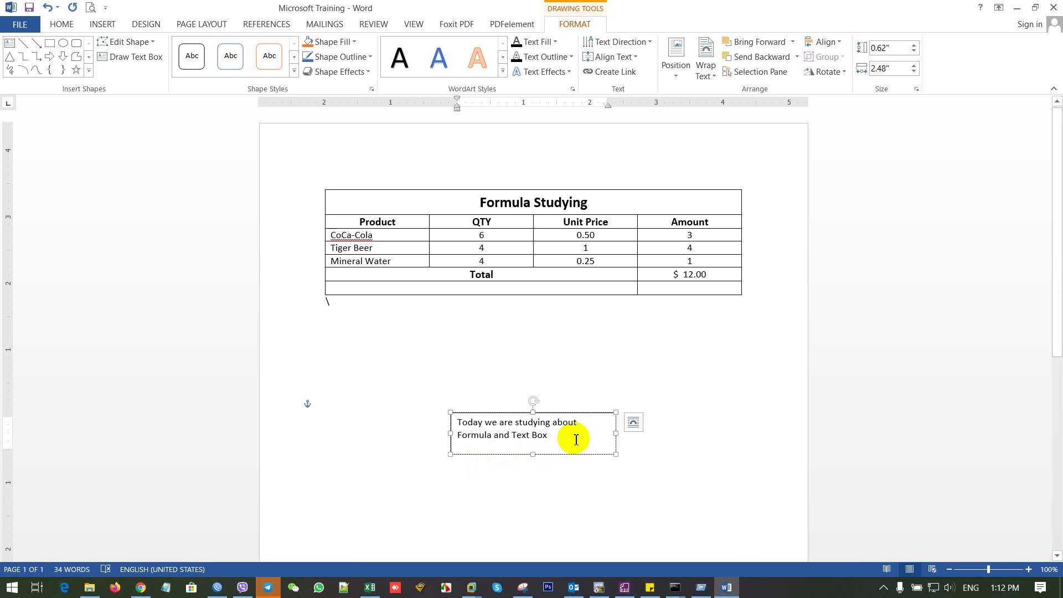
pyautogui.moveTo(576, 443); pyautogui.dragTo(447, 416)
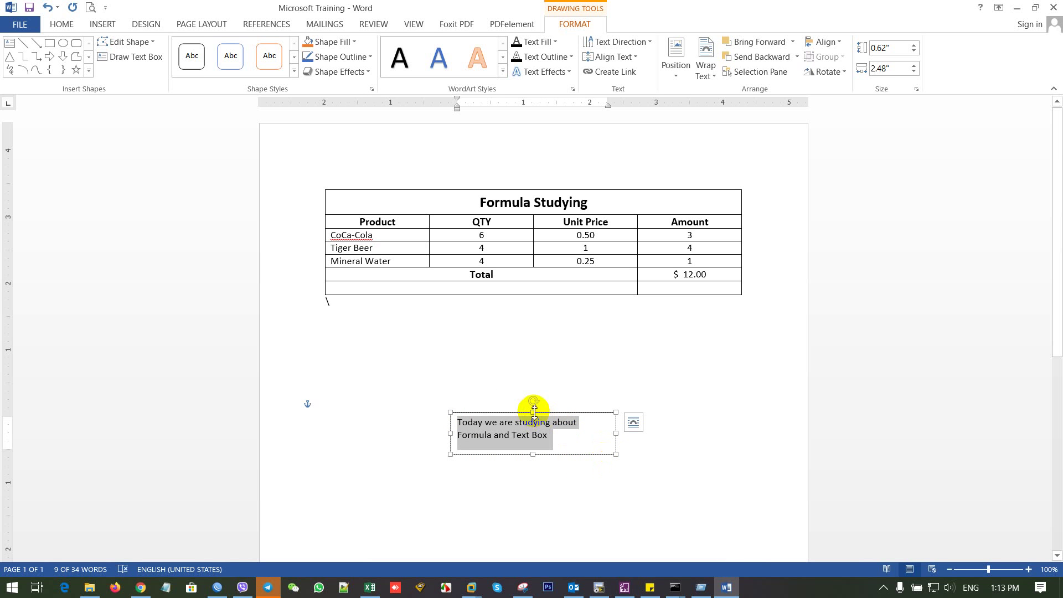
# Drag the text box's sizing handles until it measures about 0.72" by 2.14", then select its text
pyautogui.click(731, 396)
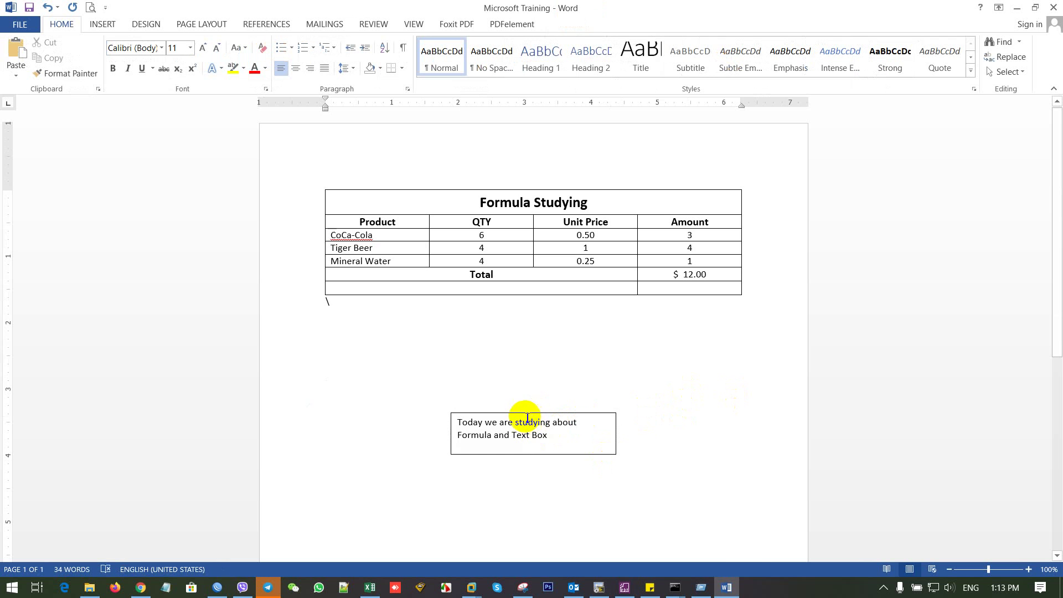
pyautogui.click(493, 423)
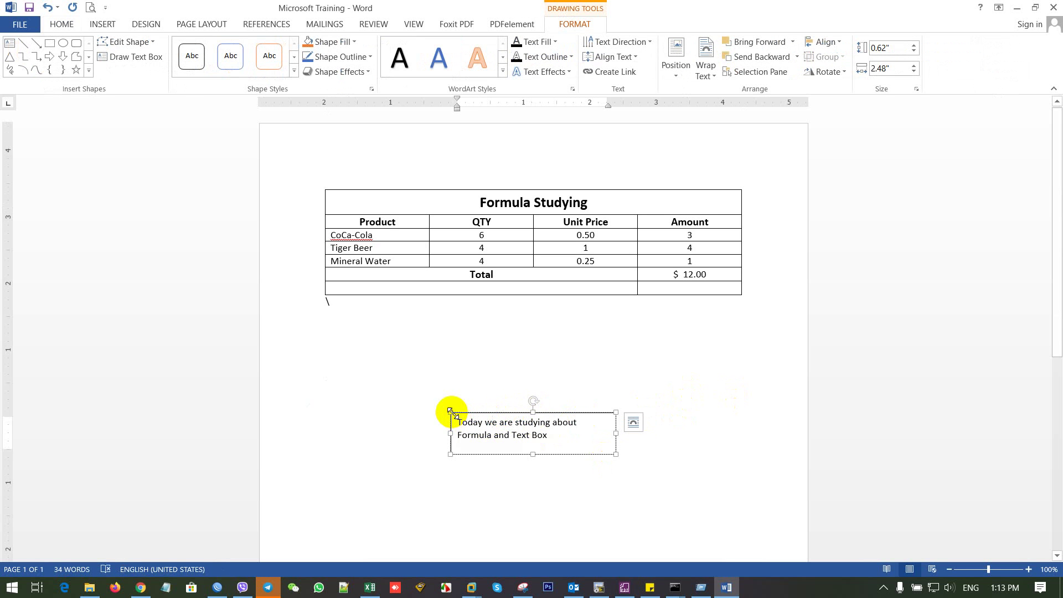
pyautogui.click(520, 414)
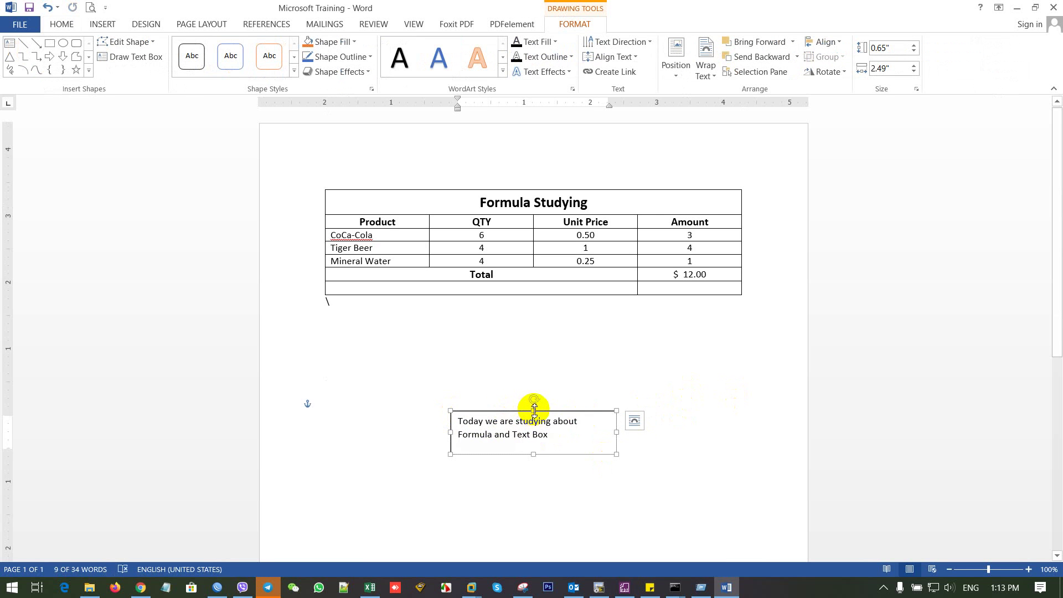
pyautogui.moveTo(535, 412); pyautogui.dragTo(533, 371)
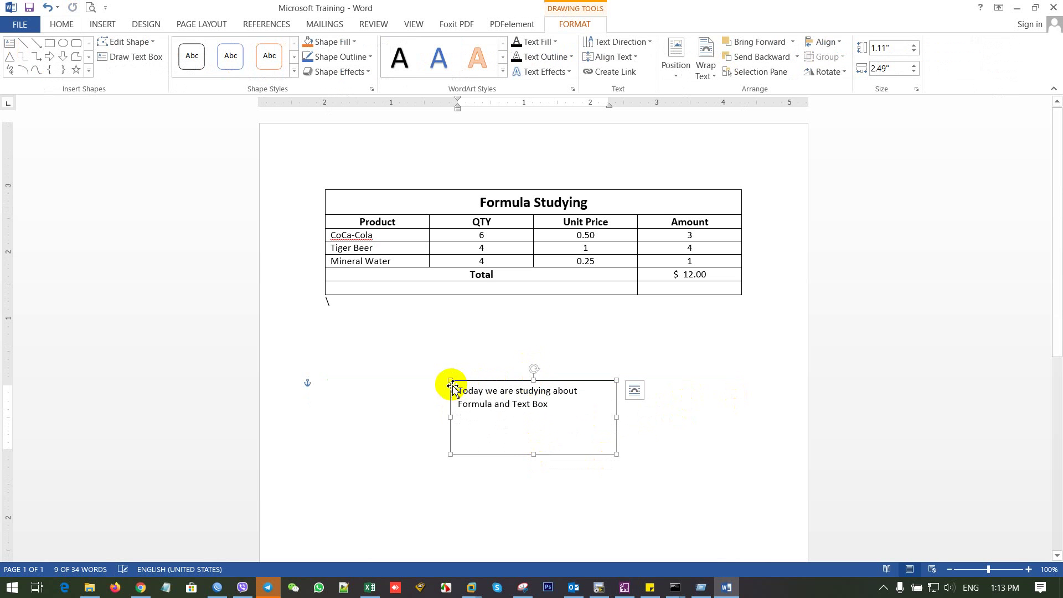
pyautogui.moveTo(451, 379)
pyautogui.mouseDown()
pyautogui.moveTo(394, 339)
pyautogui.moveTo(453, 394)
pyautogui.mouseUp()
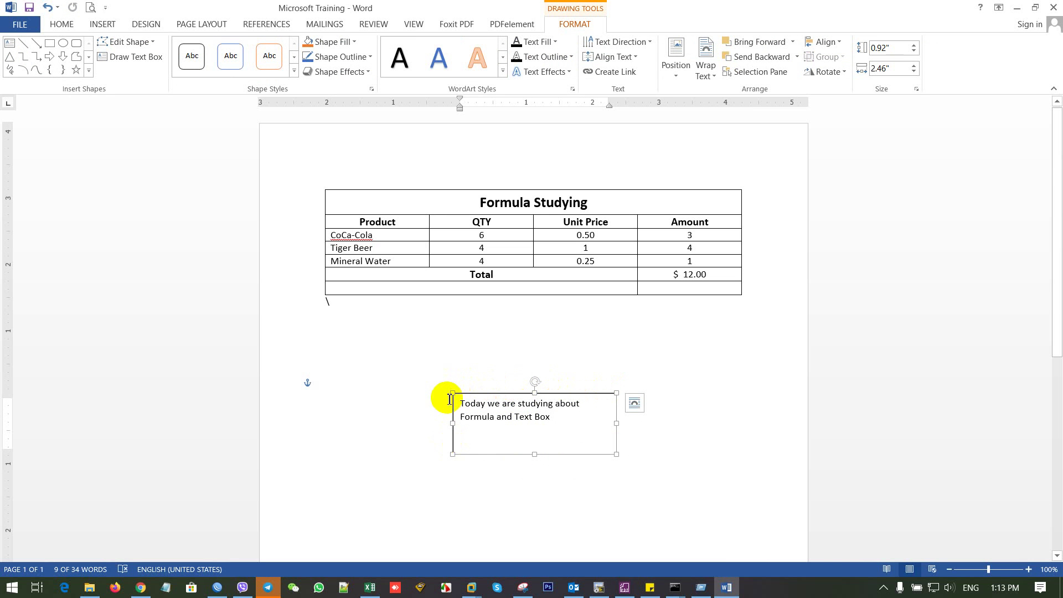
pyautogui.moveTo(450, 391); pyautogui.dragTo(431, 370)
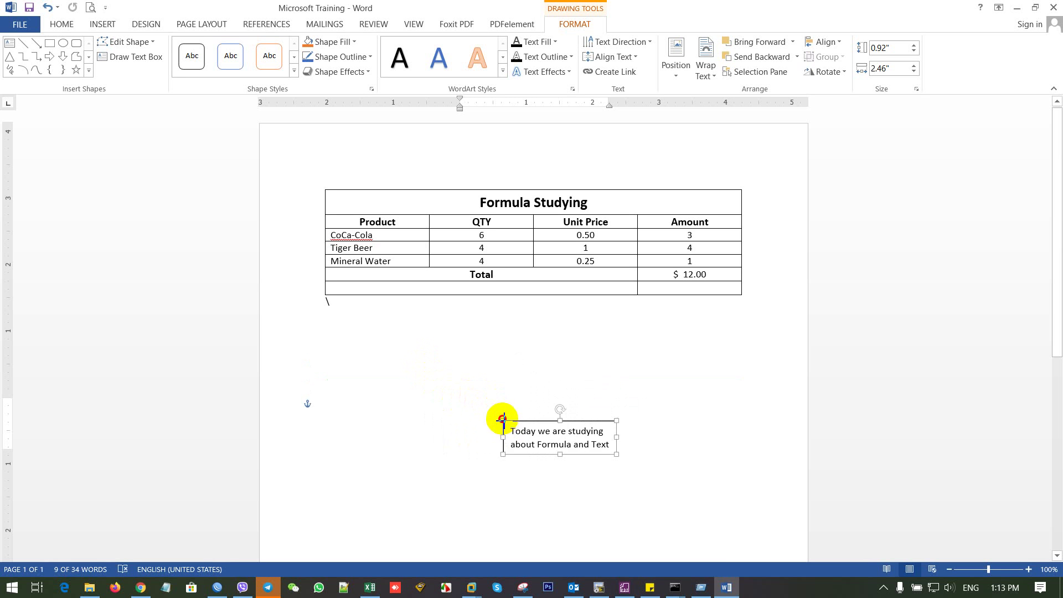
pyautogui.moveTo(431, 370); pyautogui.dragTo(474, 406)
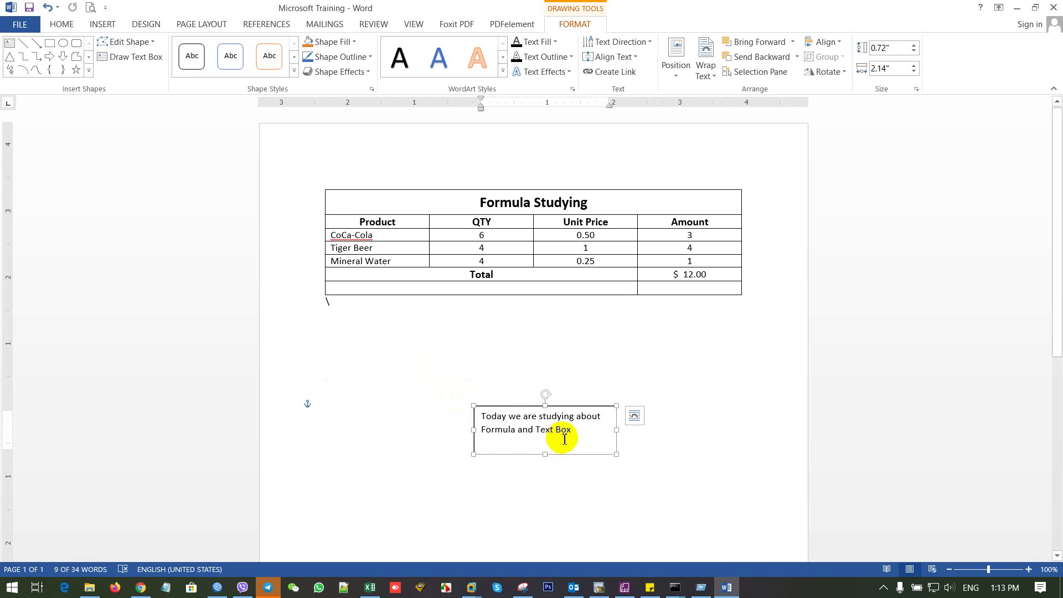
pyautogui.moveTo(573, 437); pyautogui.dragTo(482, 416)
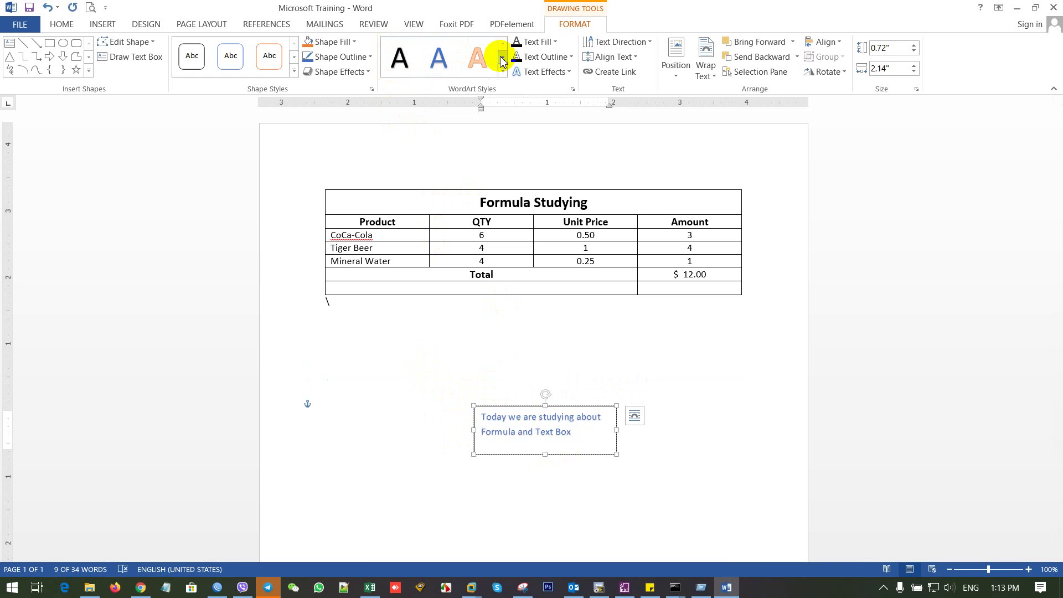
# Apply the orange-outline shape style to the text box below the Formula Studying table
pyautogui.click(269, 56)
pyautogui.click(688, 389)
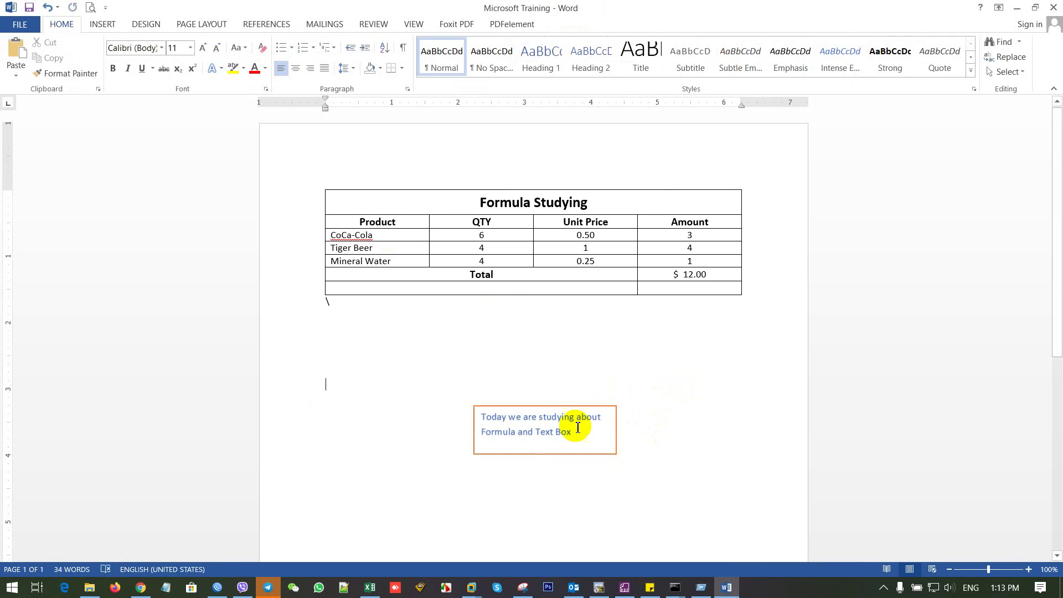
pyautogui.click(542, 408)
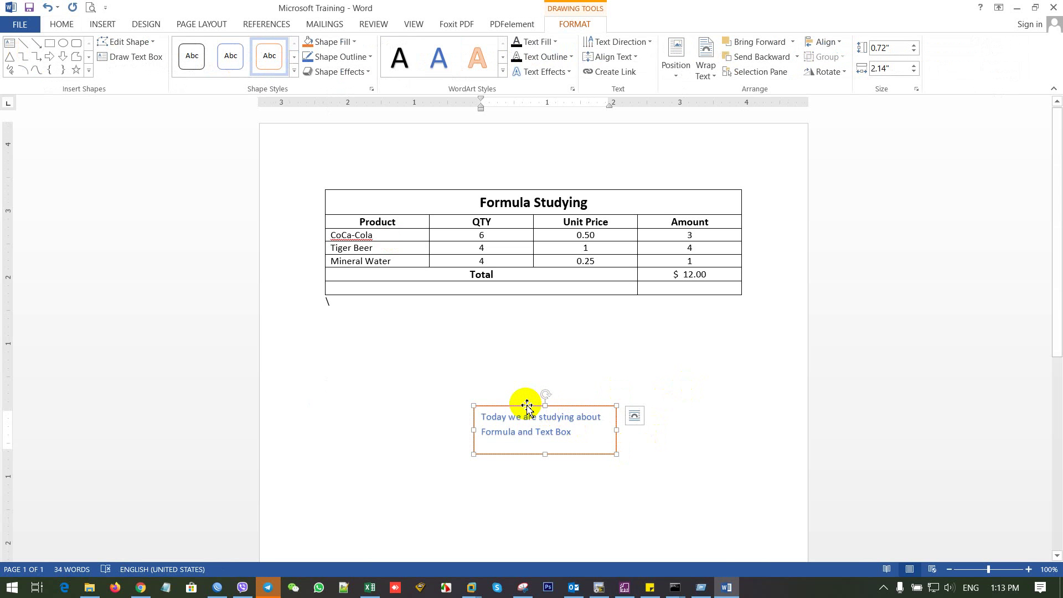
pyautogui.click(294, 71)
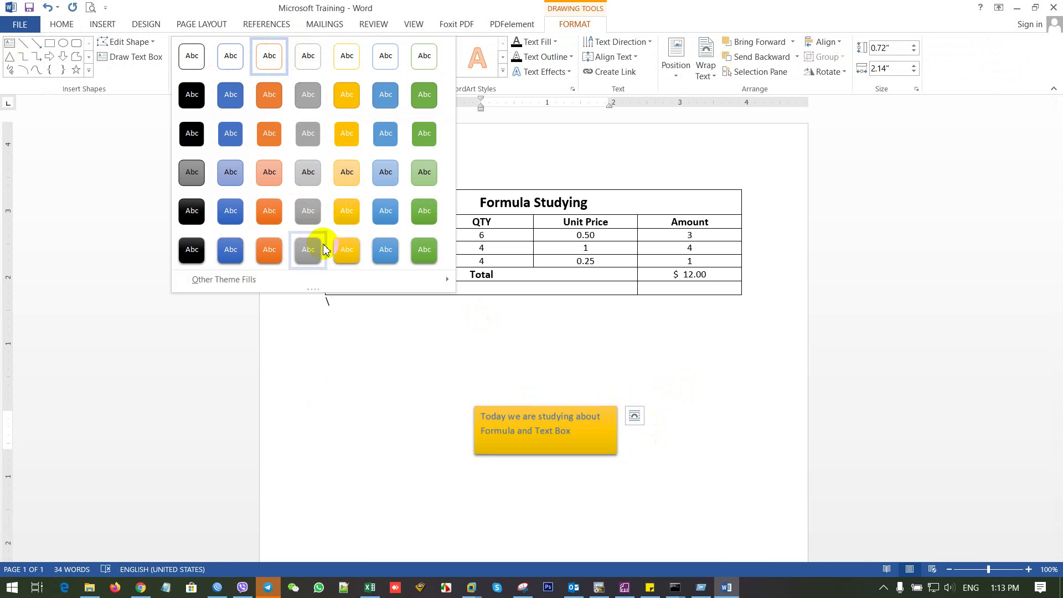
pyautogui.click(736, 361)
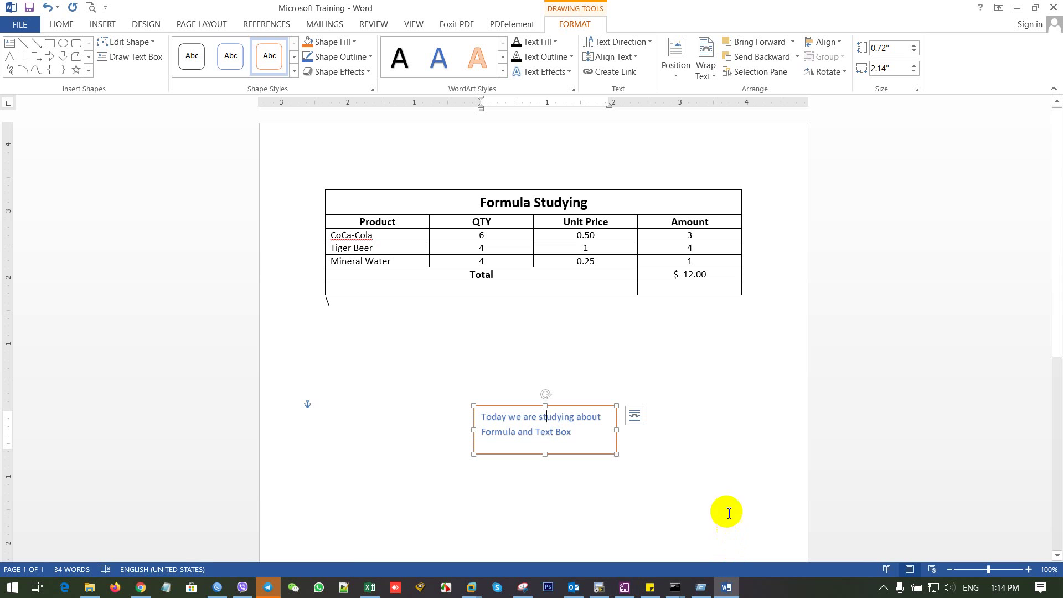
pyautogui.click(646, 592)
pyautogui.moveTo(625, 588)
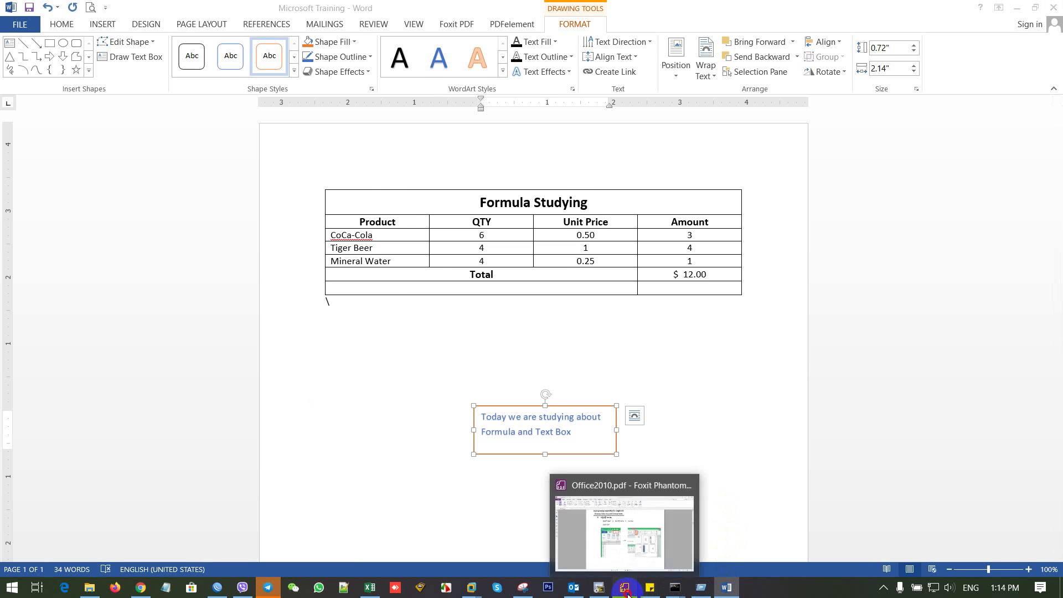
# Bring Foxit PhantomPDF to the front, showing page 17 of Office2010.pdf
pyautogui.click(628, 593)
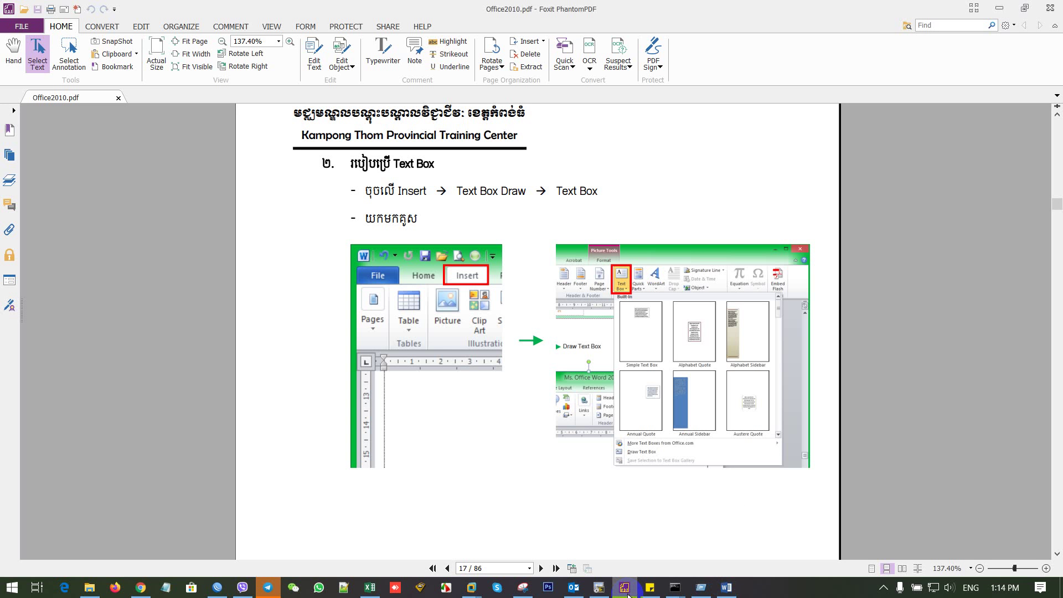